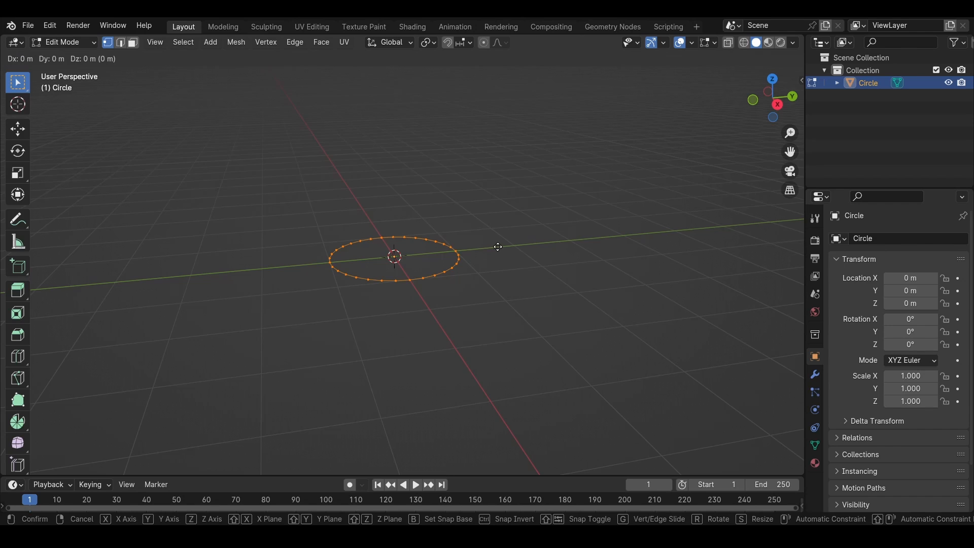
Extrude the circle upward along Z into an open cylinder and scale its top rim outward
key(z)
click(707, 98)
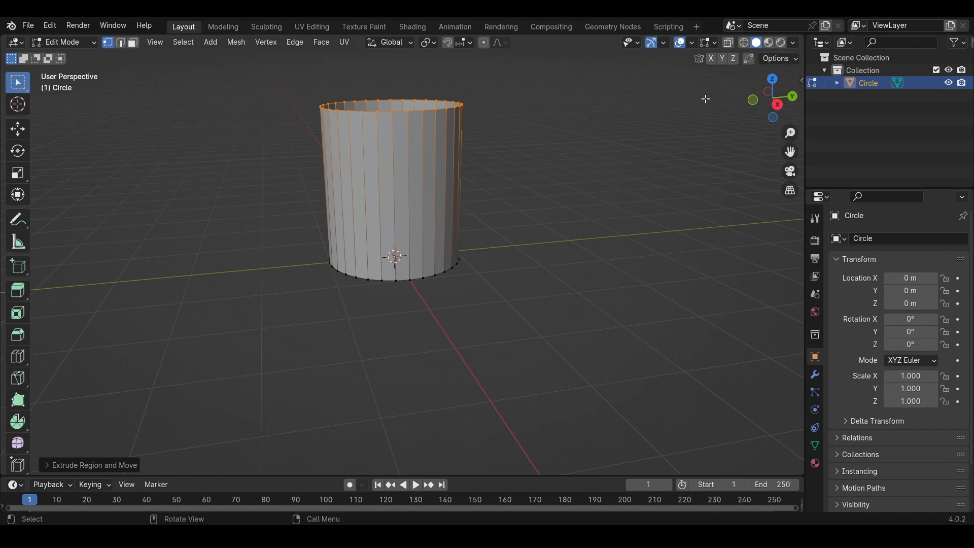
click(778, 105)
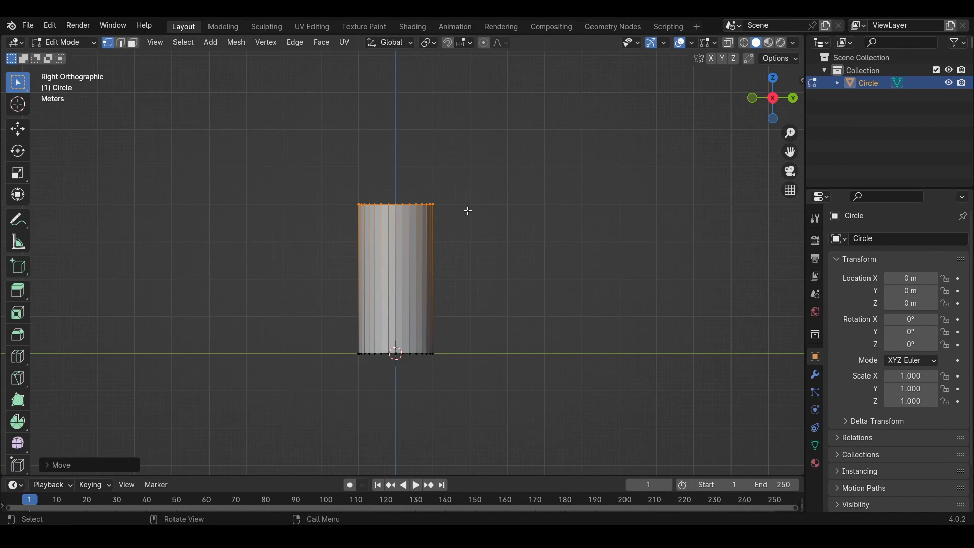
key(s)
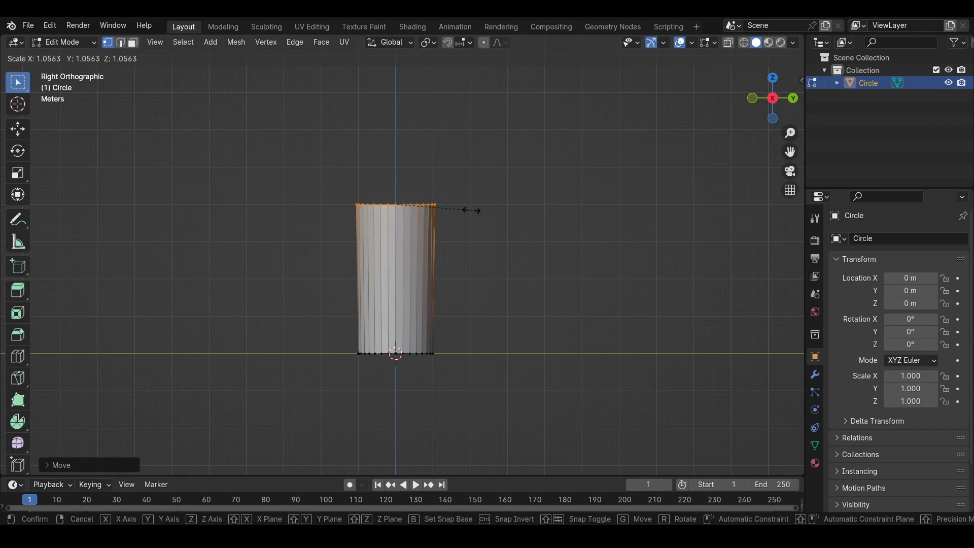
click(490, 210)
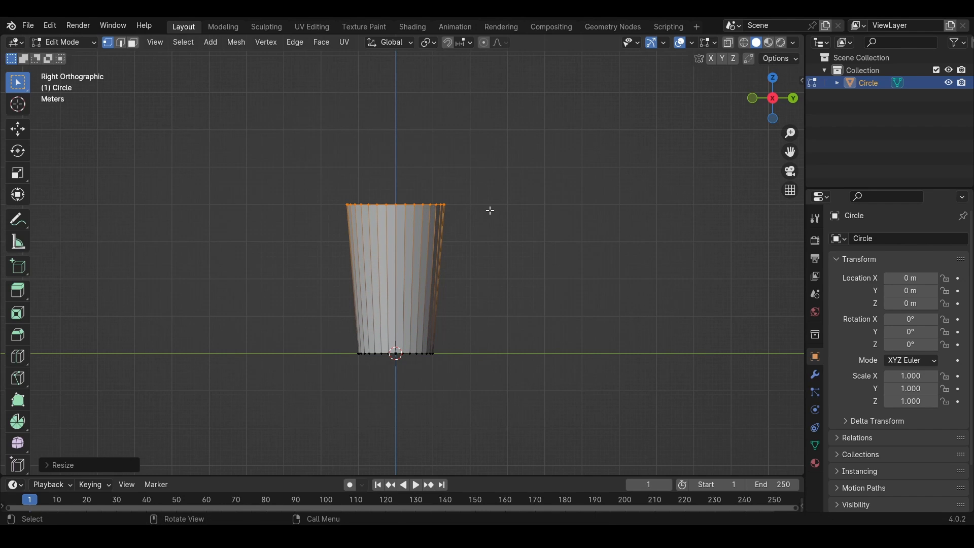
Raise the top rim by about 1.05 m along Z to make the cup taller
key(g)
key(z)
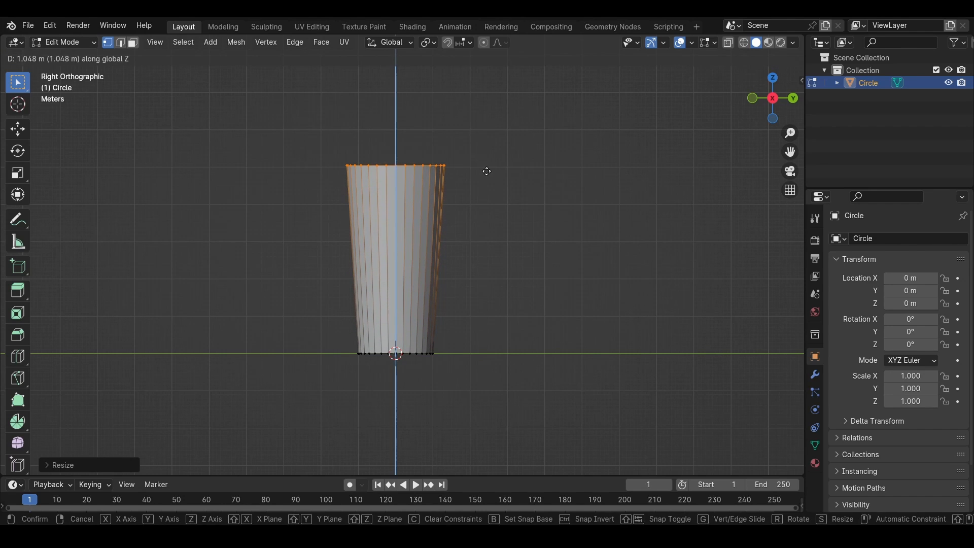
click(487, 172)
Select the bottom edge loop of the cup and fill it with a face
middle_drag(453, 175, 399, 293)
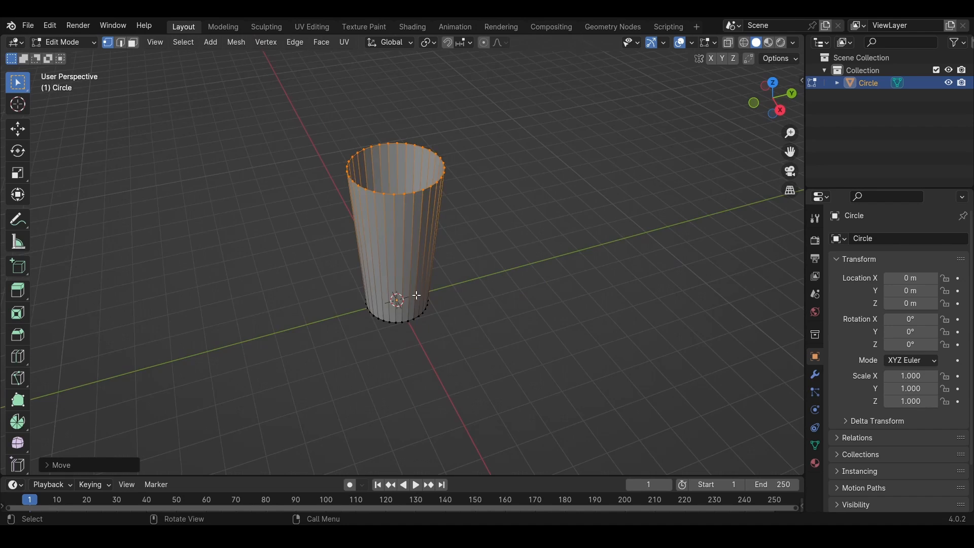
scroll(395, 333, up, 3)
alt+click(431, 315)
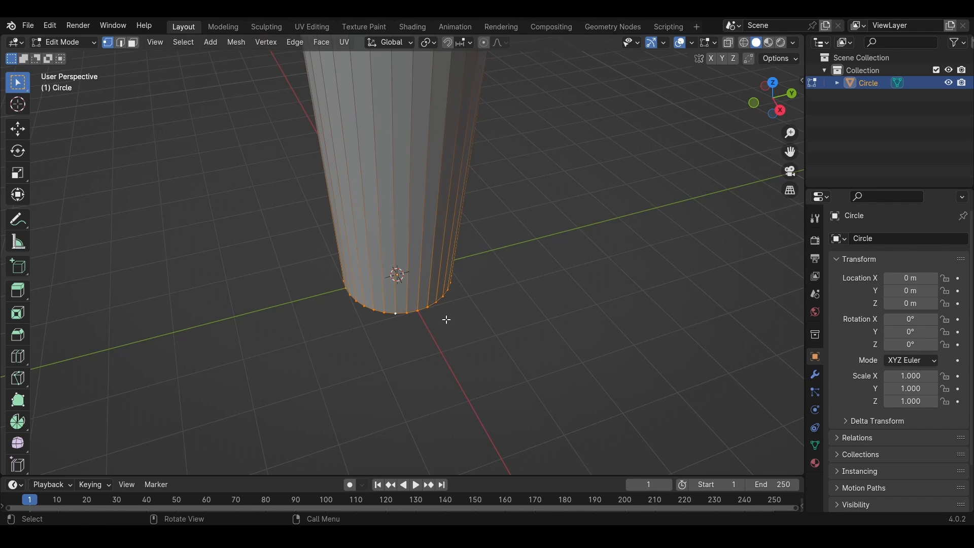
middle_drag(447, 319, 417, 251)
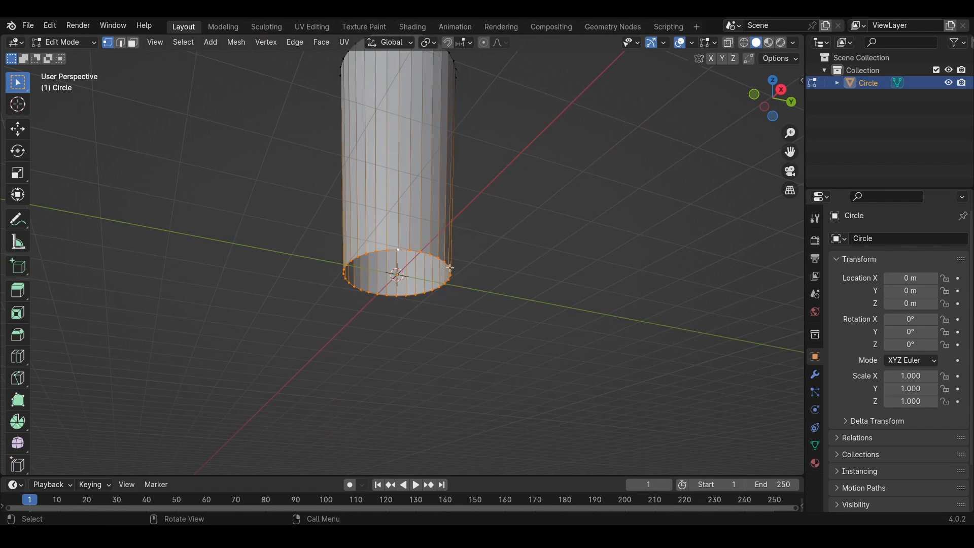
key(f)
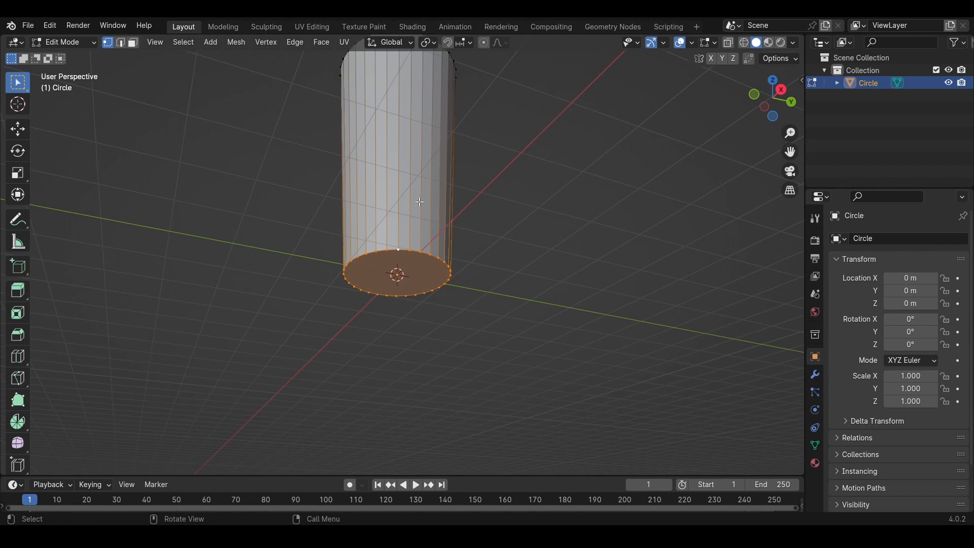
Add a horizontal loop cut just above the cup's base and slide its vertices slightly upward
key(ctrl+r)
click(419, 203)
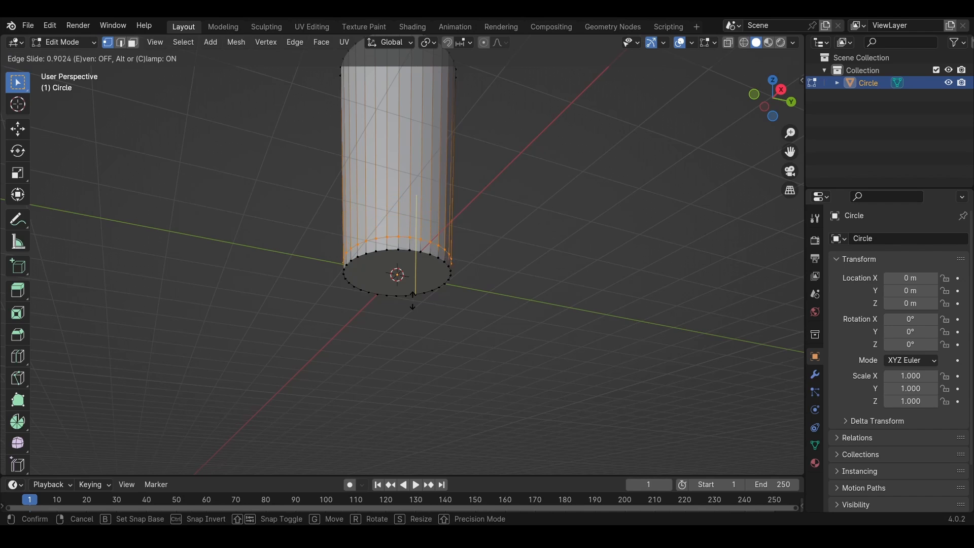
click(412, 301)
middle_drag(412, 300, 445, 311)
key(shift+v)
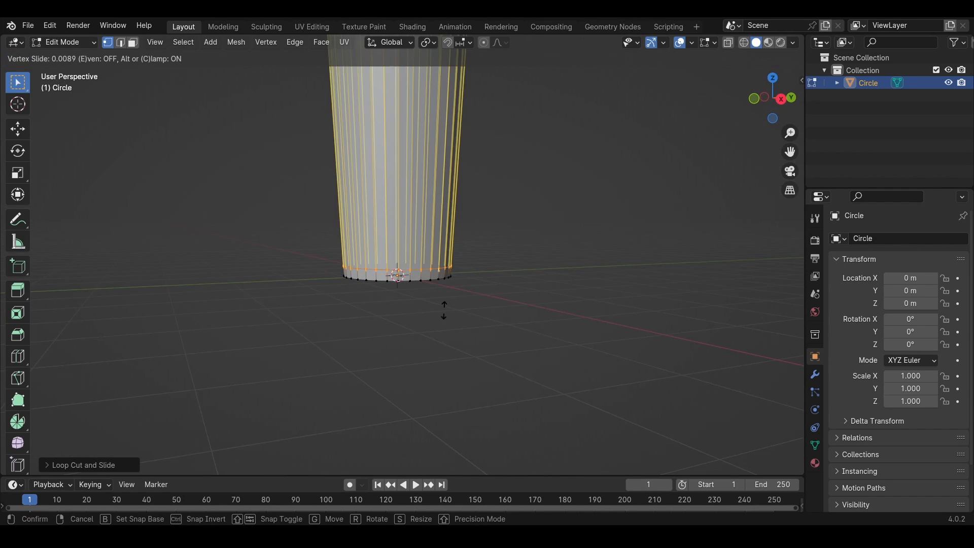
click(445, 309)
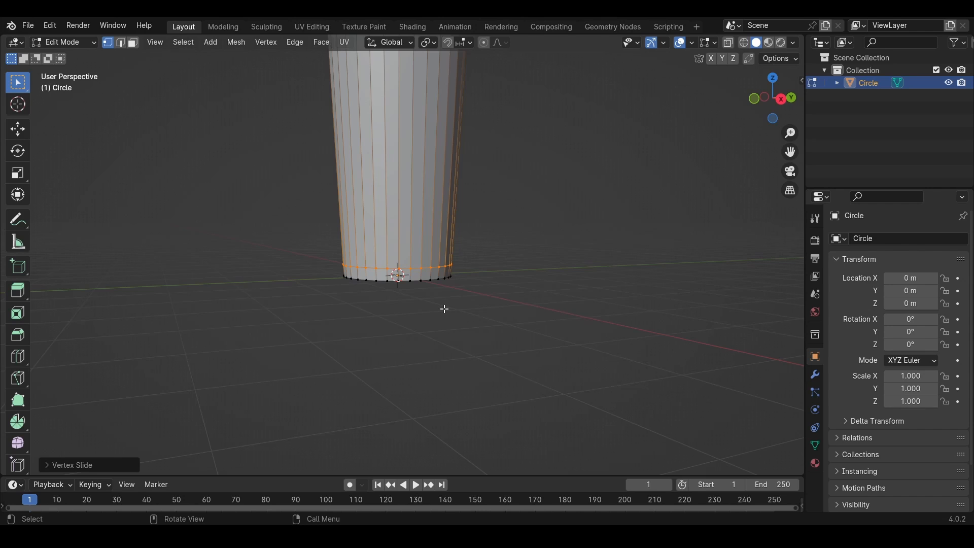
Add a Solidify modifier to the cup
middle_drag(444, 309, 383, 267)
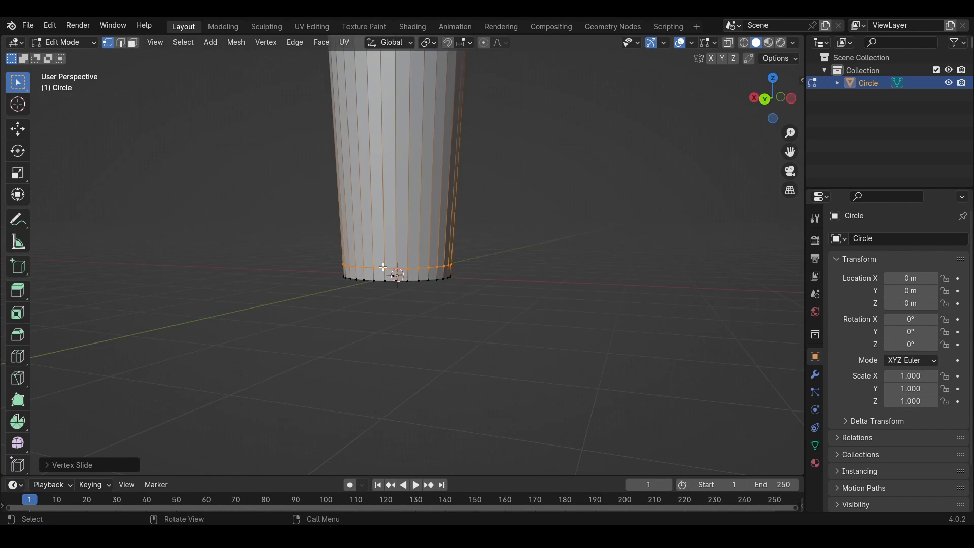
middle_drag(455, 235, 393, 277)
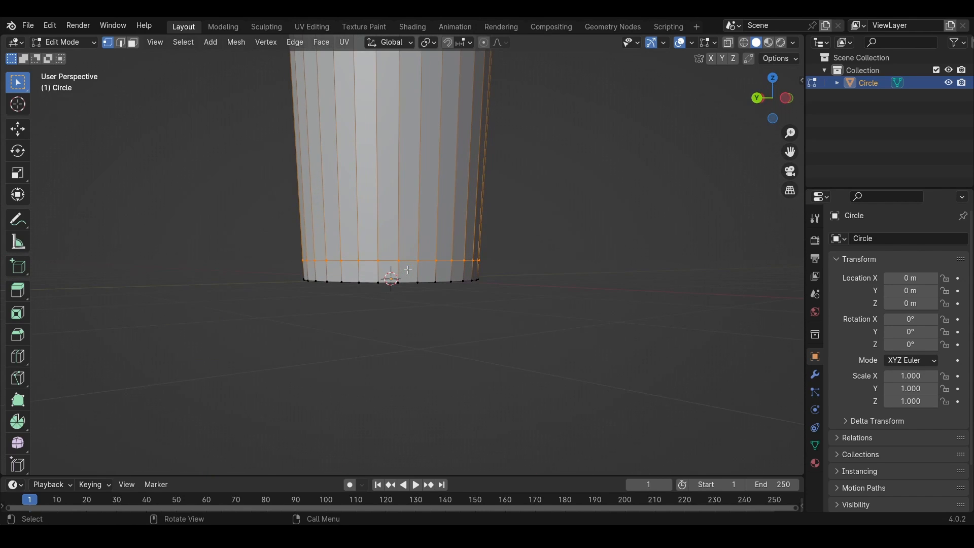
middle_drag(407, 207, 391, 102)
scroll(418, 272, down, 2)
middle_drag(418, 272, 417, 254)
shift+middle_drag(417, 312, 404, 223)
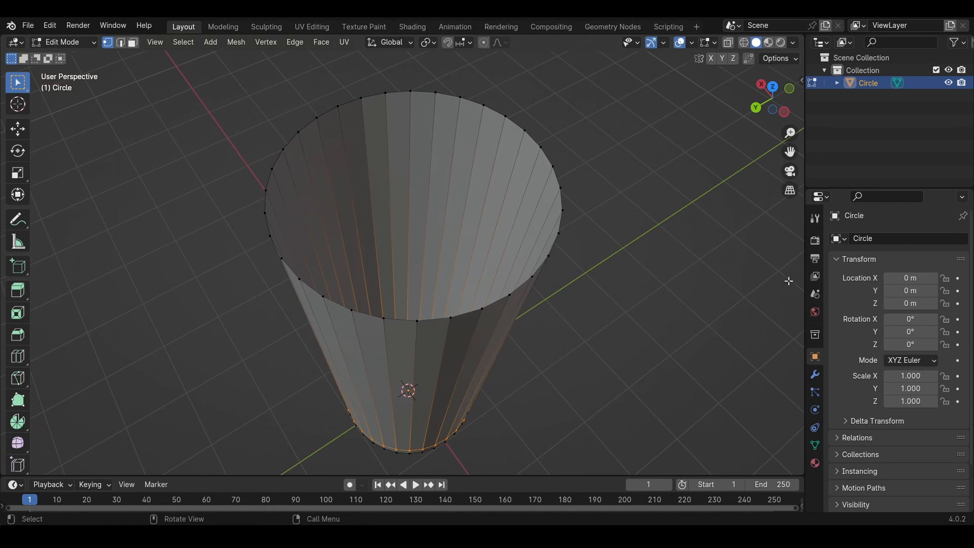
click(816, 373)
click(864, 237)
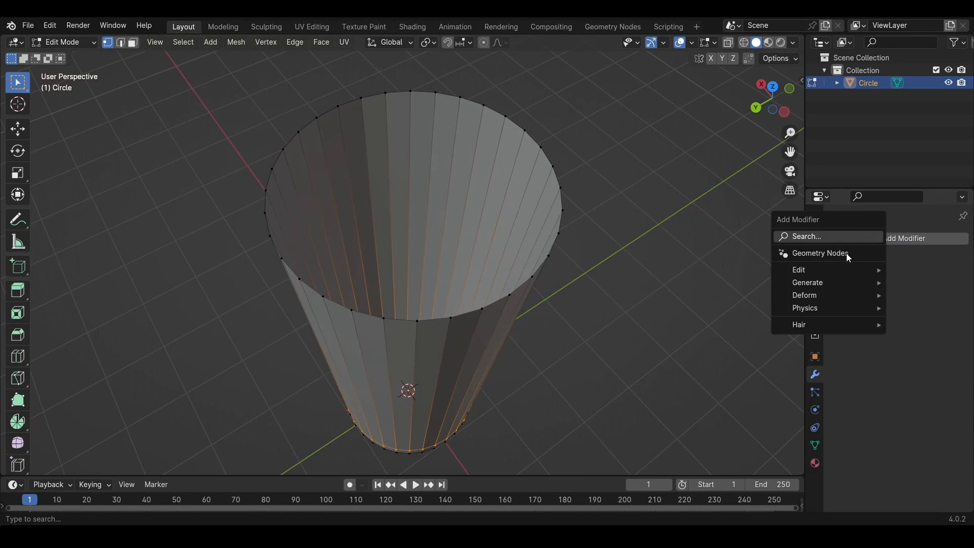
mouse_move(825, 284)
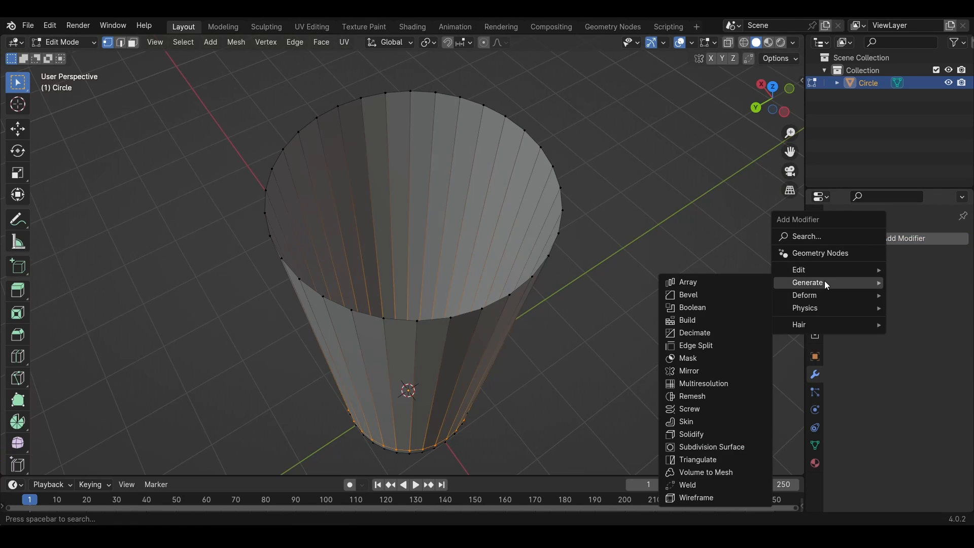
click(810, 237)
click(716, 280)
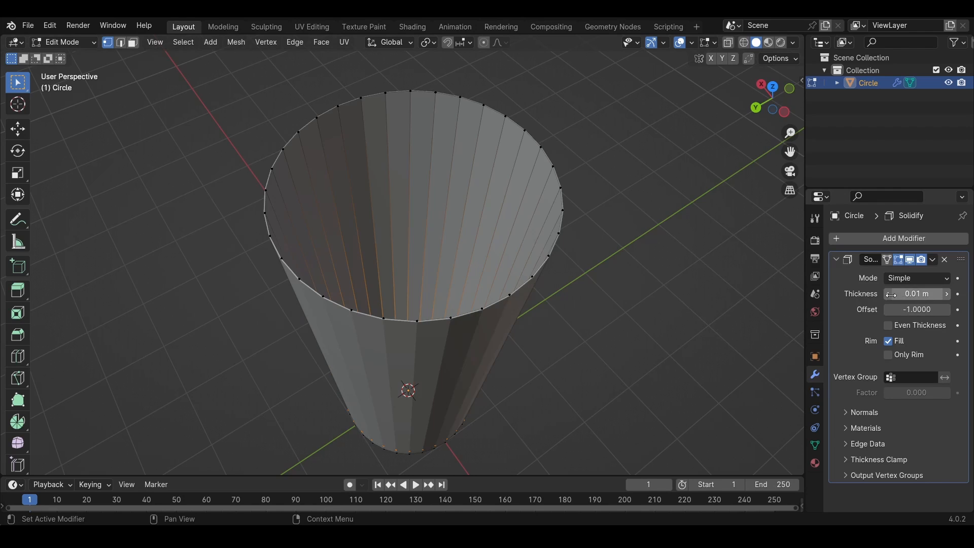
Set the Solidify thickness to -0.04 m
click(889, 295)
click(889, 295)
click(889, 297)
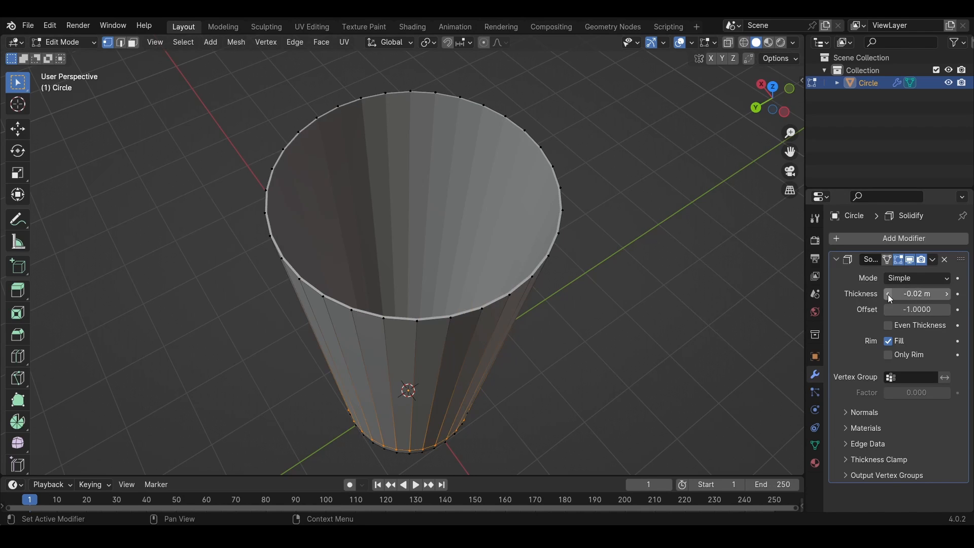
click(889, 296)
click(888, 295)
Switch to Object Mode and apply the Solidify modifier to the cup
middle_drag(307, 350, 327, 366)
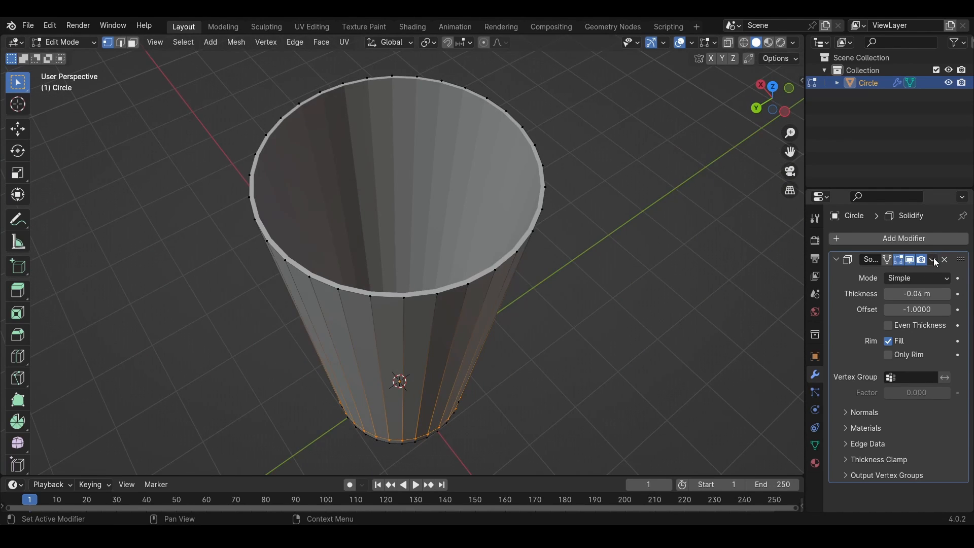
click(938, 262)
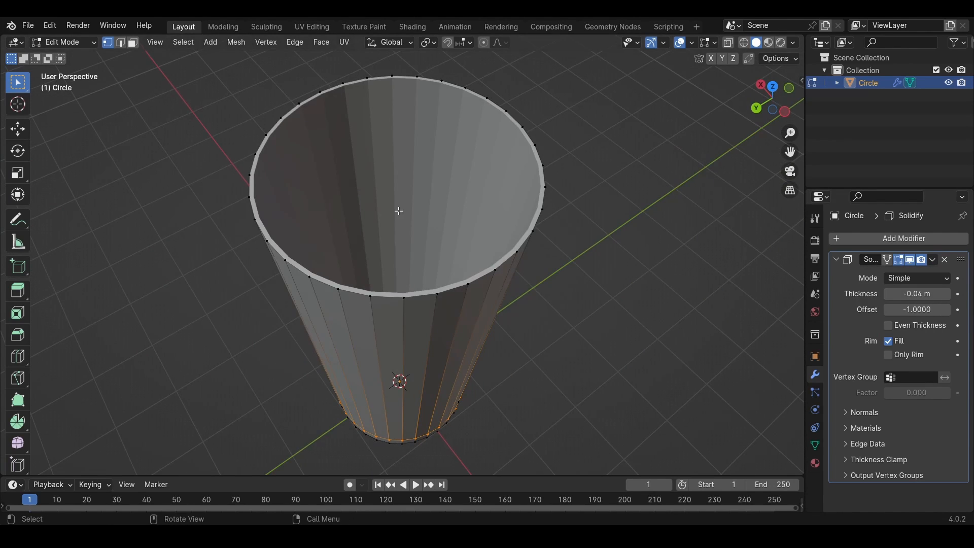
key(Tab)
click(935, 262)
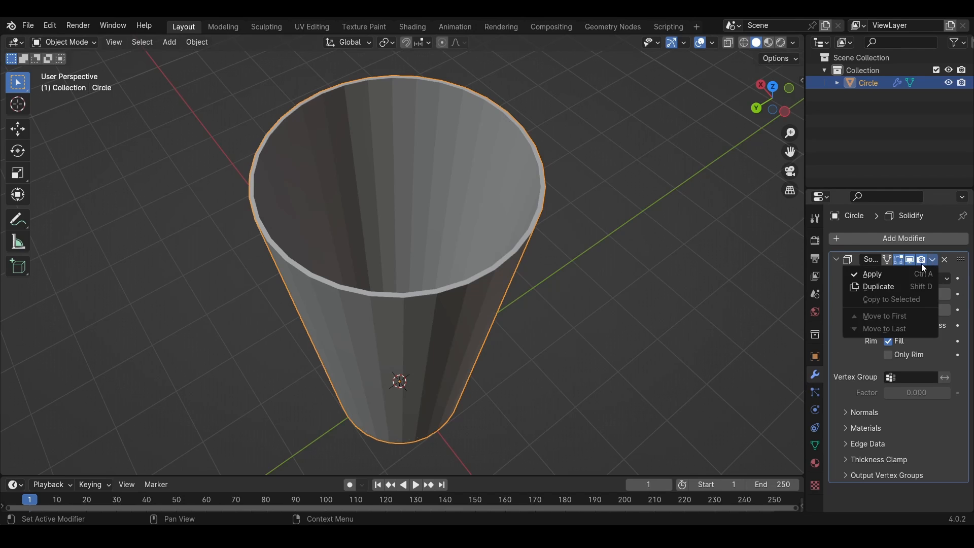
click(878, 271)
Add a Subdivision Surface modifier to the cup
click(875, 241)
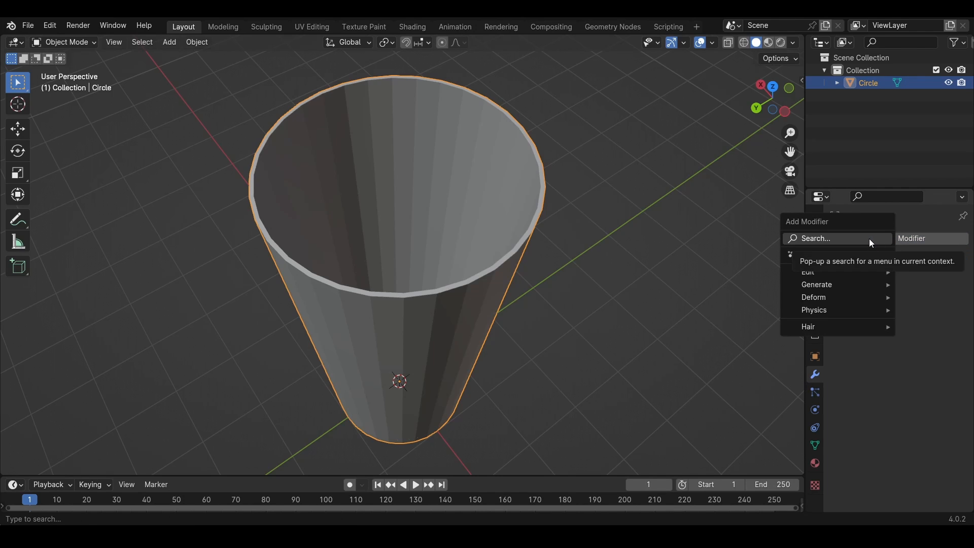
click(832, 238)
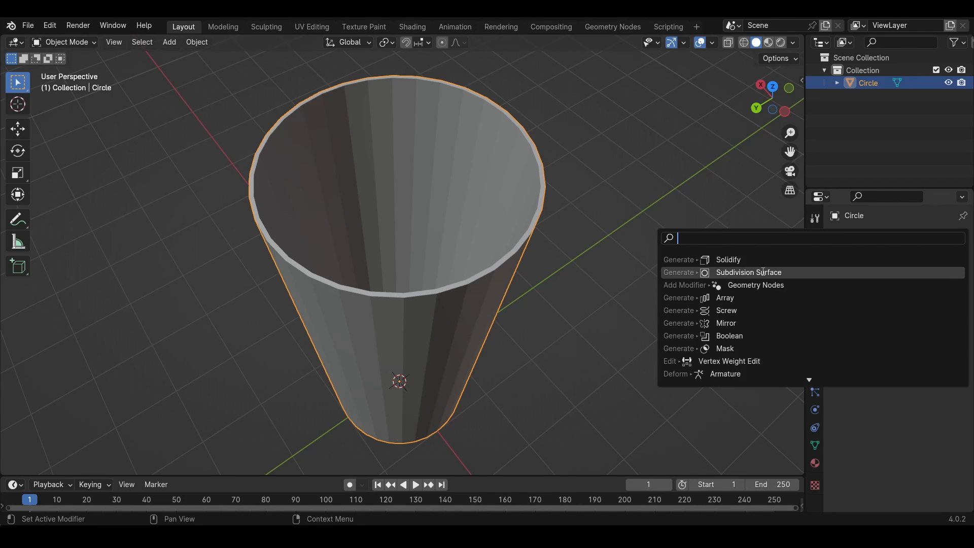
click(768, 272)
In Edit Mode, add a loop cut around the cup's outer wall and slide it close below the rim
middle_drag(481, 292, 485, 209)
scroll(472, 167, up, 4)
middle_drag(457, 135, 708, 184)
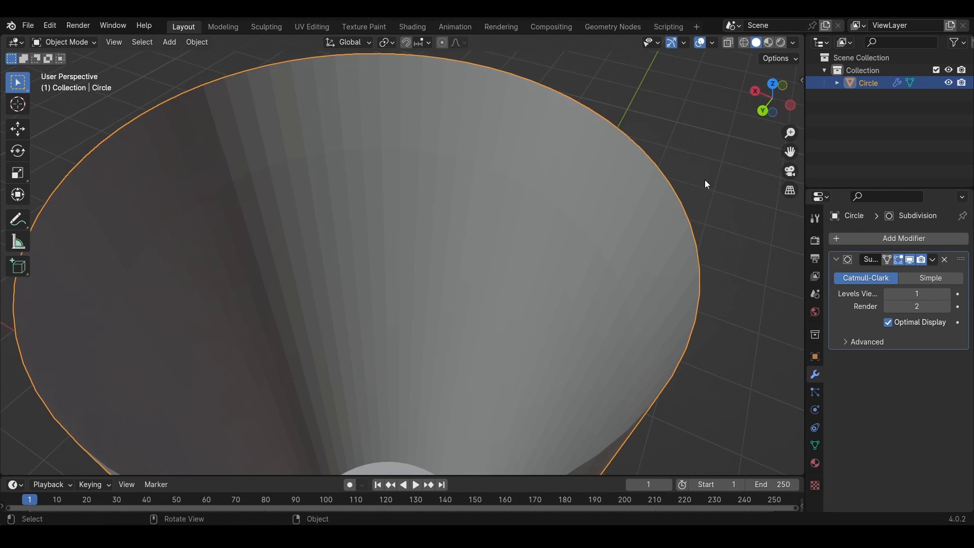
scroll(611, 216, down, 7)
key(Tab)
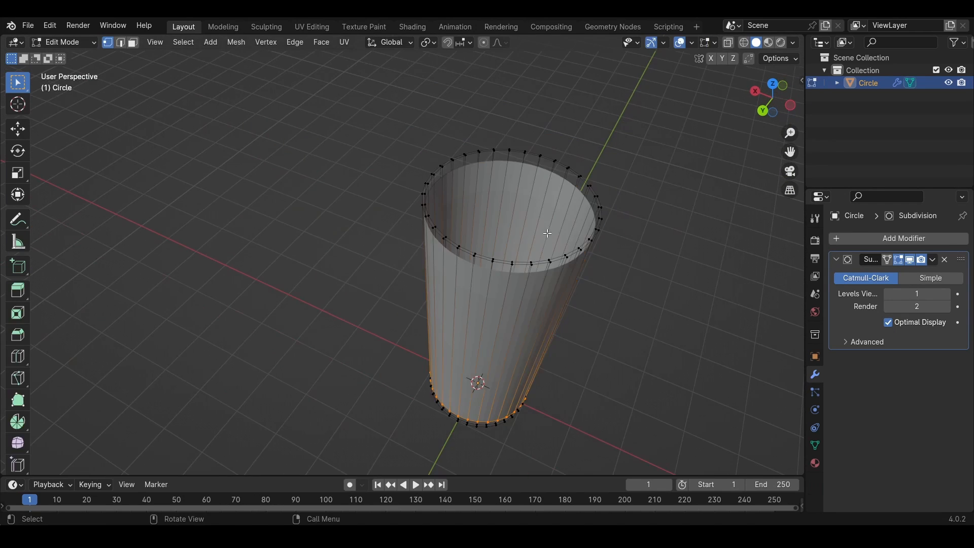
shift+middle_drag(516, 232, 361, 183)
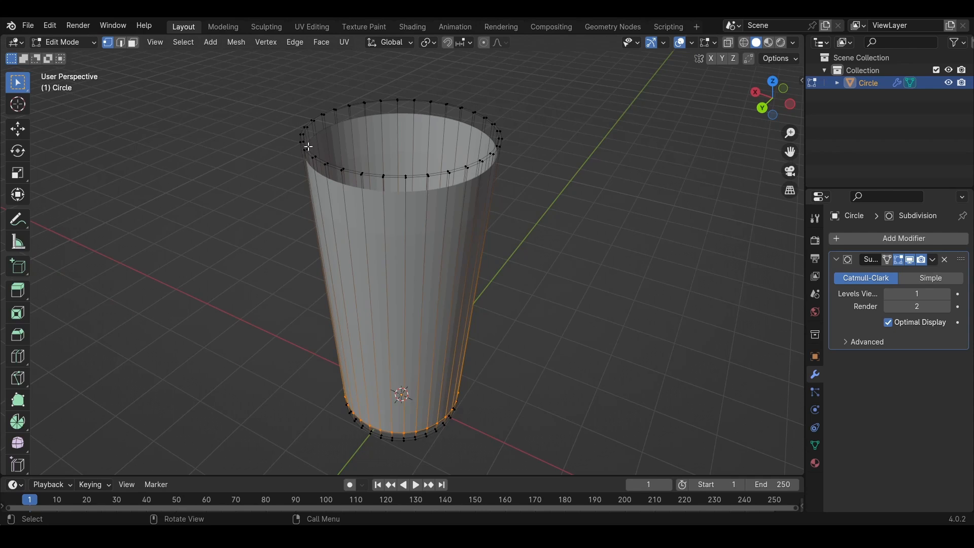
scroll(365, 185, up, 3)
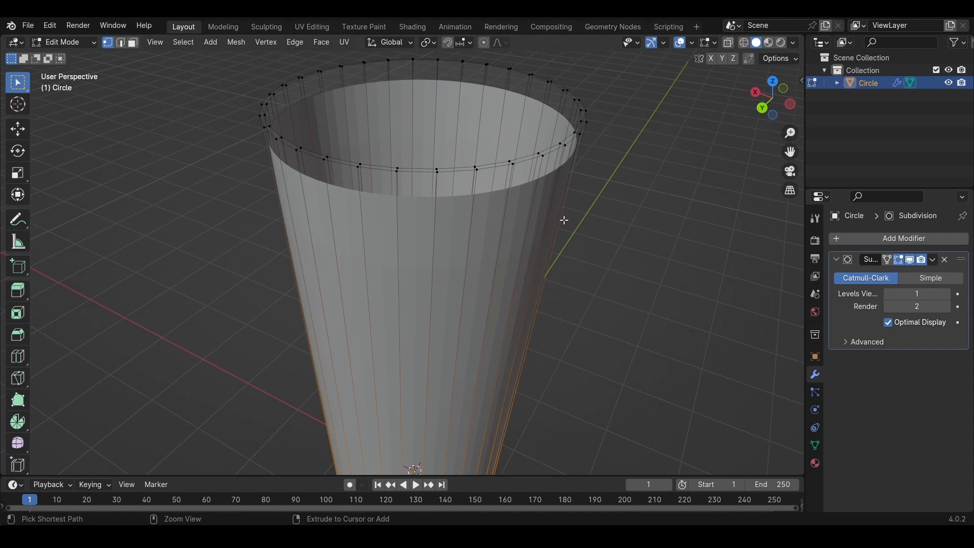
key(ctrl+r)
click(561, 219)
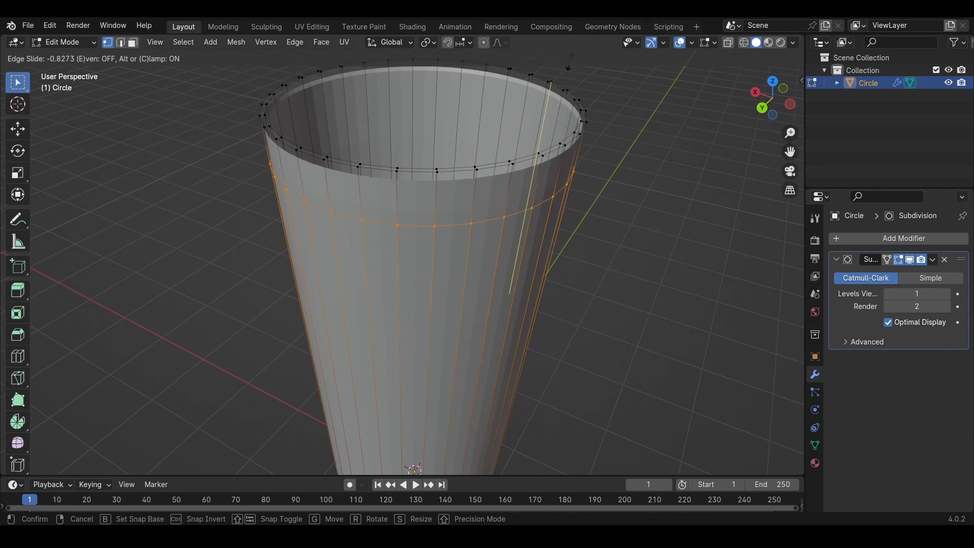
click(417, 168)
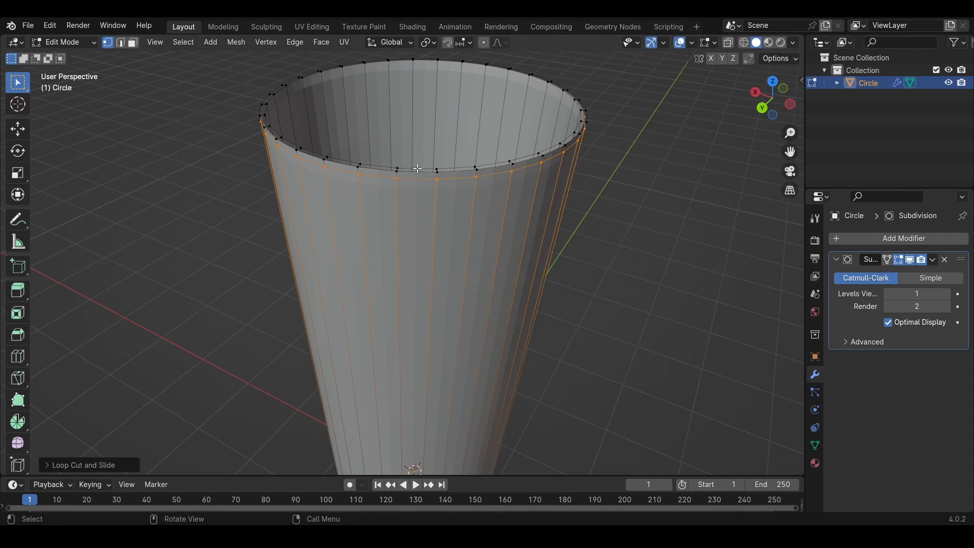
Add a loop cut around the cup's inner wall and slide it close to the rim
key(ctrl+r)
click(414, 364)
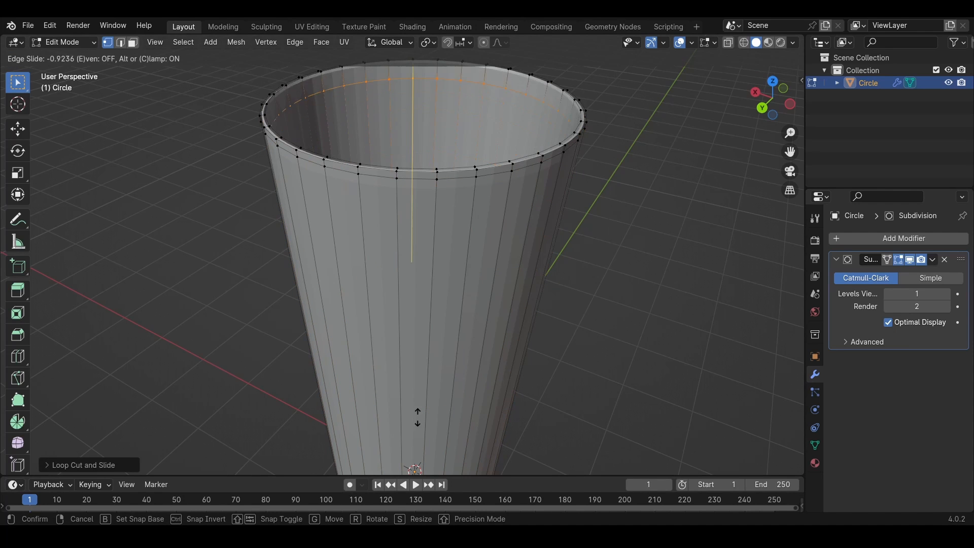
click(419, 408)
Set the Subdivision Surface viewport levels to 3 to smooth the rounded rim
scroll(413, 193, up, 8)
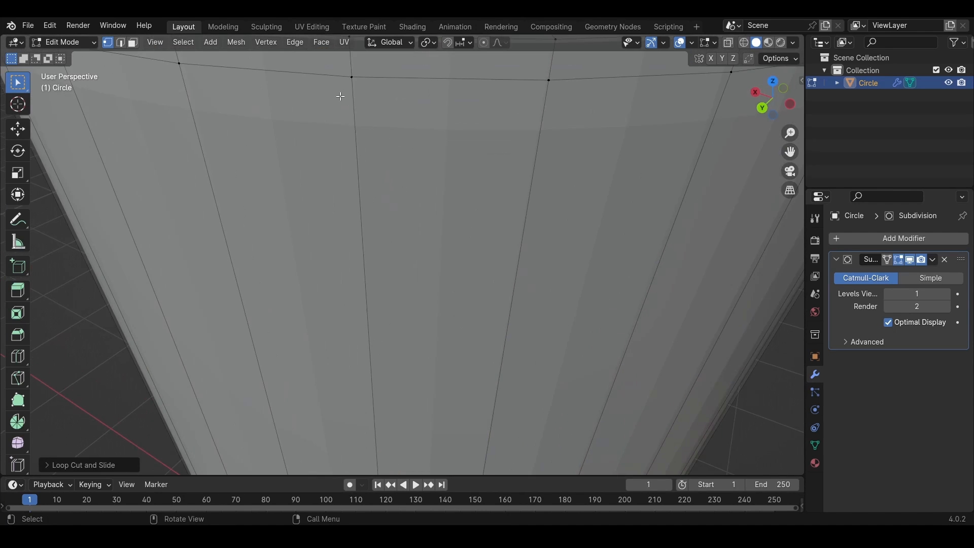
shift+middle_drag(305, 65, 256, 278)
shift+middle_drag(256, 278, 363, 348)
scroll(169, 212, up, 5)
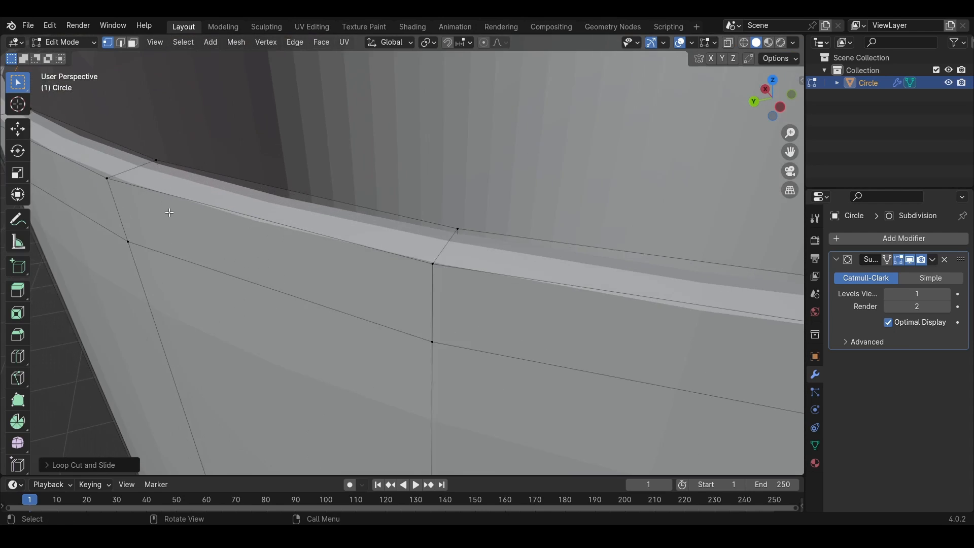
scroll(170, 212, up, 3)
click(947, 294)
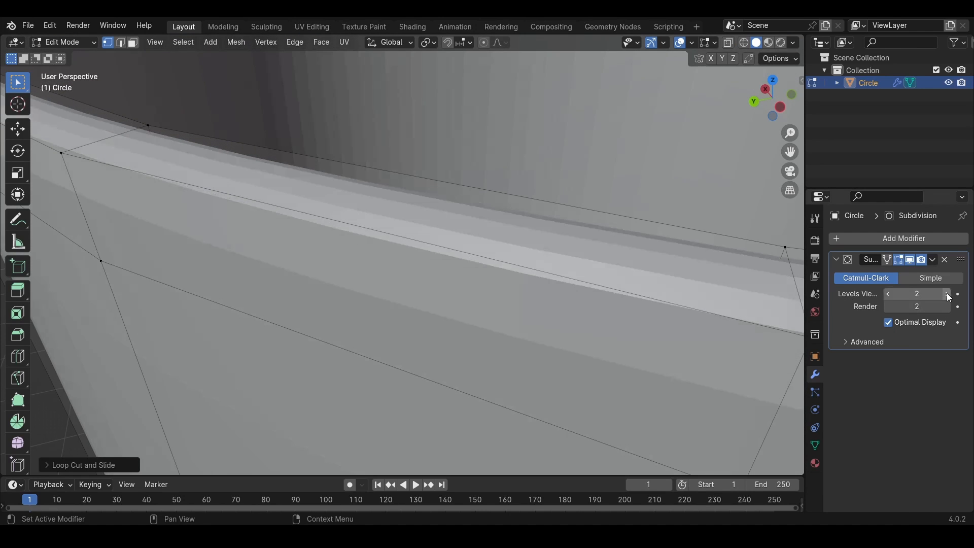
click(947, 294)
scroll(286, 276, down, 3)
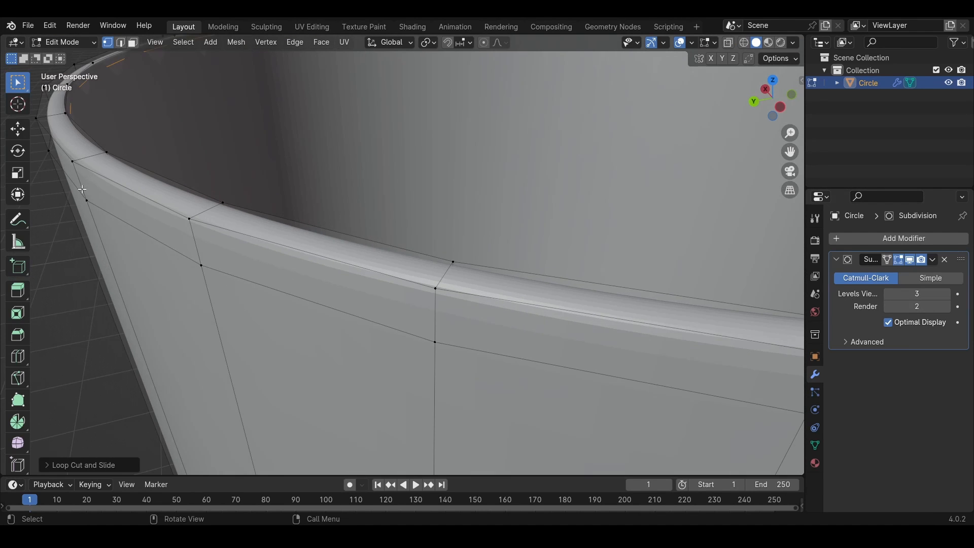
Add a loop cut around the cup's inner wall and slide it down close to the inside bottom
shift+middle_drag(174, 152, 167, 238)
scroll(213, 244, down, 8)
middle_drag(339, 290, 347, 341)
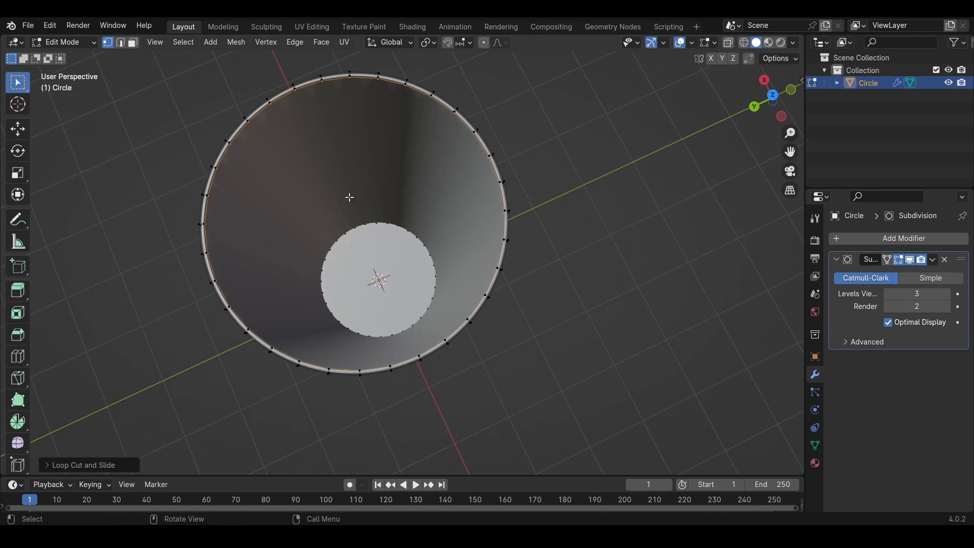
key(ctrl+r)
click(335, 167)
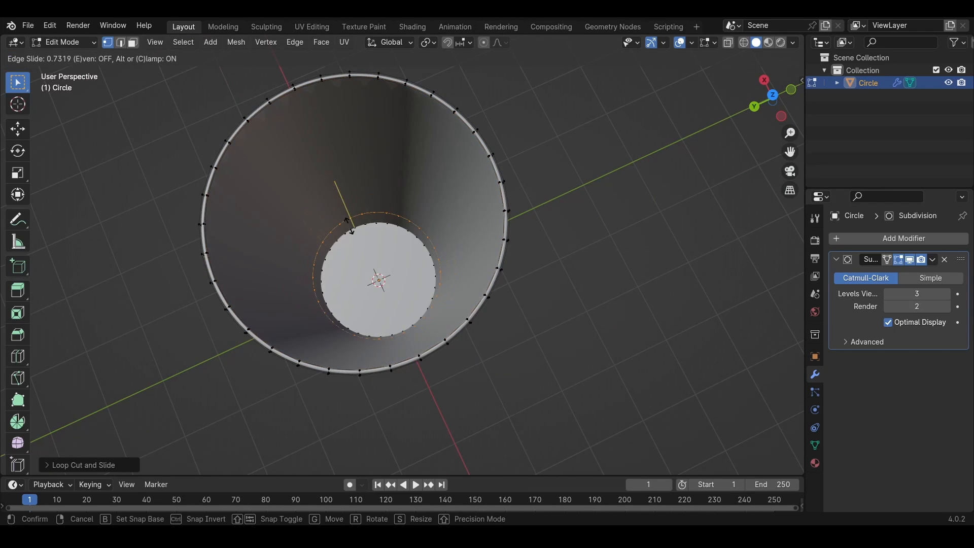
click(355, 327)
Add a loop cut around the cup's outer wall and slide it down close to the base
middle_drag(355, 327, 402, 234)
key(ctrl+r)
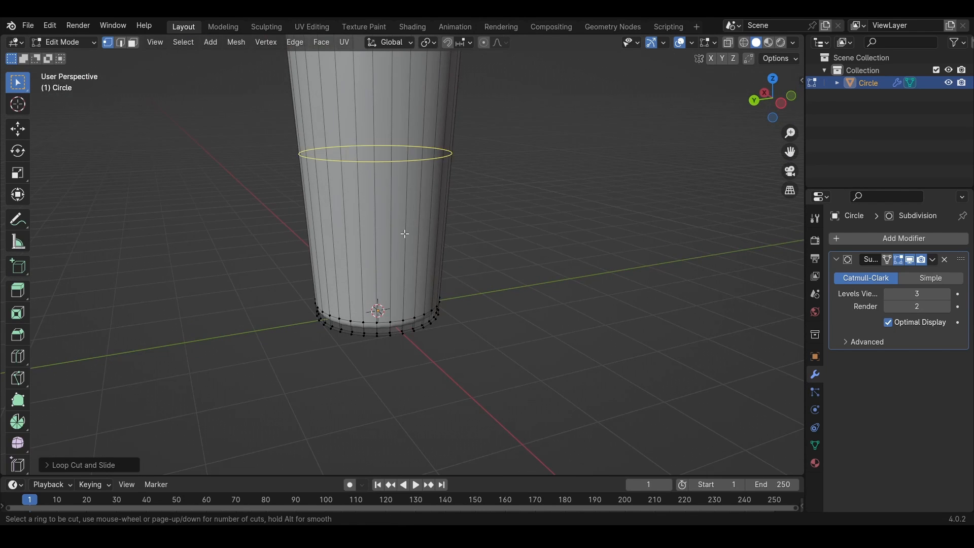
click(402, 234)
click(402, 379)
Add another loop cut in the lowest outer band and slide it tight against the cup's bottom edge
scroll(380, 330, up, 5)
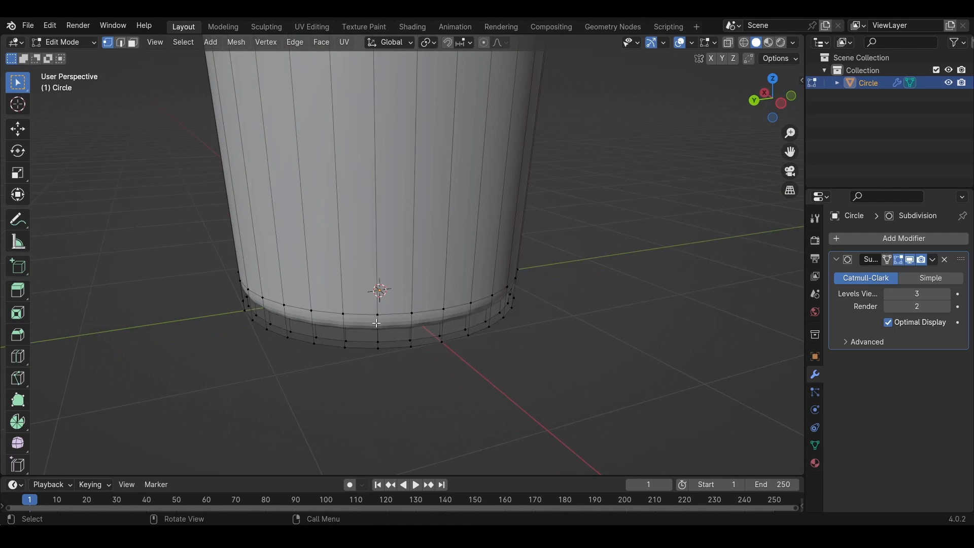
key(ctrl+r)
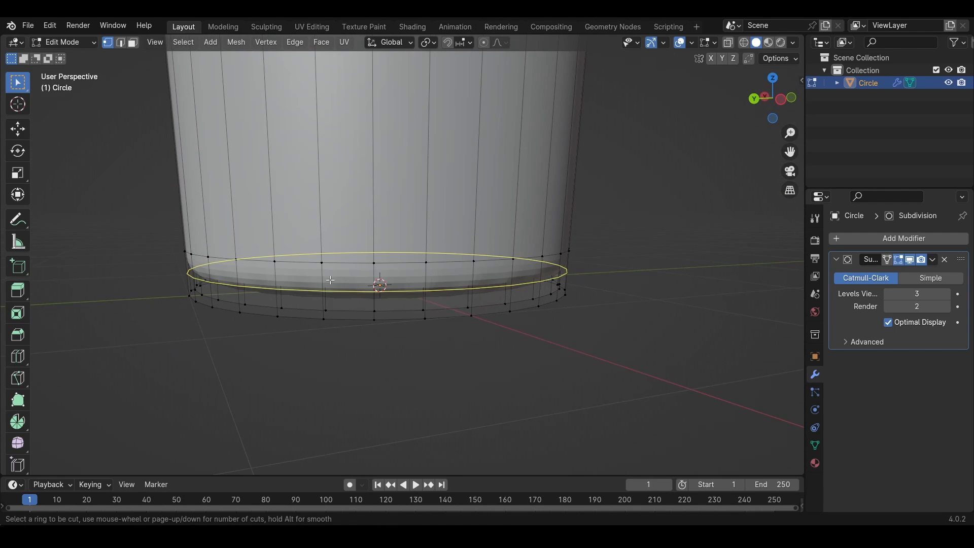
click(330, 280)
click(328, 299)
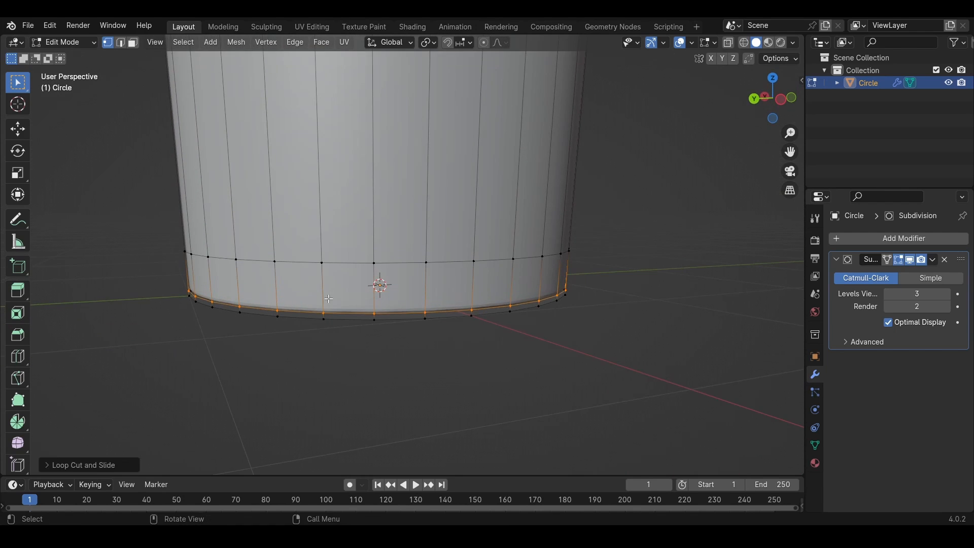
In face select mode, inset the cup's underside face slightly, and inset it again with a wider margin
middle_drag(329, 299, 337, 217)
click(132, 44)
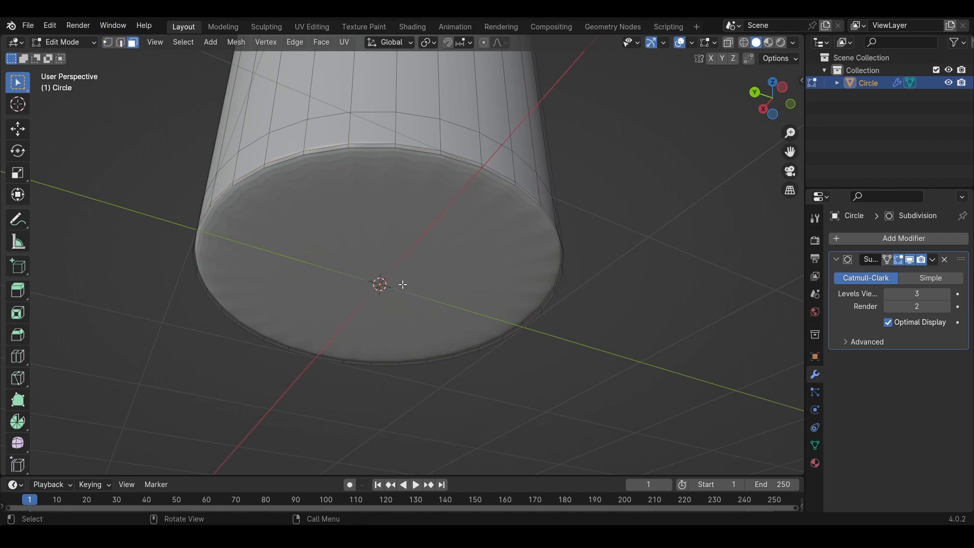
click(578, 263)
key(i)
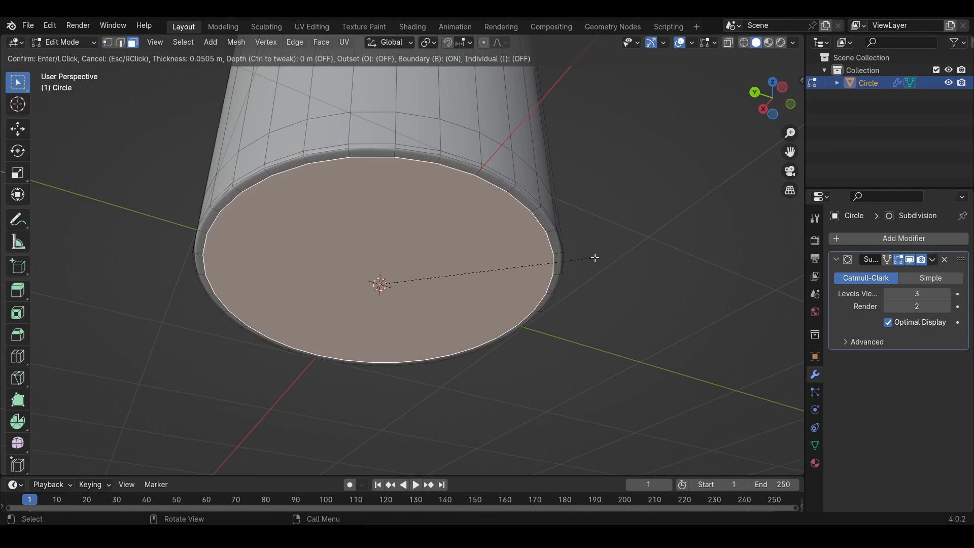
click(591, 258)
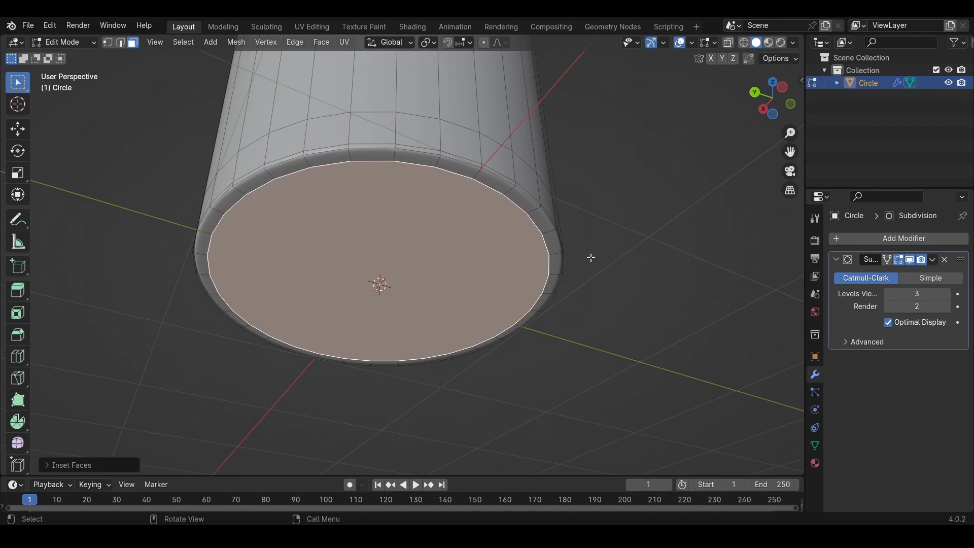
key(i)
click(535, 263)
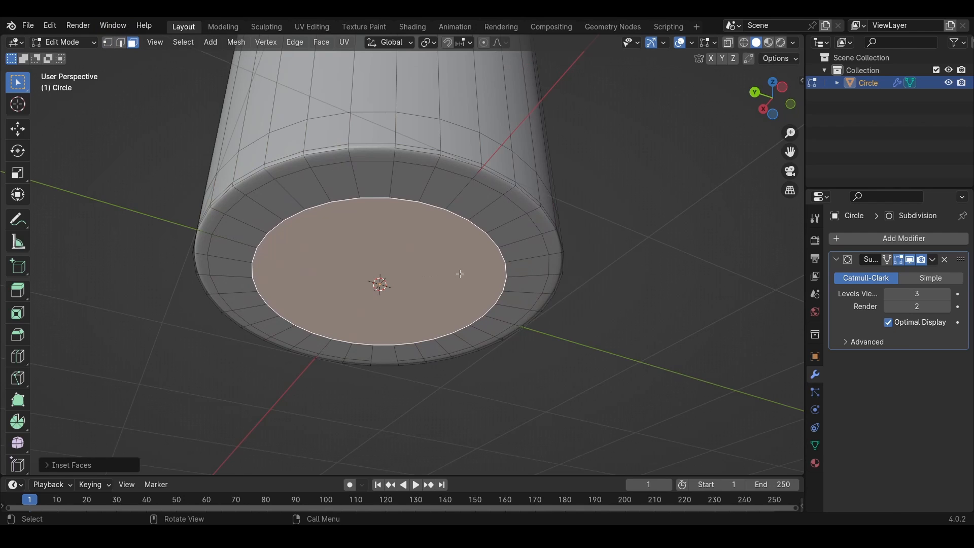
Move the inset underside face slightly up along Z to recess the base, and inset it once more
key(g)
key(z)
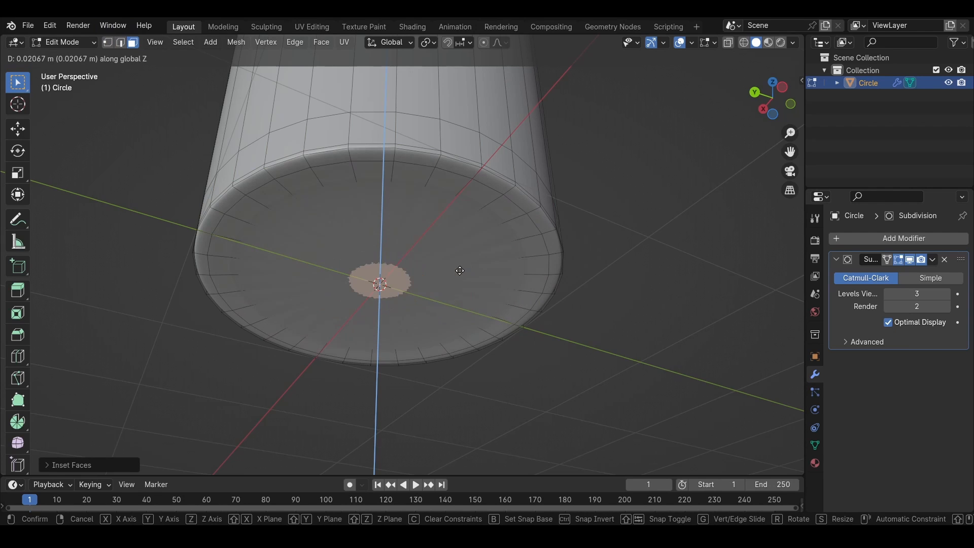
click(459, 268)
middle_drag(480, 261, 548, 279)
key(i)
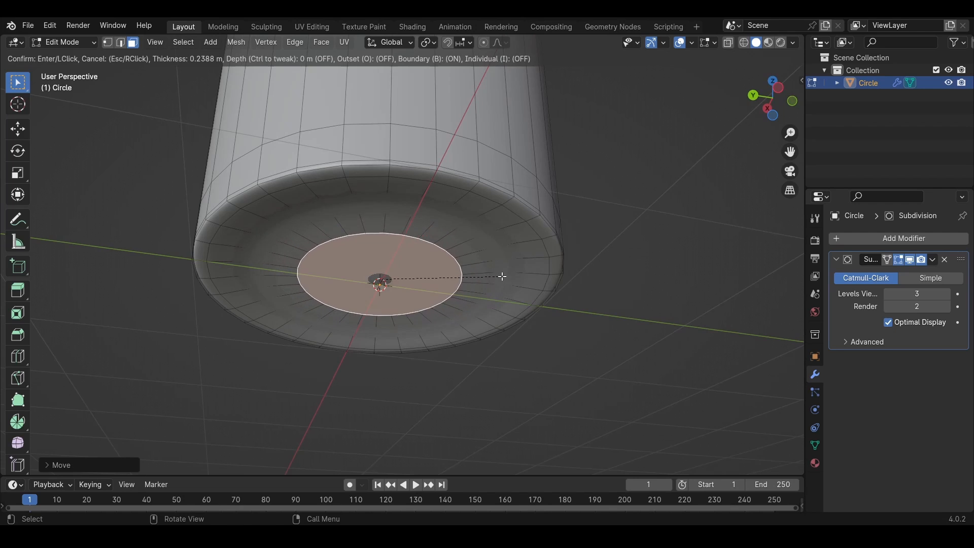
click(473, 276)
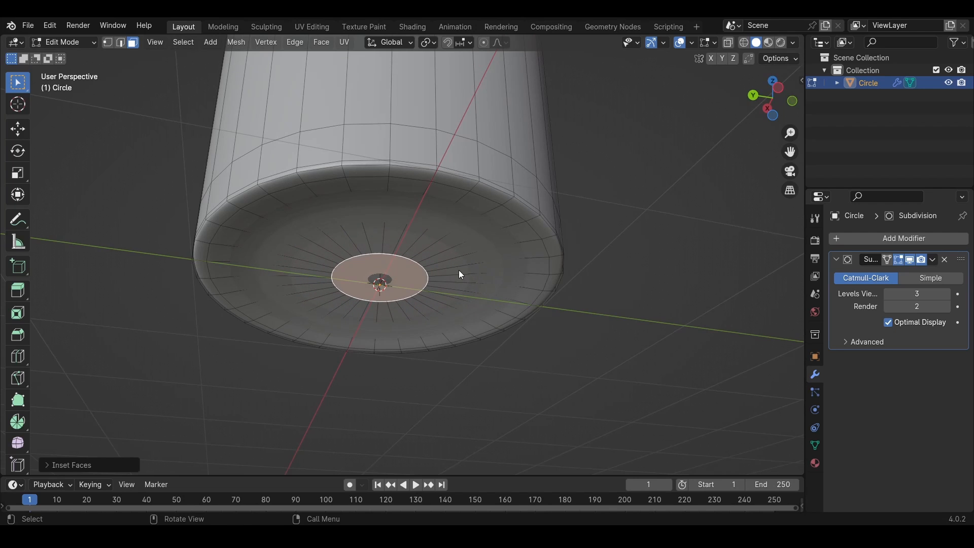
Add a loop cut in the narrow outer ring of the cup's underside and slide it toward the recess
key(Tab)
key(Tab)
scroll(523, 231, up, 3)
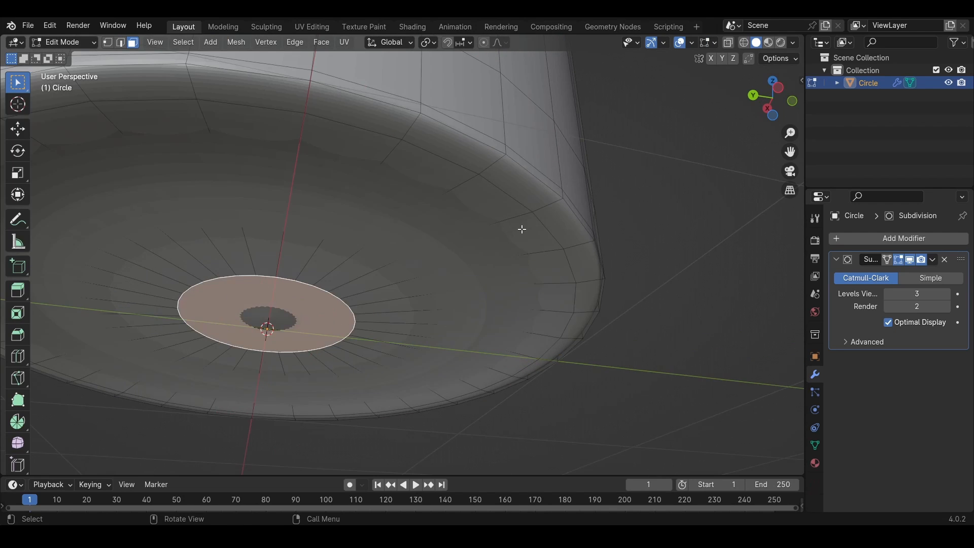
key(ctrl+r)
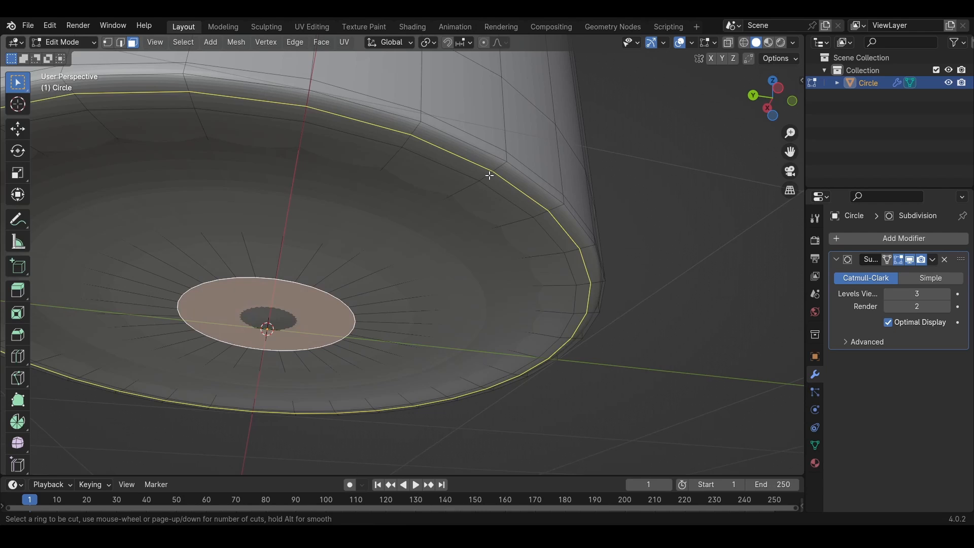
click(489, 176)
click(517, 182)
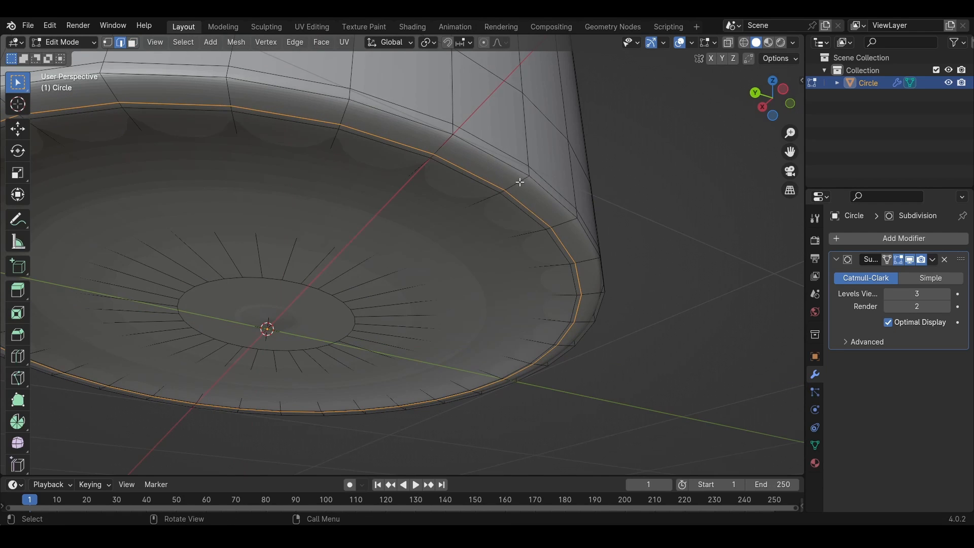
Add a second loop cut in the underside ring, near the outer bottom edge, and return to Object Mode
key(ctrl+r)
click(451, 139)
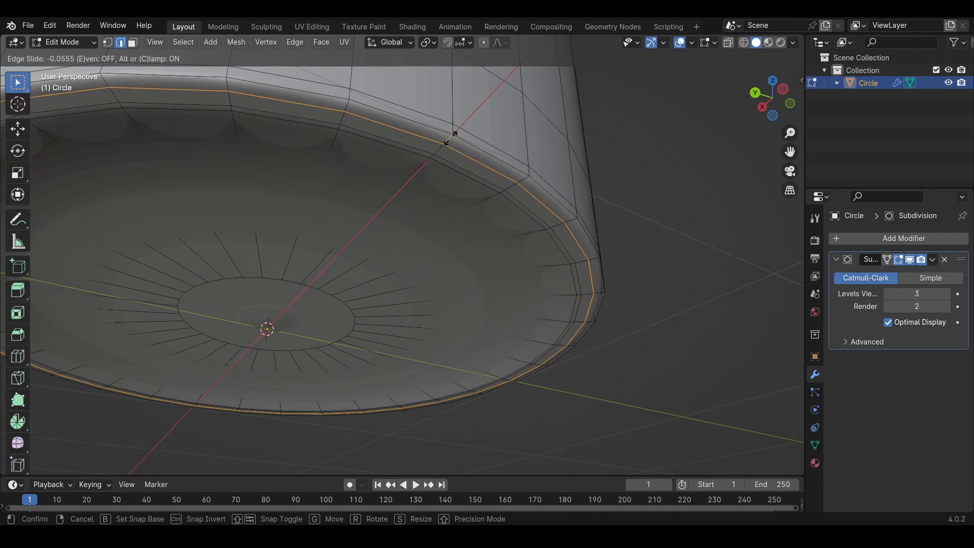
click(452, 136)
key(Tab)
Apply Shade Smooth to the cup and save the file
middle_drag(481, 133, 581, 117)
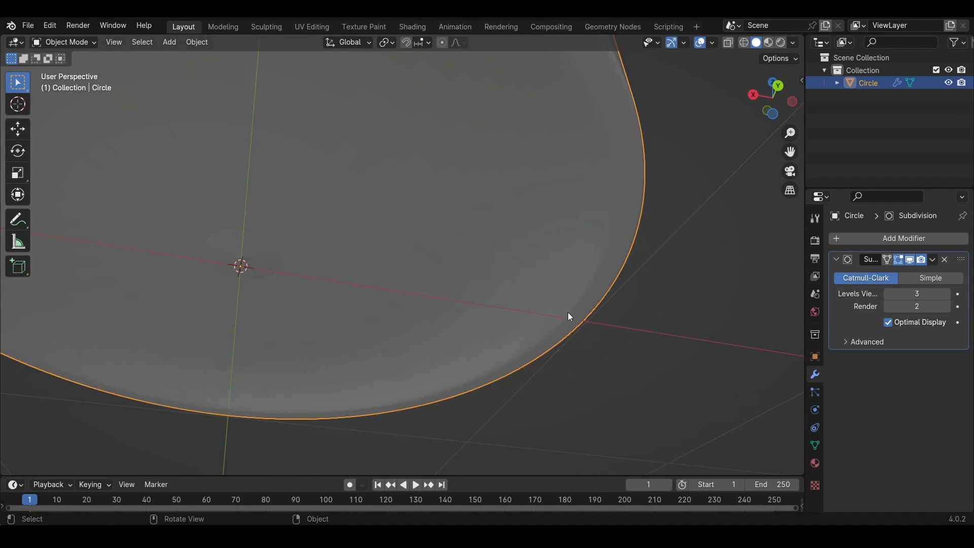
scroll(558, 302, down, 5)
right_click(480, 193)
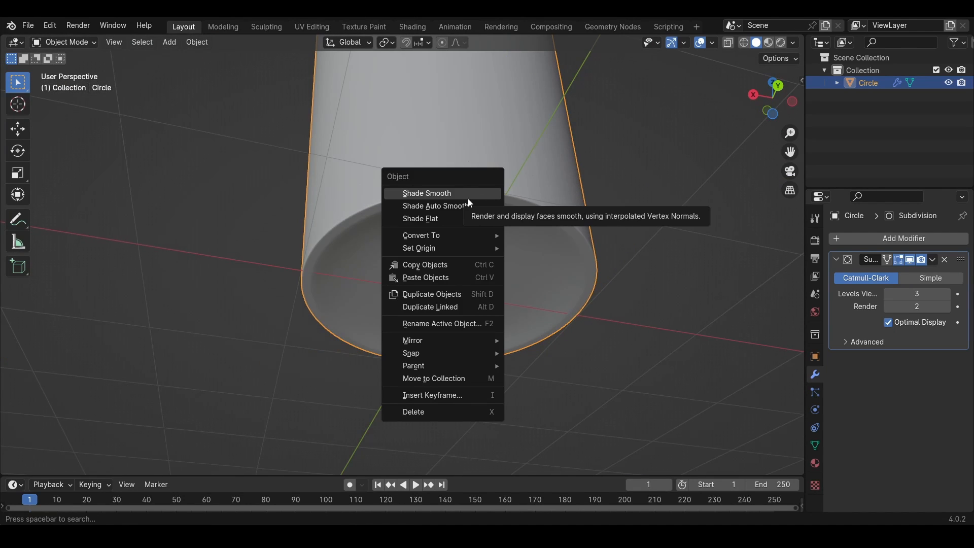
click(411, 206)
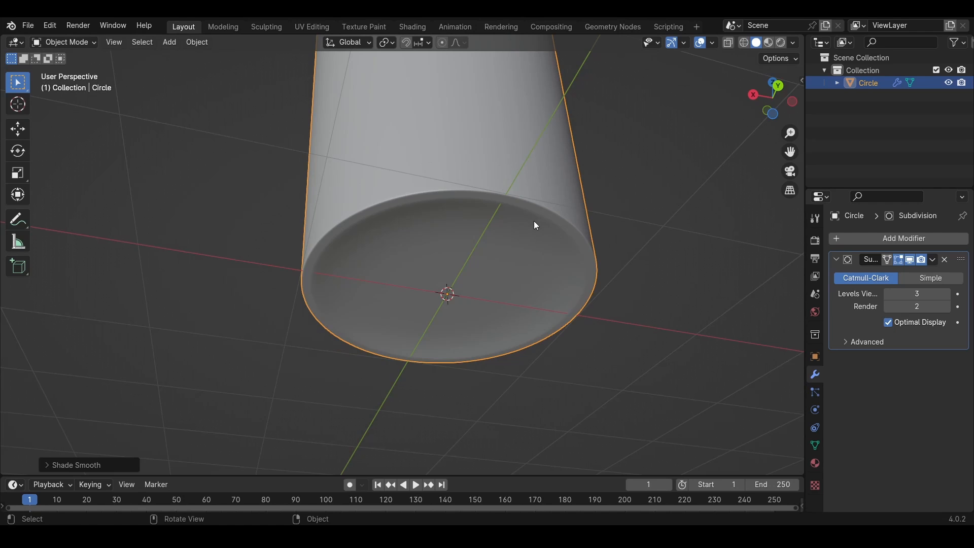
middle_drag(536, 225, 509, 255)
key(ctrl+s)
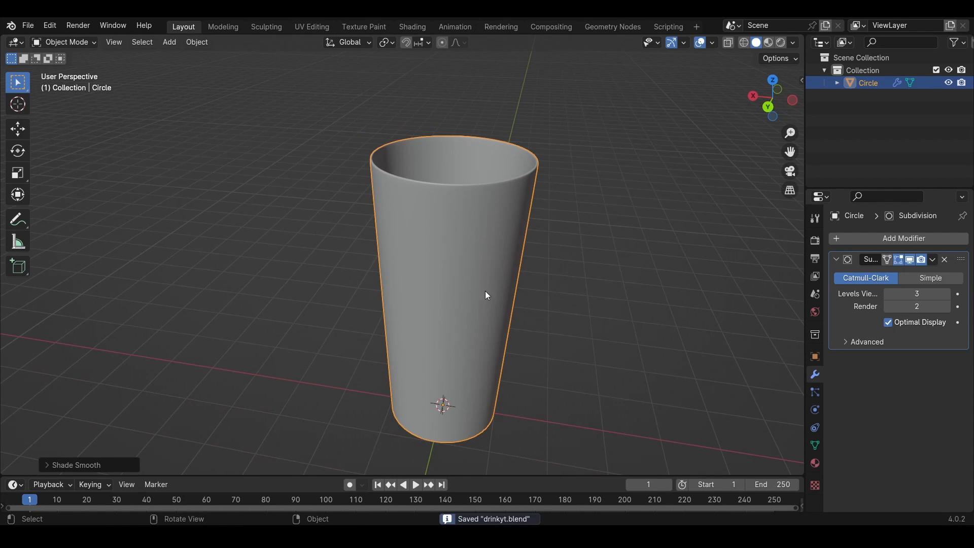
Enlarge the timeline area, change it to the Shader Editor, and create a new material for the cup
drag(489, 474, 490, 232)
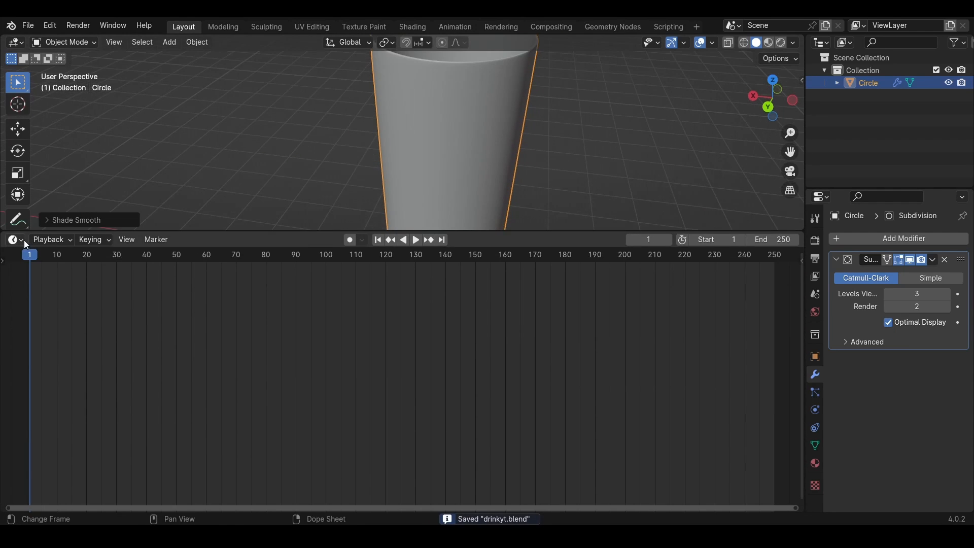
click(15, 240)
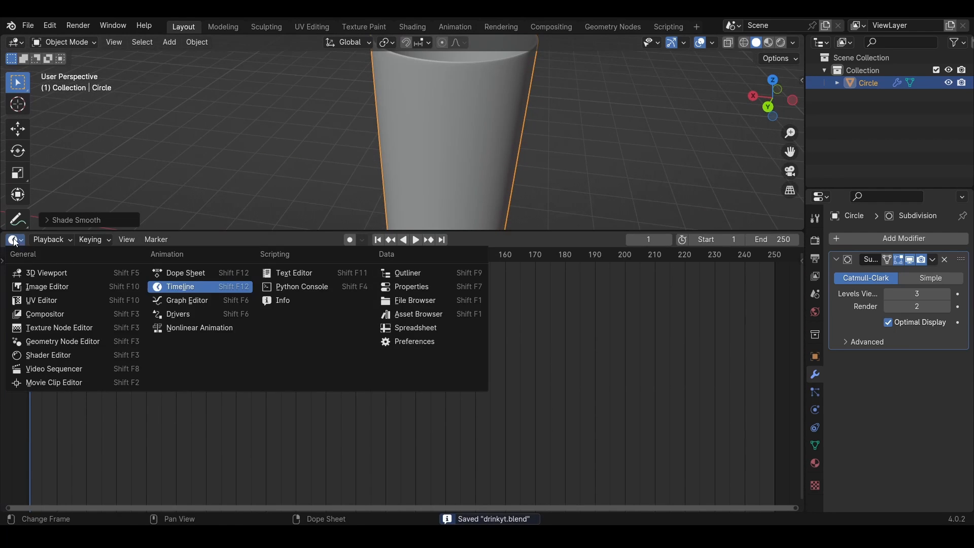
click(54, 356)
click(413, 242)
scroll(272, 408, up, 4)
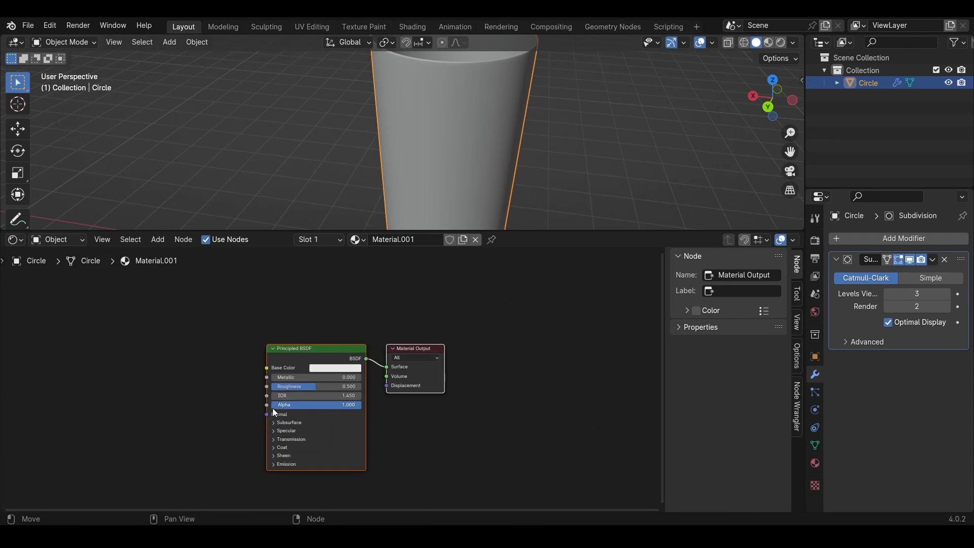
Add a Mix Color node connected to the Principled BSDF's Base Color and place it beside the shader
middle_drag(263, 394, 466, 348)
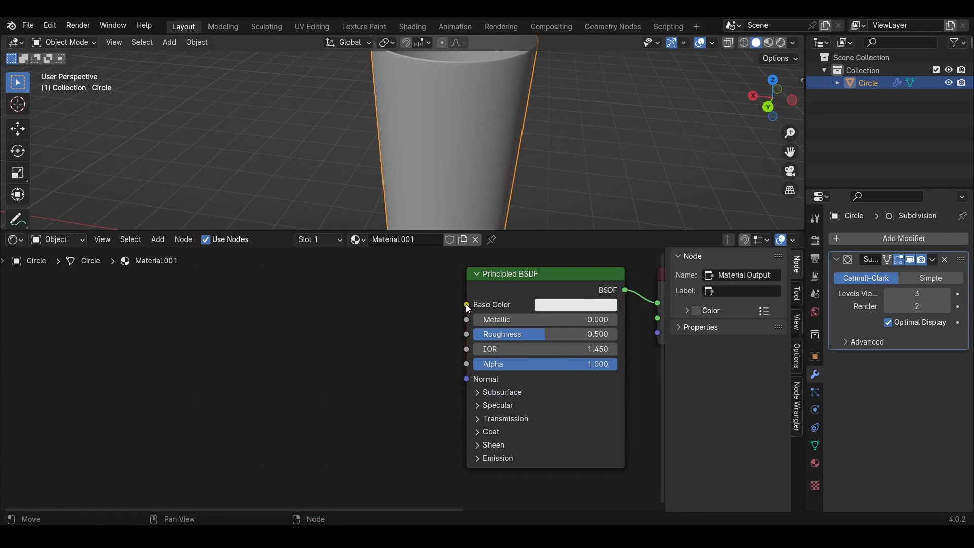
drag(466, 304, 342, 312)
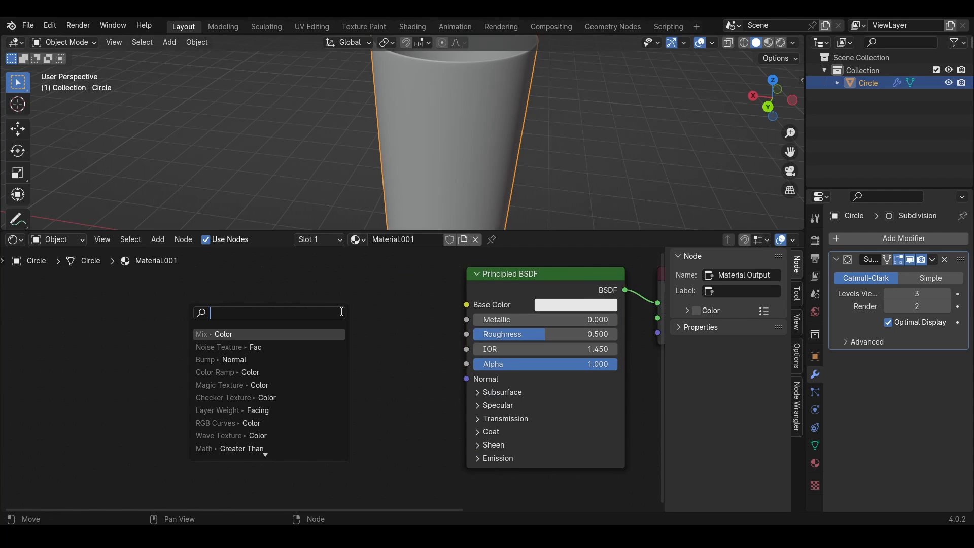
text(mi)
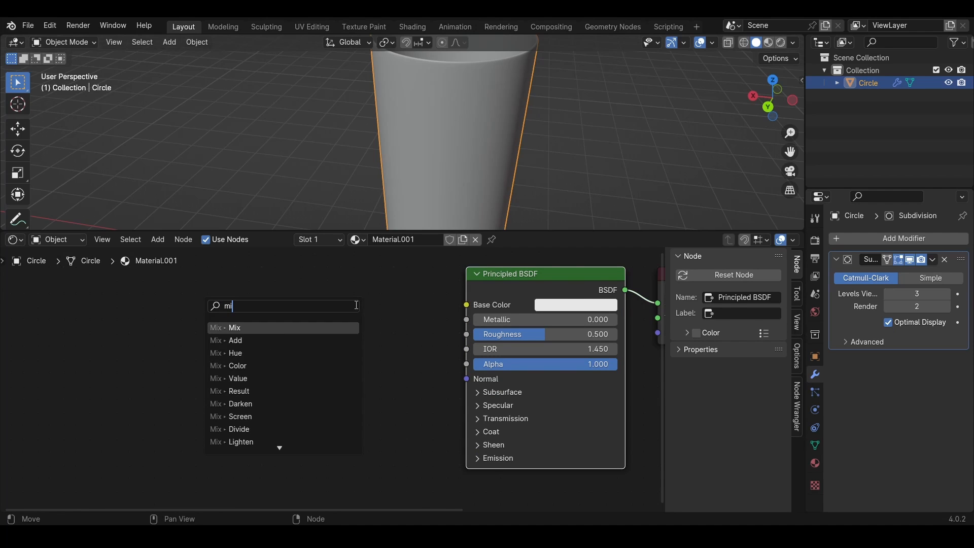
text(x color)
key(Return)
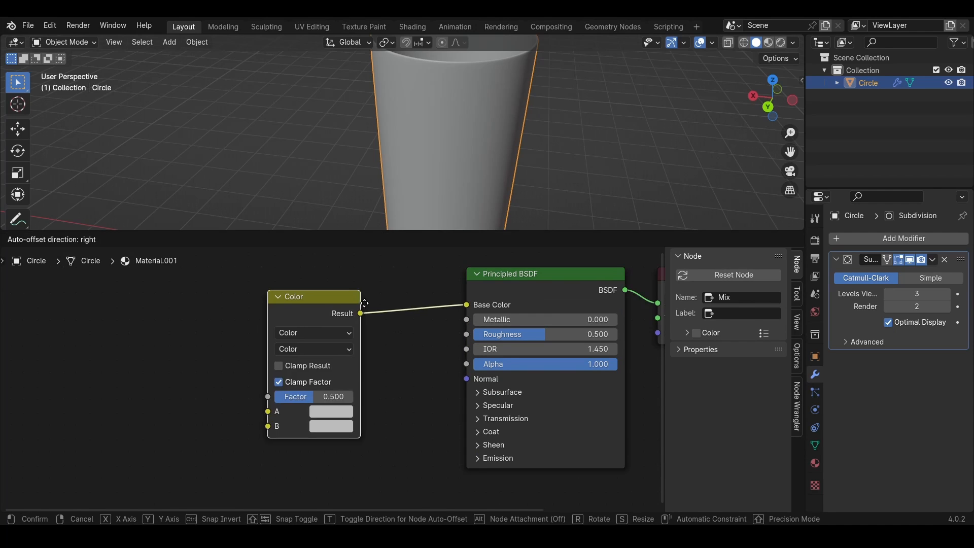
click(333, 294)
Set the mix node's blending mode to Lighten and make both its A and B colors white
click(287, 335)
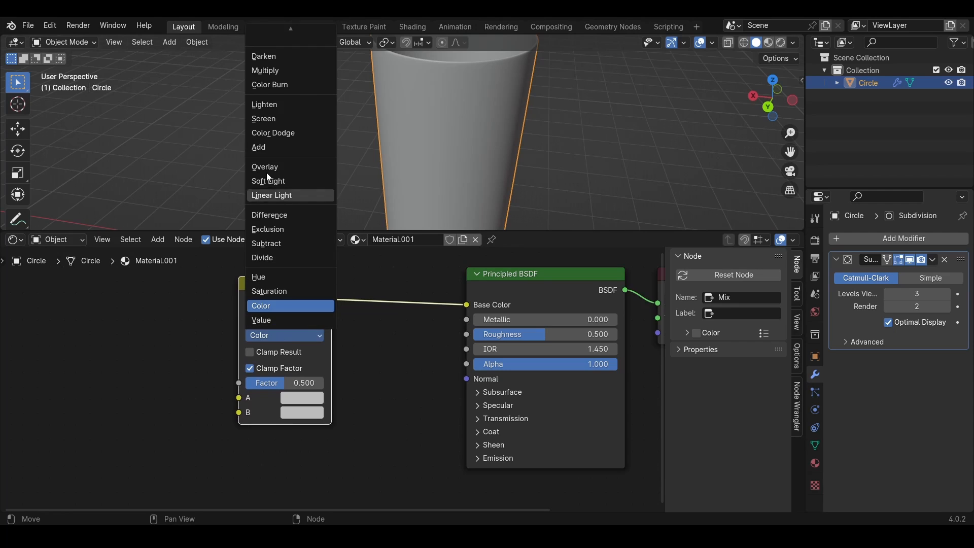
click(283, 102)
click(300, 398)
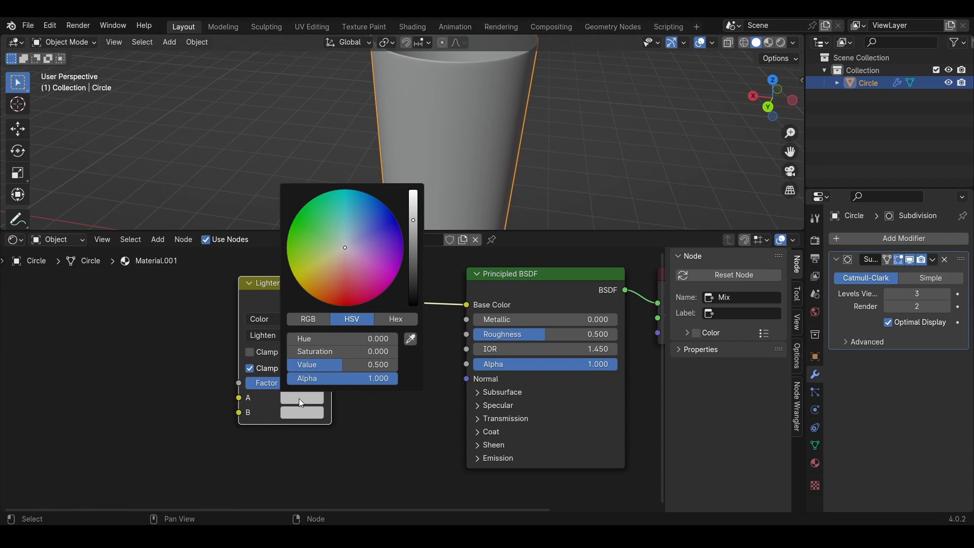
drag(415, 219, 412, 193)
click(294, 416)
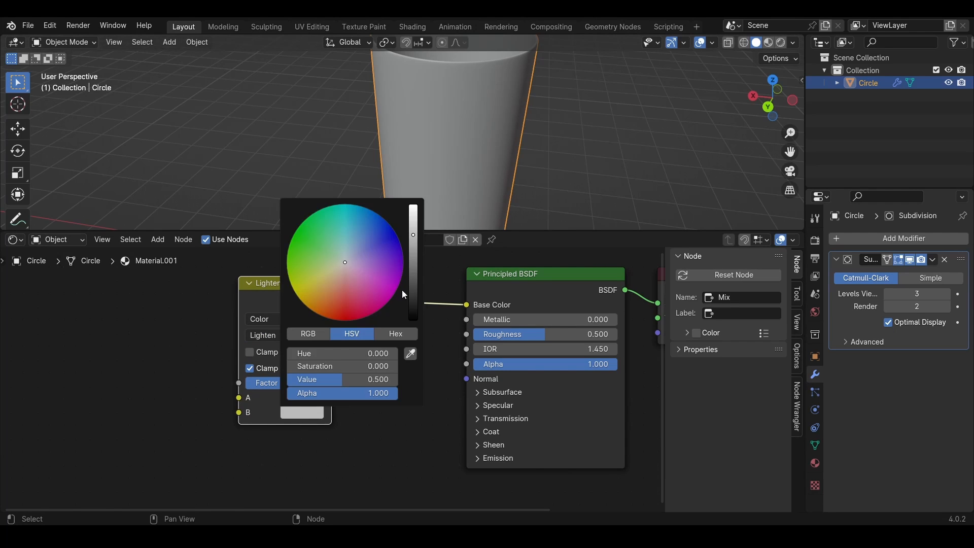
drag(412, 234, 403, 202)
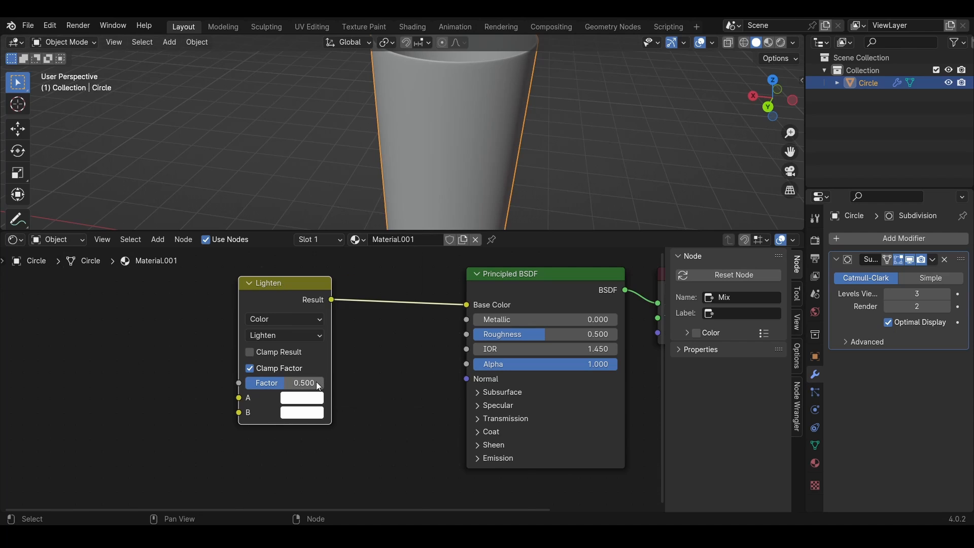
Expand the Principled BSDF's Transmission settings and set its Roughness to 0
middle_drag(486, 343, 376, 307)
click(369, 383)
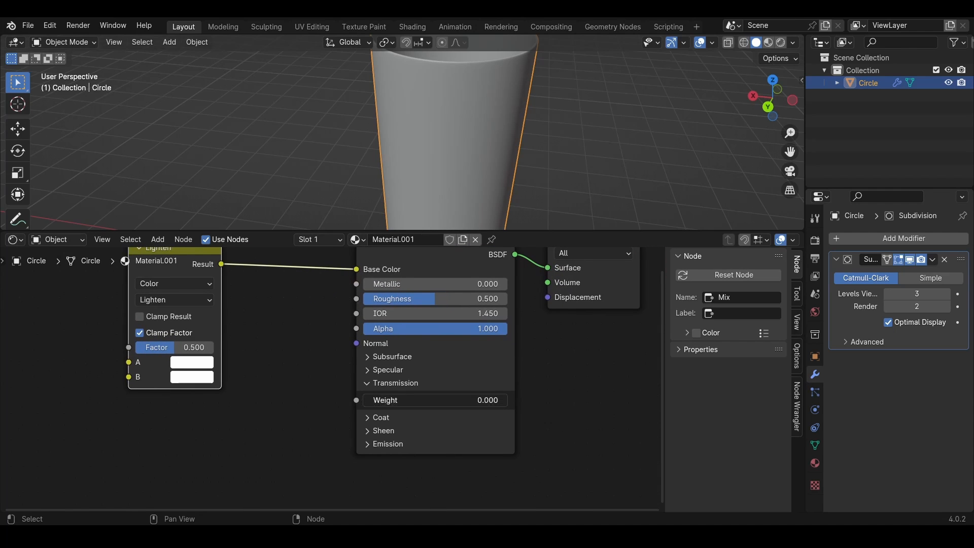
drag(428, 301, 363, 300)
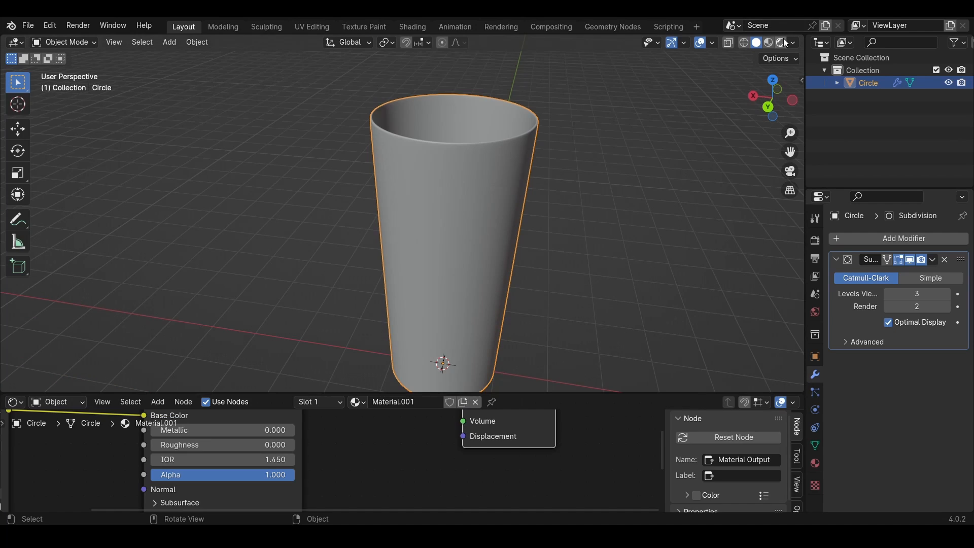
shift+middle_drag(491, 299, 468, 275)
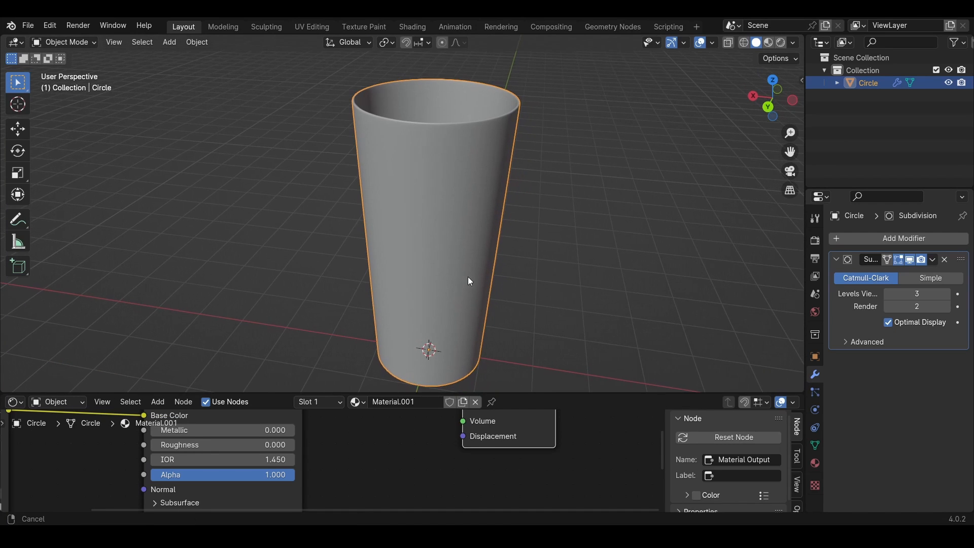
Show the scene in rendered viewport shading, using the Cycles render engine with GPU Compute as the device
click(781, 44)
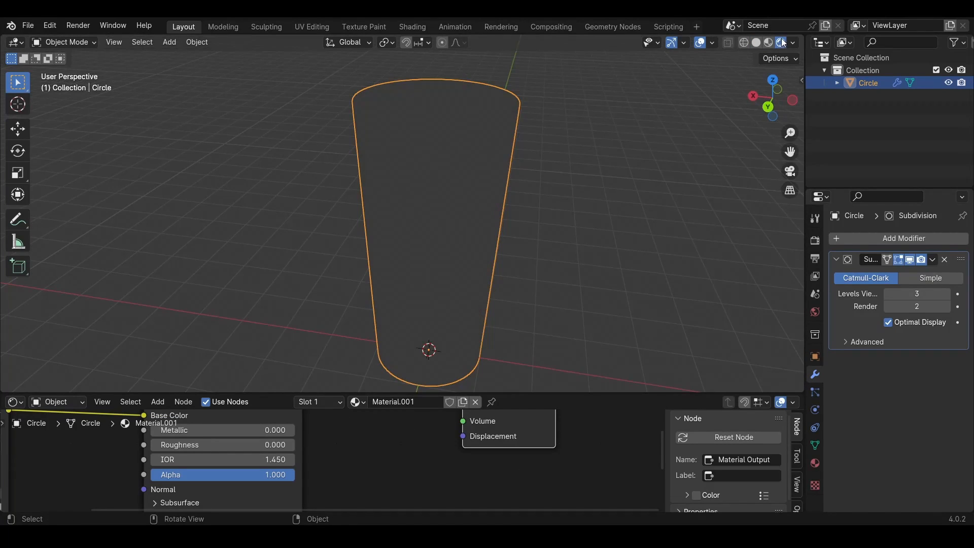
click(814, 240)
click(903, 239)
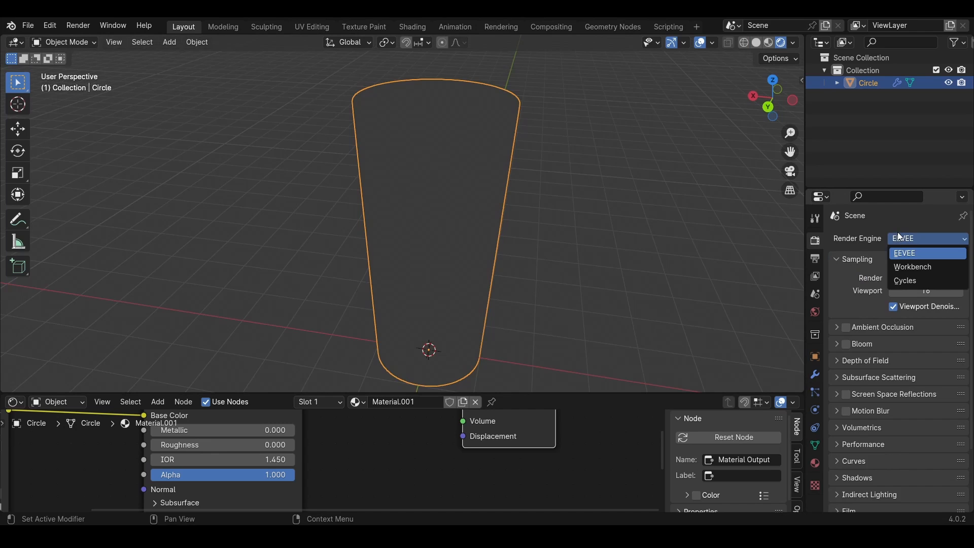
click(903, 284)
click(909, 269)
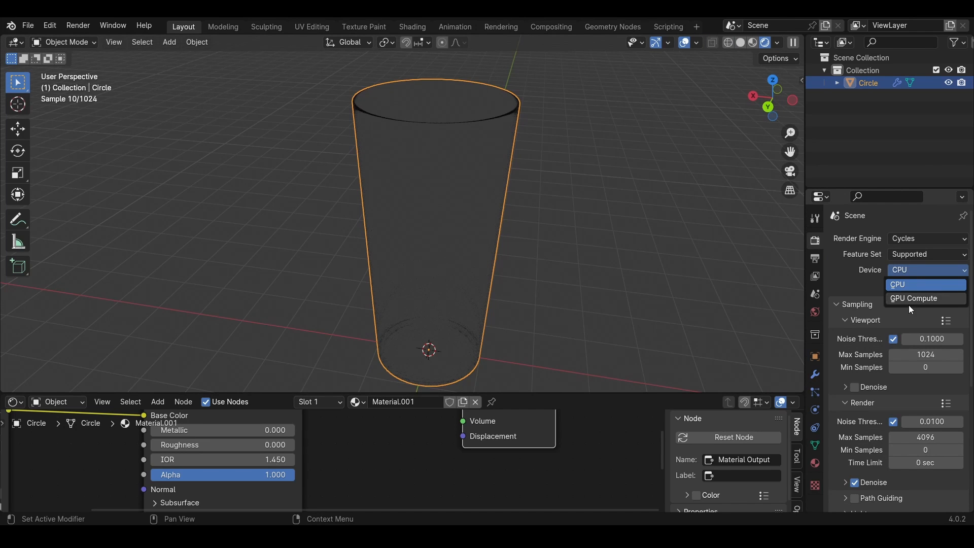
click(909, 301)
Set the viewport sampling noise threshold to 1 and its maximum samples to 100
scroll(867, 339, down, 3)
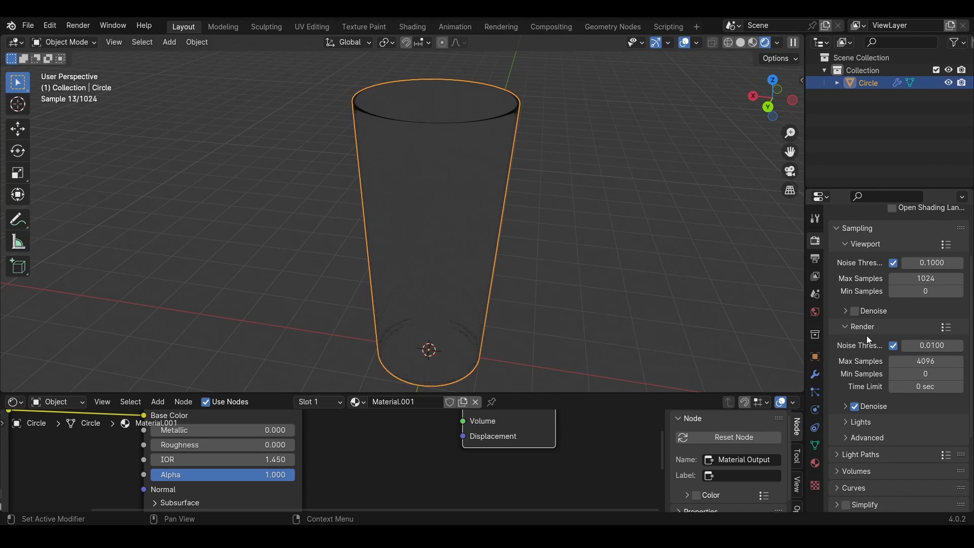
click(932, 263)
text(1)
key(Return)
click(911, 278)
text(100)
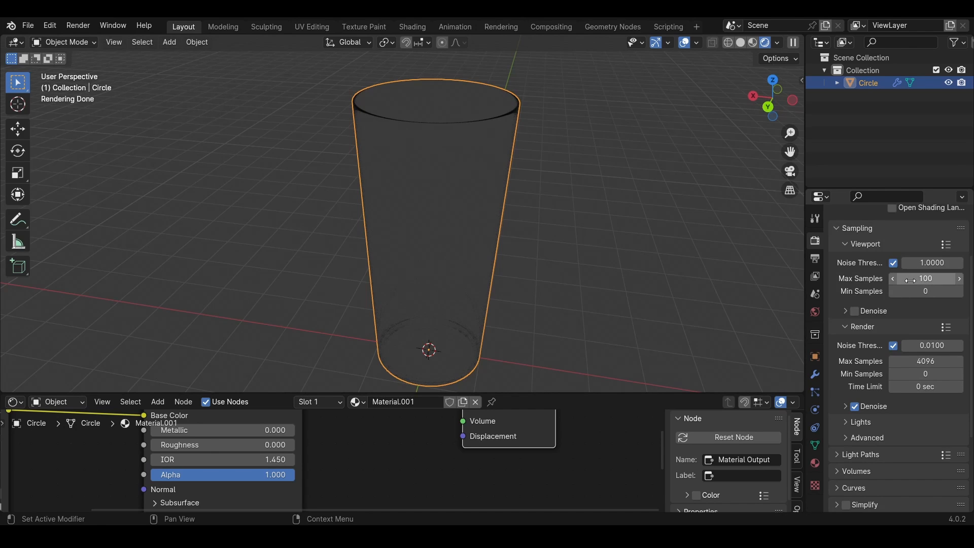
click(855, 311)
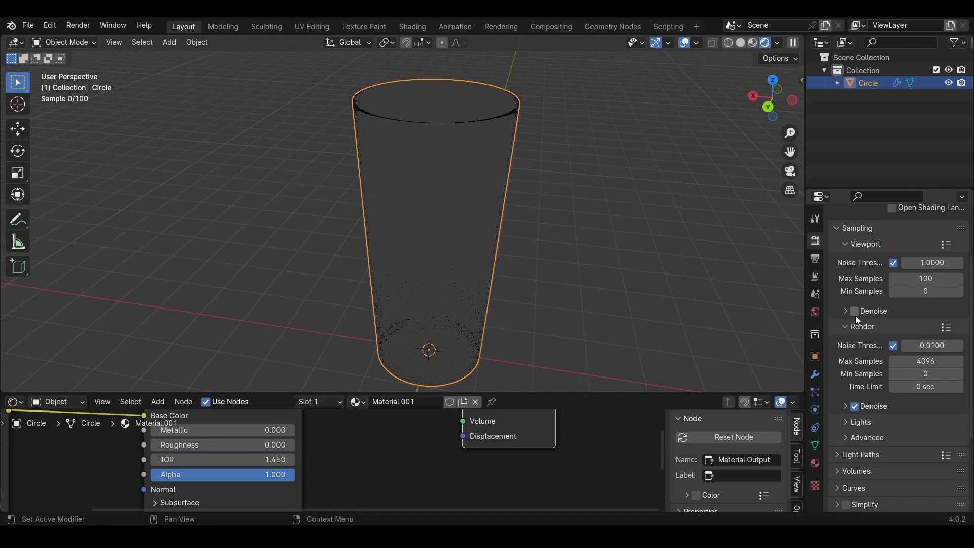
Add a plane beneath the cup and enlarge it well beyond the cup's base as a ground surface
middle_drag(450, 252, 440, 287)
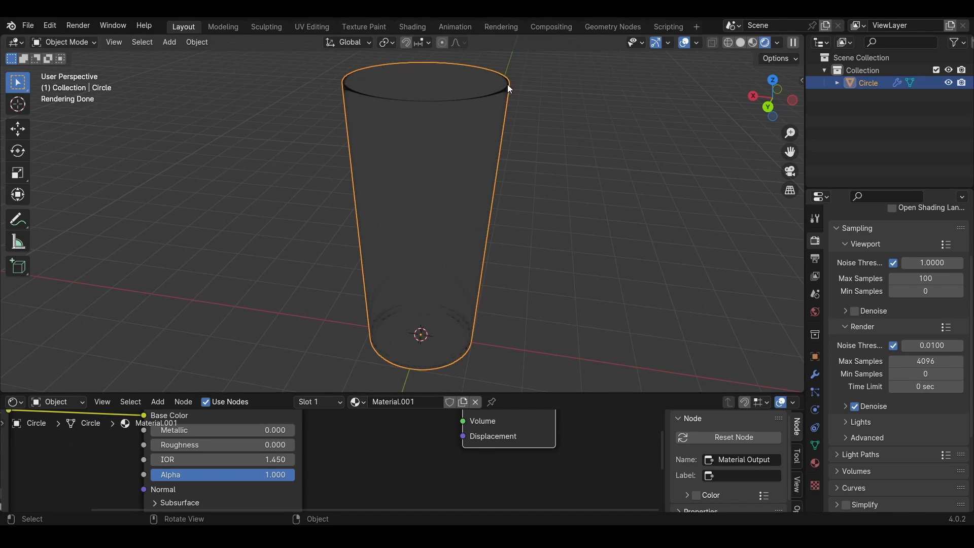
key(shift+a)
mouse_move(381, 284)
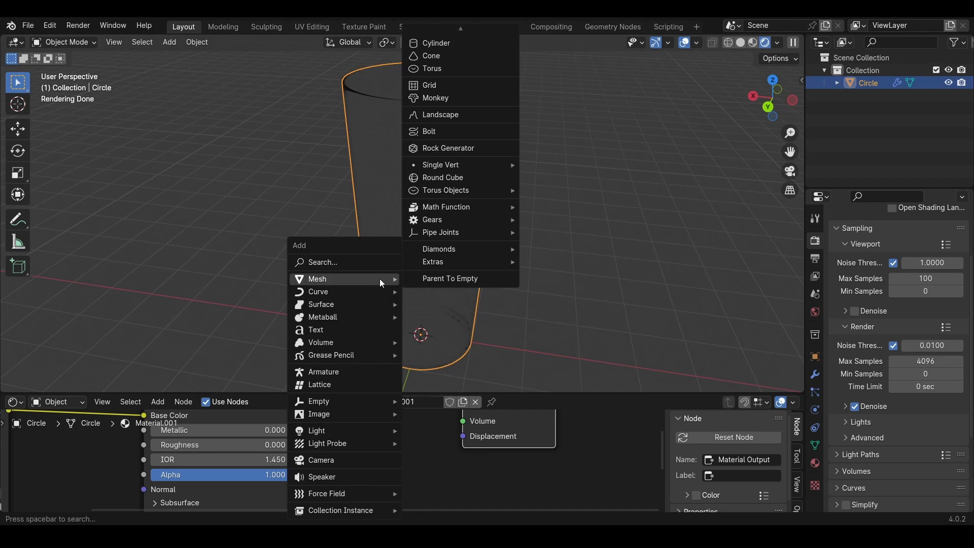
click(446, 33)
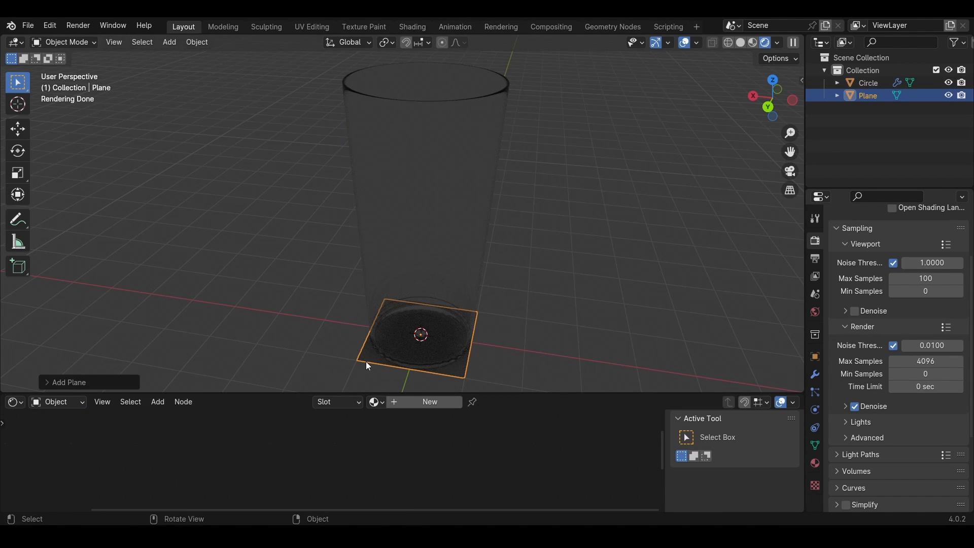
click(108, 382)
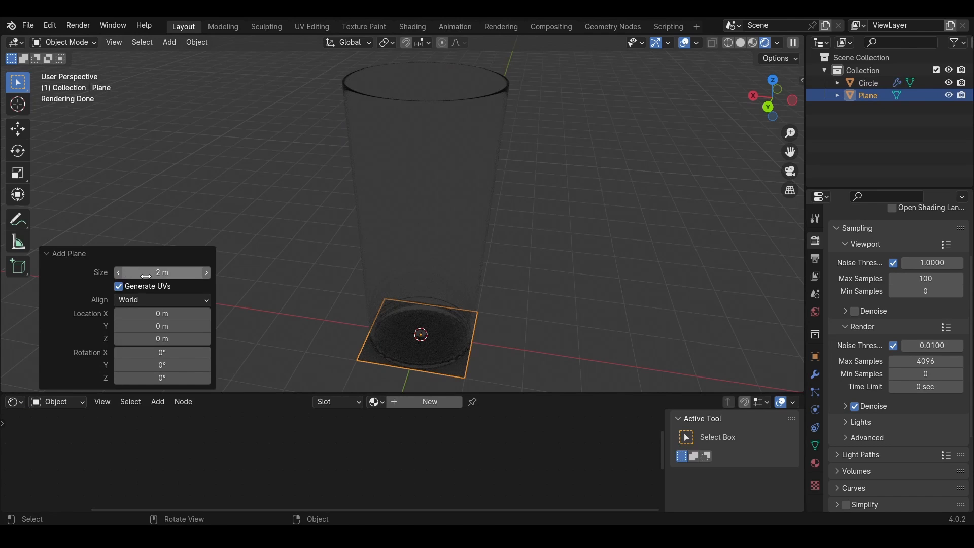
click(448, 325)
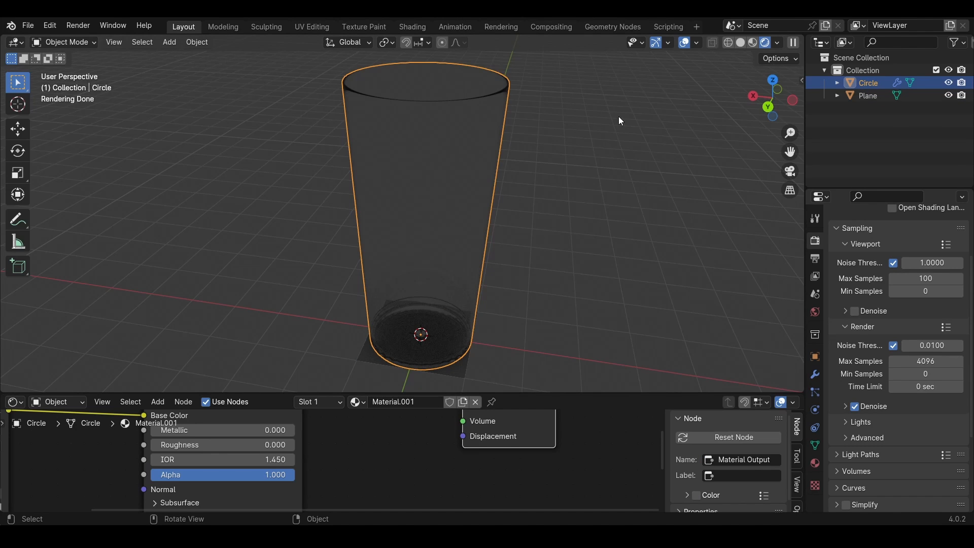
scroll(617, 161, down, 7)
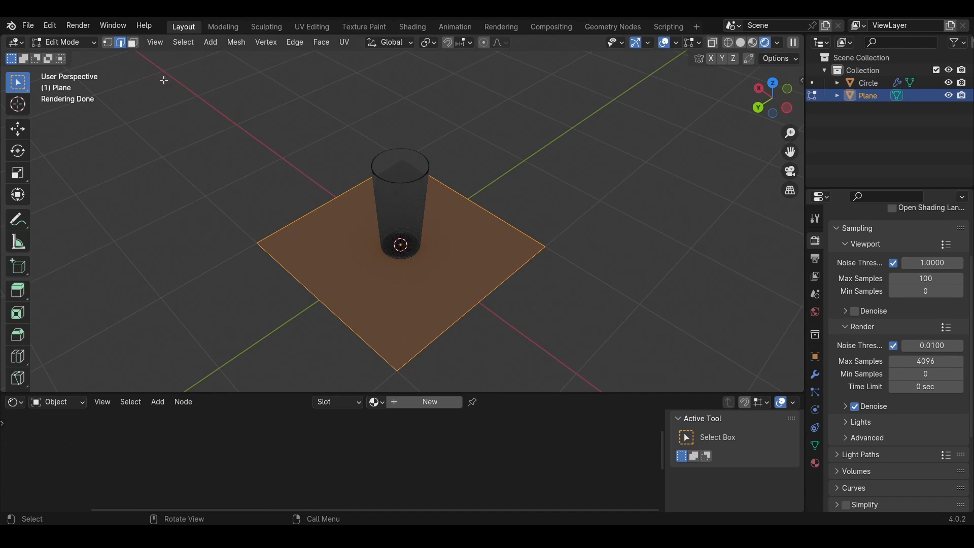
In Edit Mode, select the plane's edge behind the cup and move it about -1.1 m along Y
key(1)
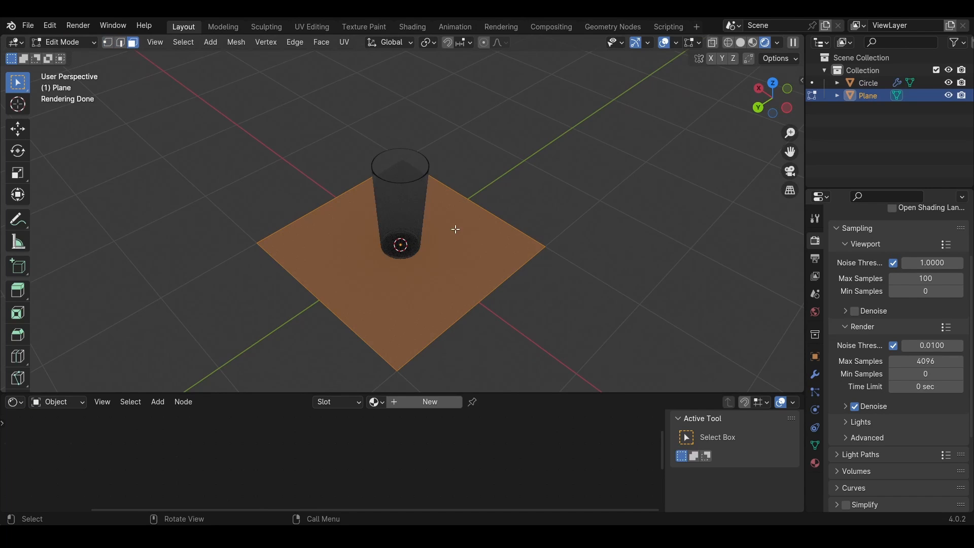
click(483, 217)
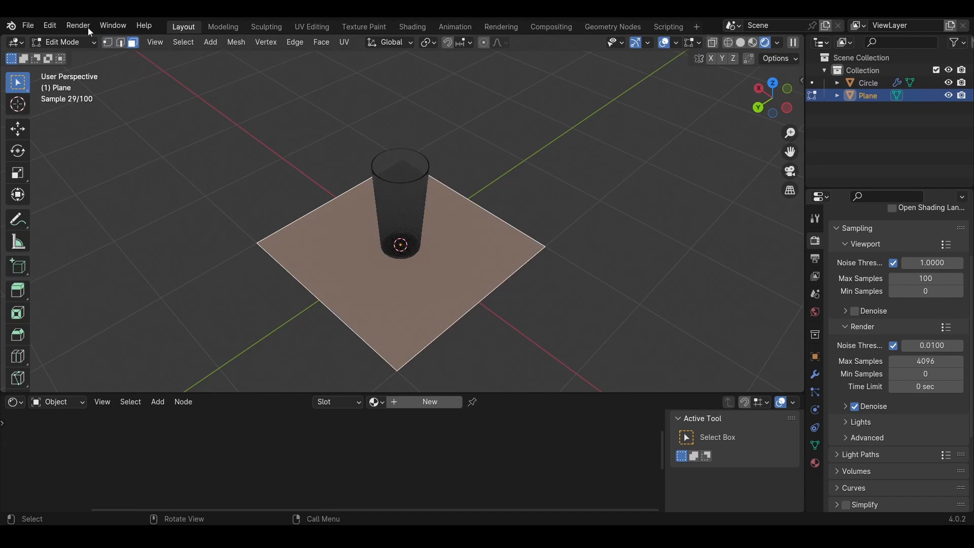
click(121, 43)
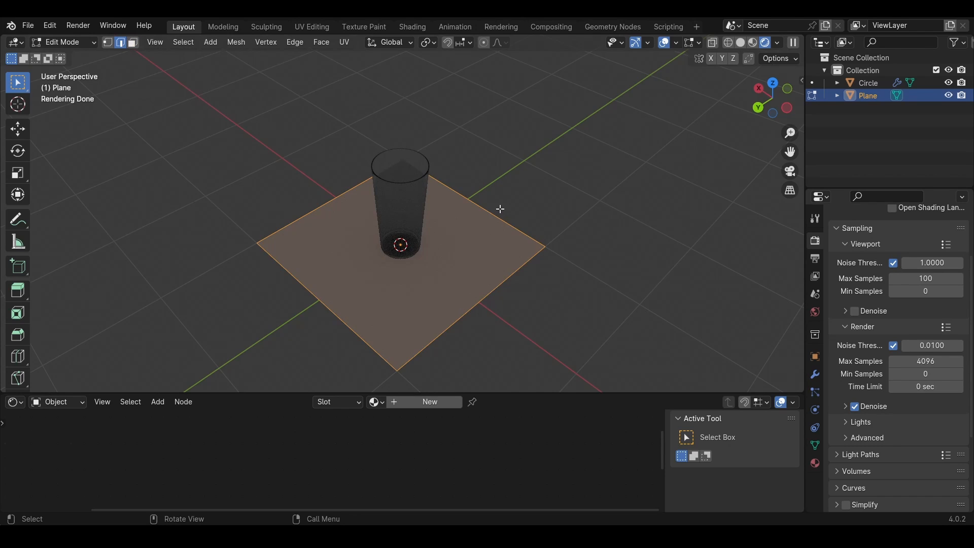
click(492, 215)
shift+middle_drag(440, 212, 408, 232)
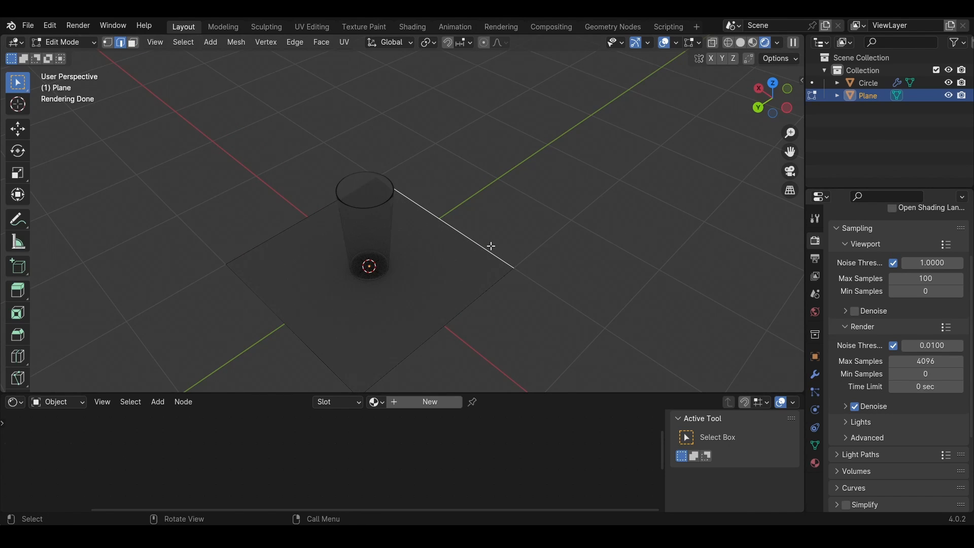
key(g)
key(y)
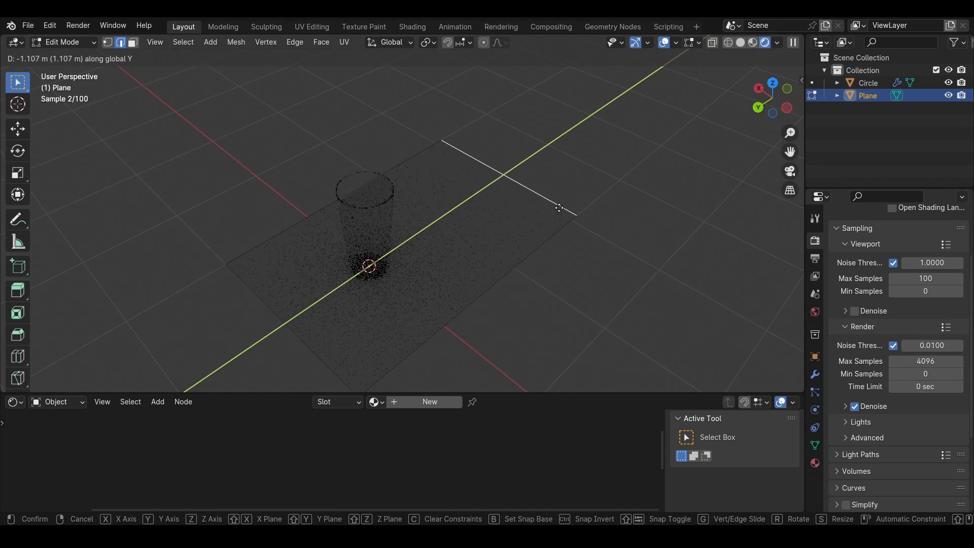
click(560, 208)
Extrude the rear edge straight up along Z into a back wall and raise its top about another 0.33 m
key(e)
key(z)
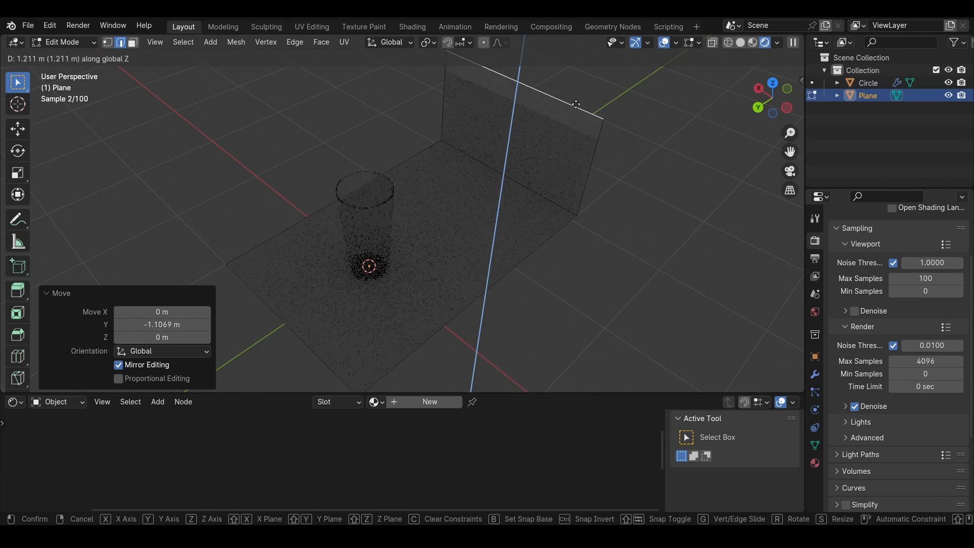
click(574, 48)
scroll(491, 169, down, 2)
shift+middle_drag(508, 163, 470, 223)
key(g)
key(z)
click(488, 193)
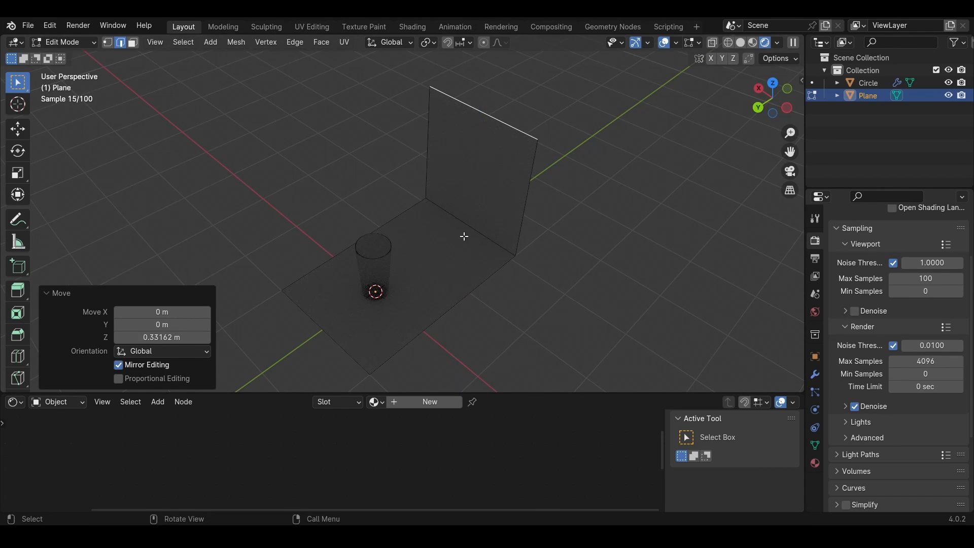
Bevel the edge between floor and back wall about 1.43 m wide with 14 segments, and return to Object Mode
click(442, 200)
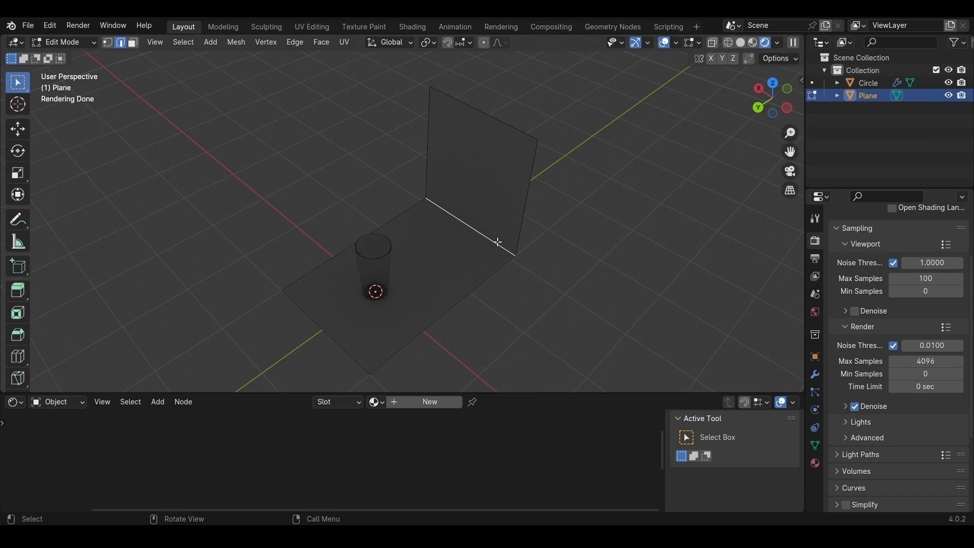
key(ctrl+b)
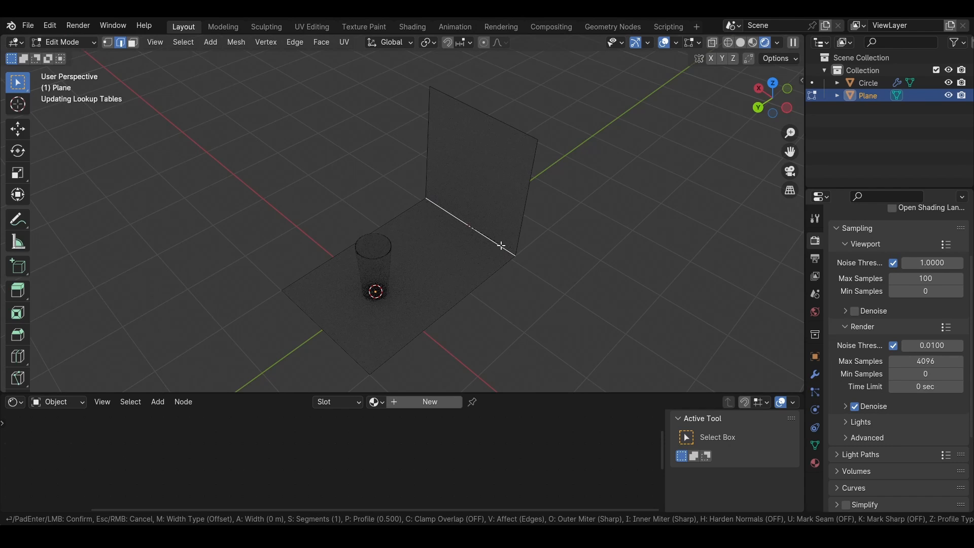
scroll(566, 267, up, 13)
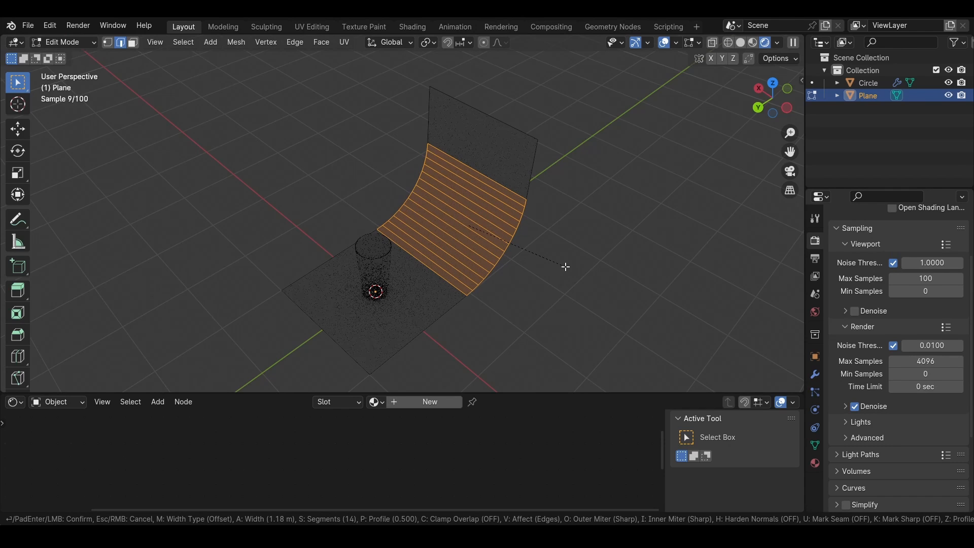
click(578, 269)
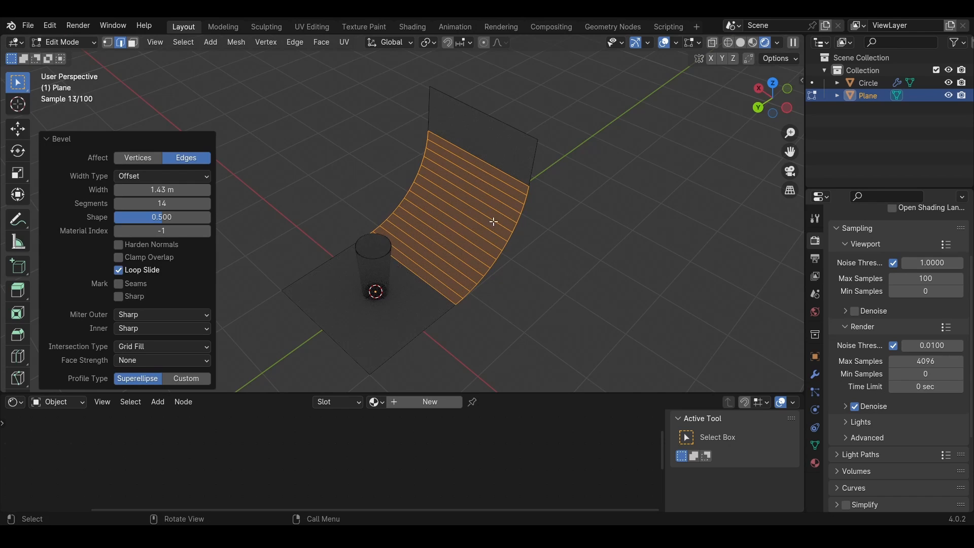
key(Tab)
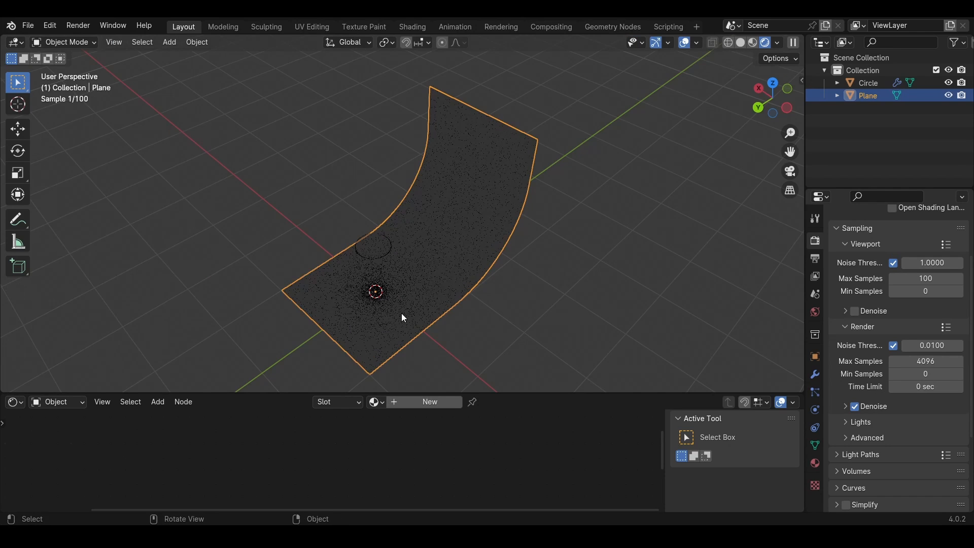
Widen the curved backdrop by scaling it about 2.4 times along the X axis
middle_drag(401, 313, 434, 289)
key(s)
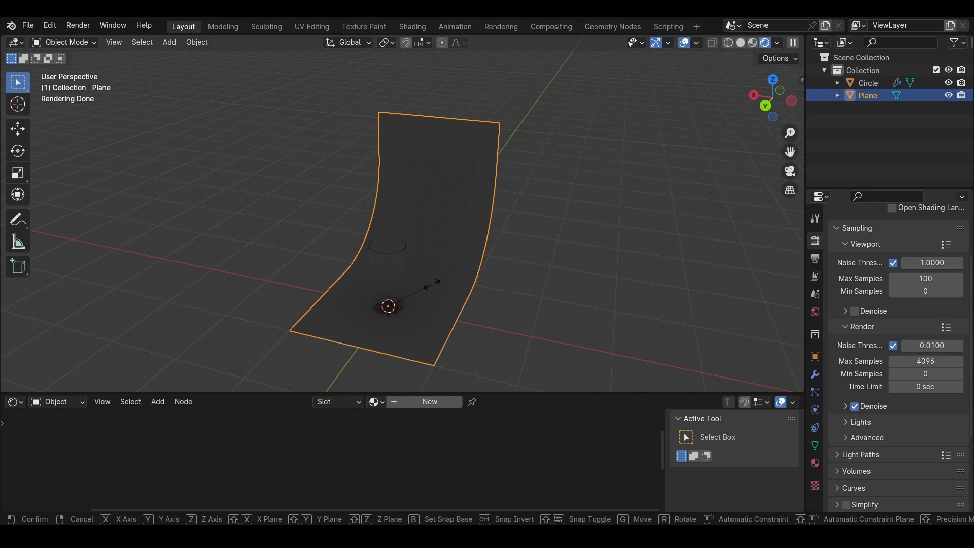
key(x)
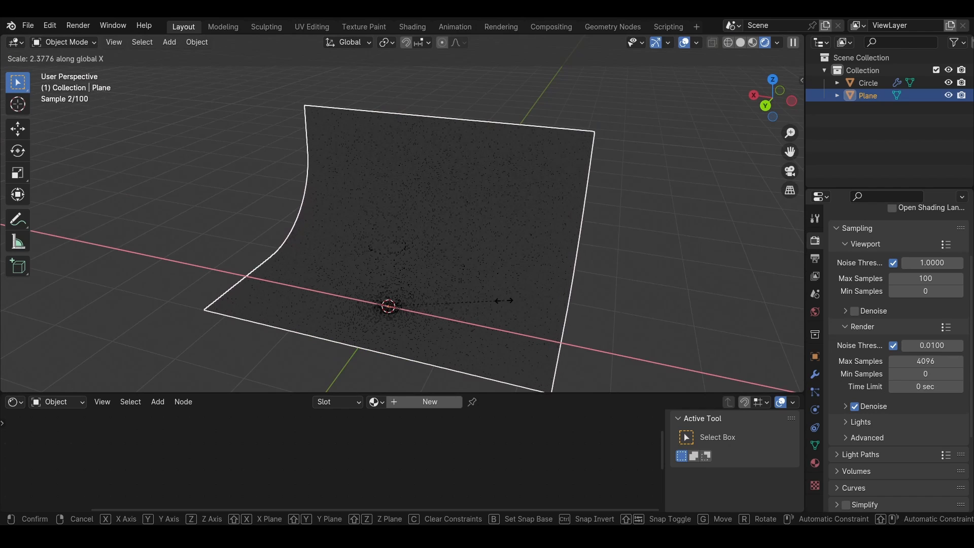
click(502, 298)
Move the backdrop floor's front edge outward along Y to lengthen the floor in front of the cup
middle_drag(462, 319, 378, 275)
key(Tab)
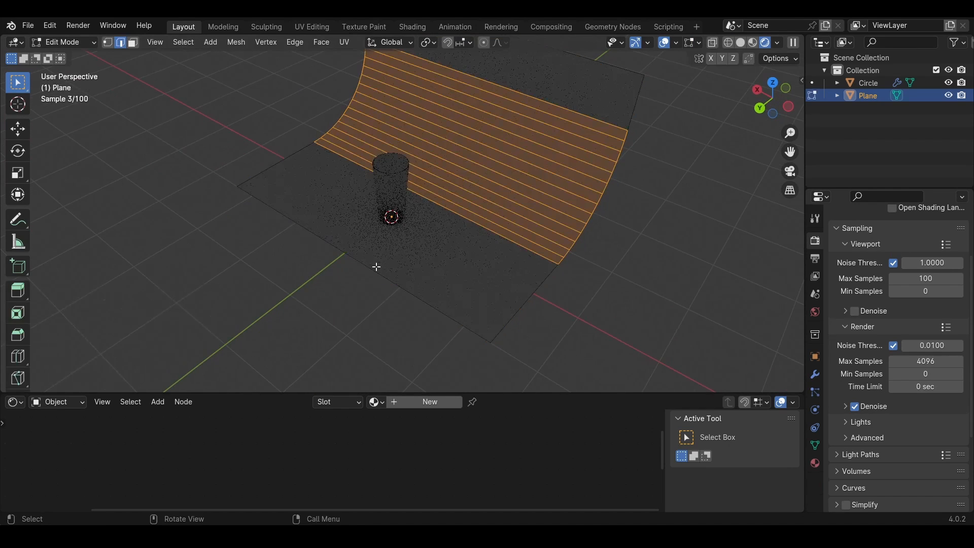
click(352, 253)
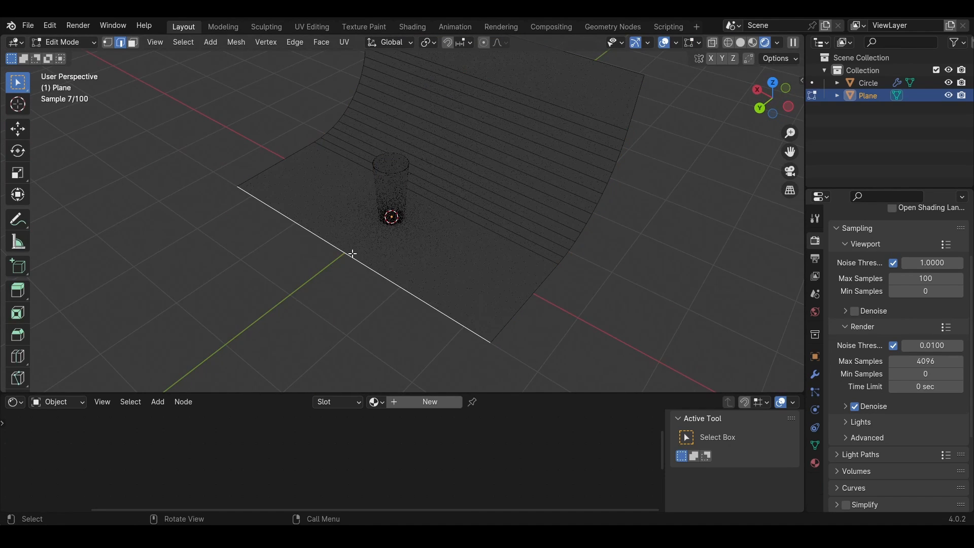
key(g)
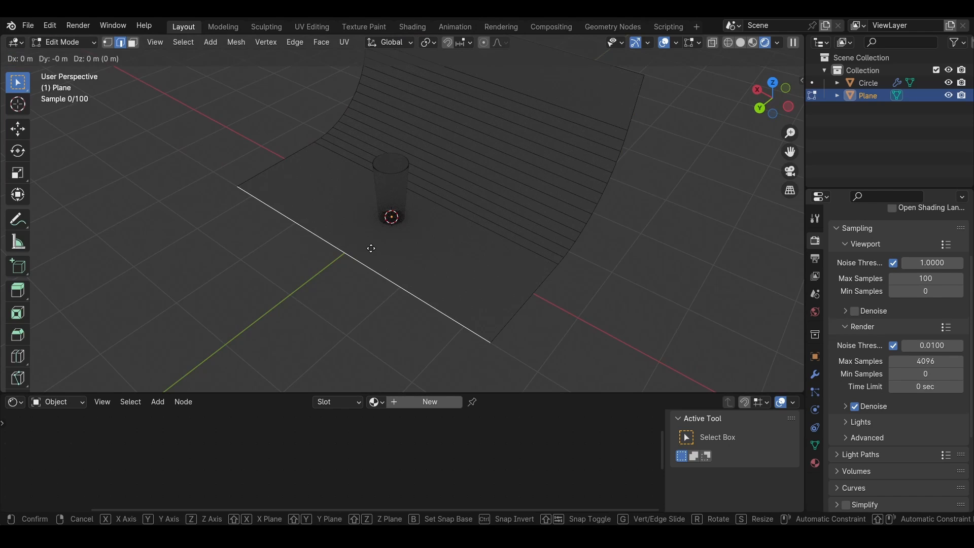
key(y)
click(272, 321)
Raise the back wall's top edge about 1.2 m along Z and return to Object Mode
middle_drag(272, 321, 284, 296)
click(464, 96)
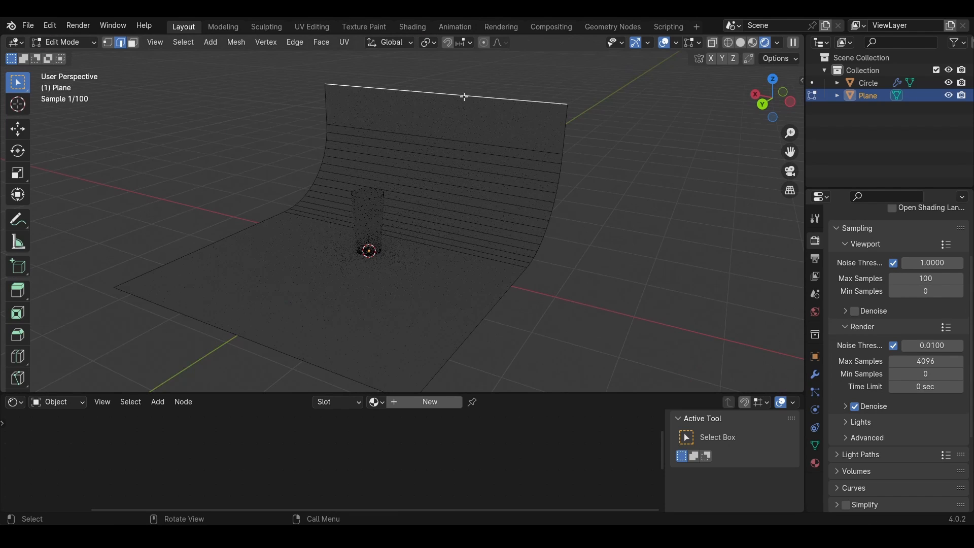
key(g)
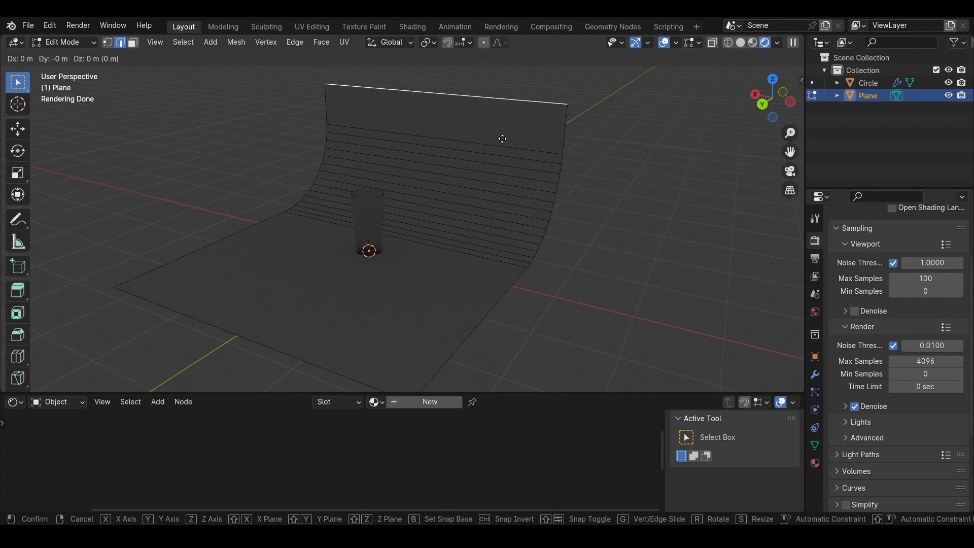
key(z)
click(412, 136)
middle_drag(385, 198, 451, 194)
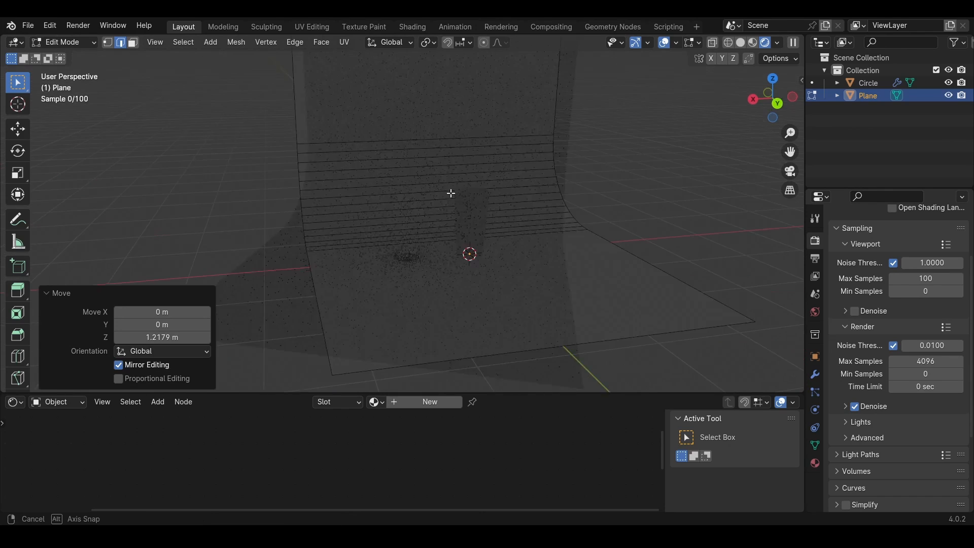
scroll(477, 248, up, 4)
key(Tab)
Add an area light at the cup's base and raise it about 1.98 m along Z above the cup
scroll(483, 264, down, 5)
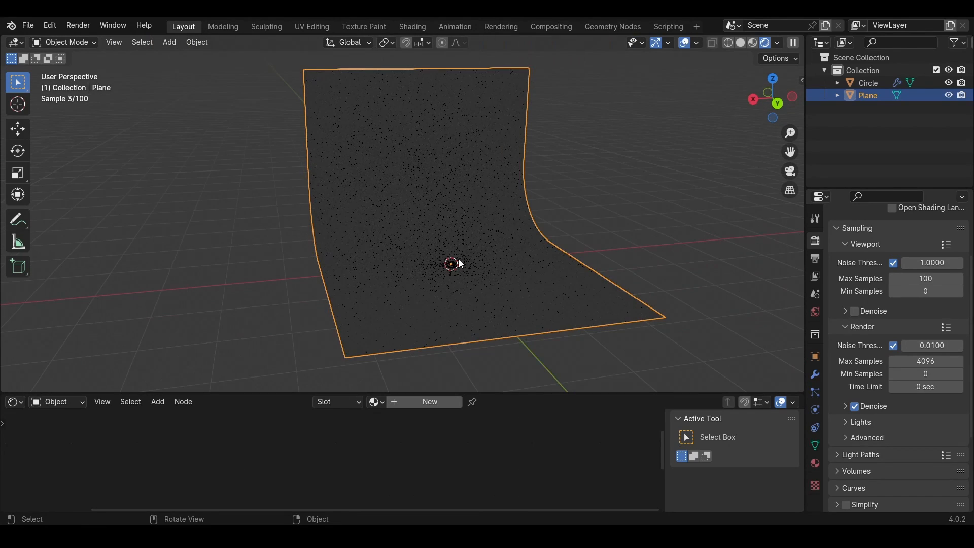
scroll(460, 264, up, 6)
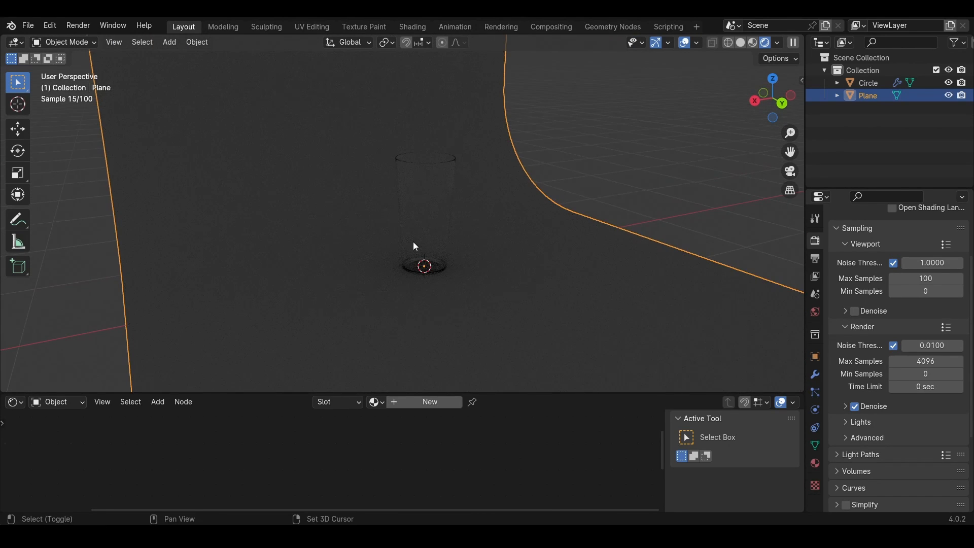
key(shift+a)
mouse_move(387, 370)
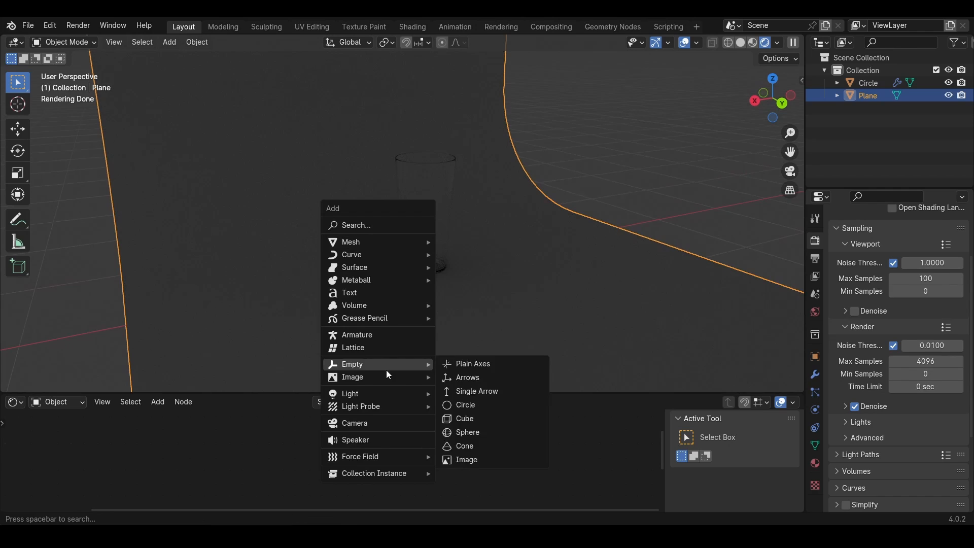
mouse_move(370, 400)
click(473, 430)
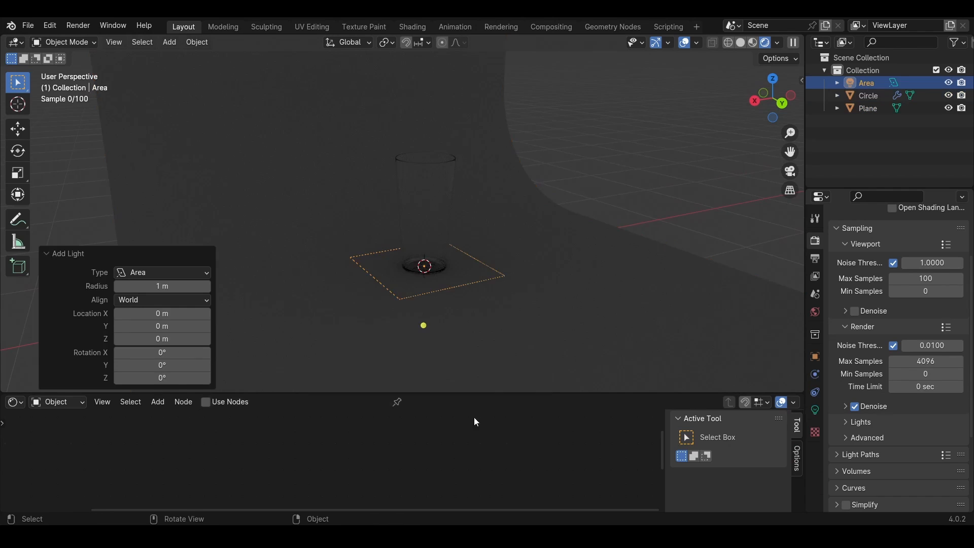
key(g)
key(z)
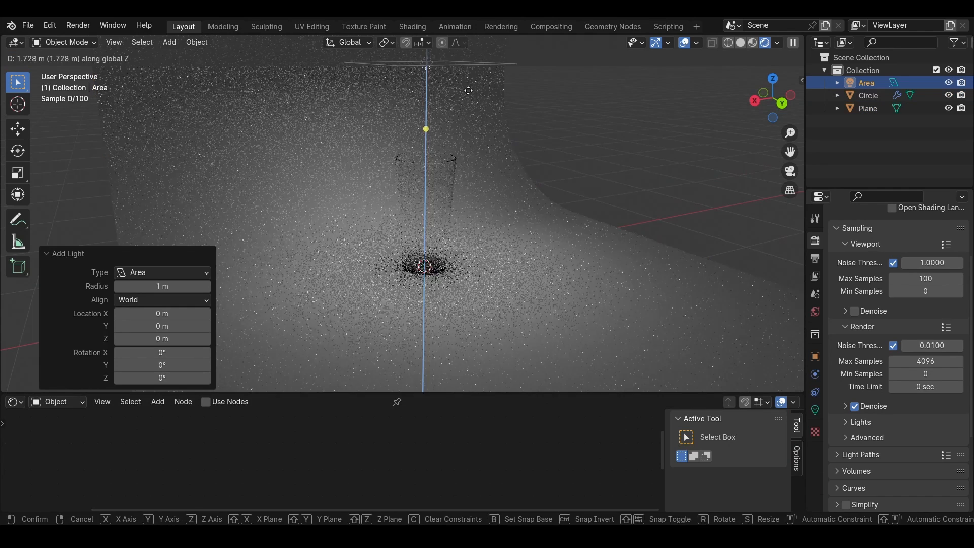
click(464, 60)
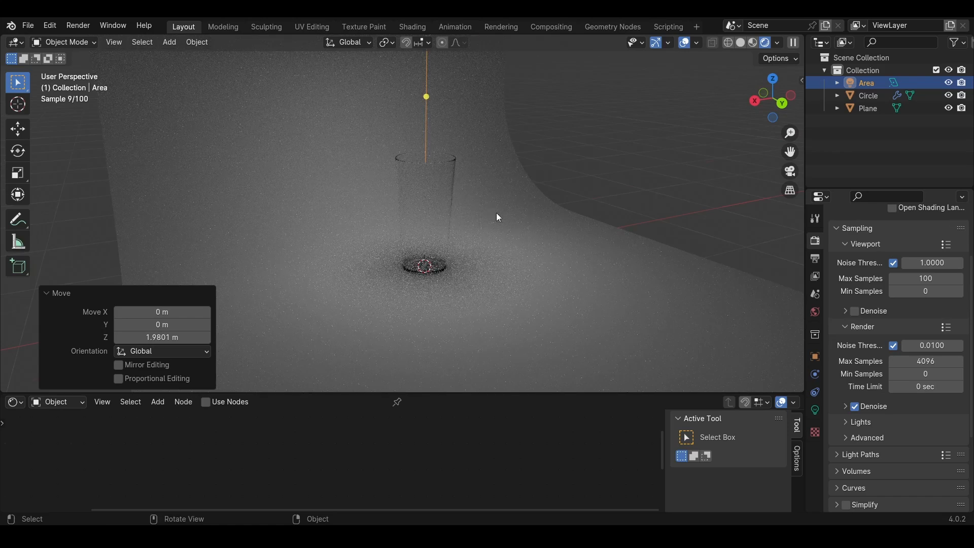
Duplicate the overhead area light in place and rotate the copy -90° about the X axis
middle_drag(497, 213, 453, 209)
scroll(461, 189, down, 1)
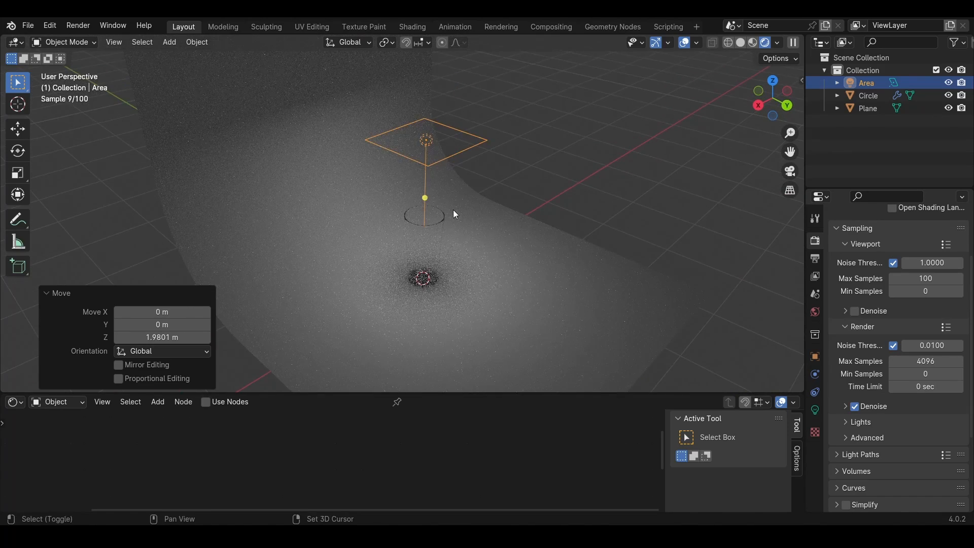
key(shift+d)
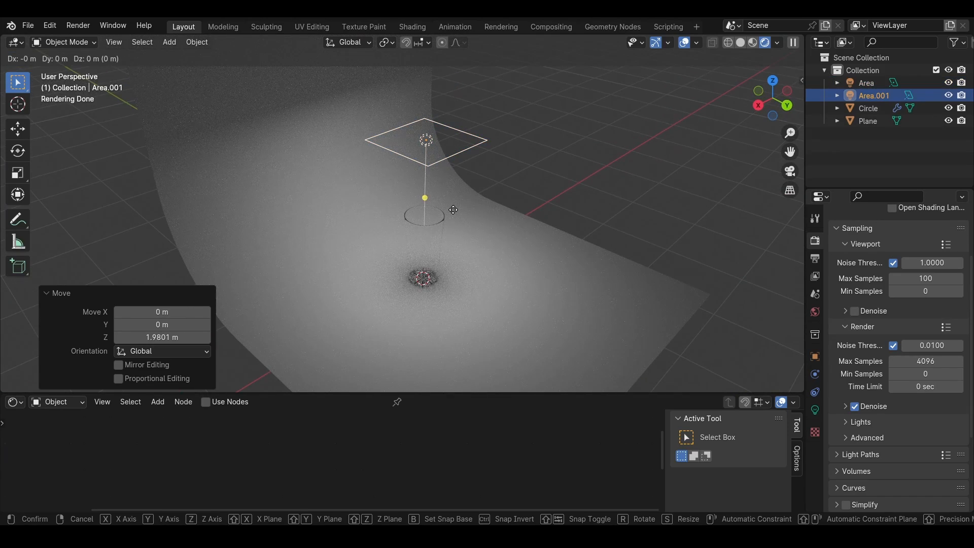
text(r)
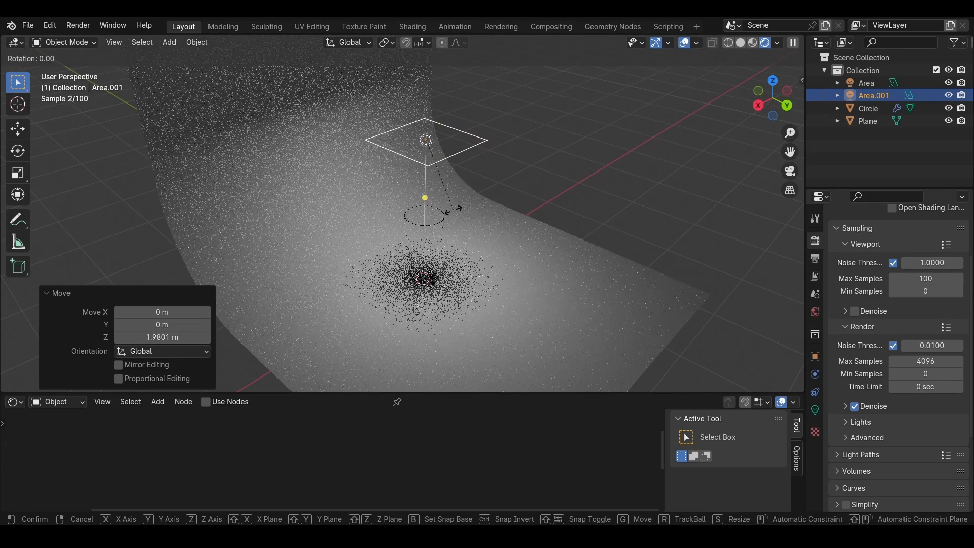
text(x)
text(90)
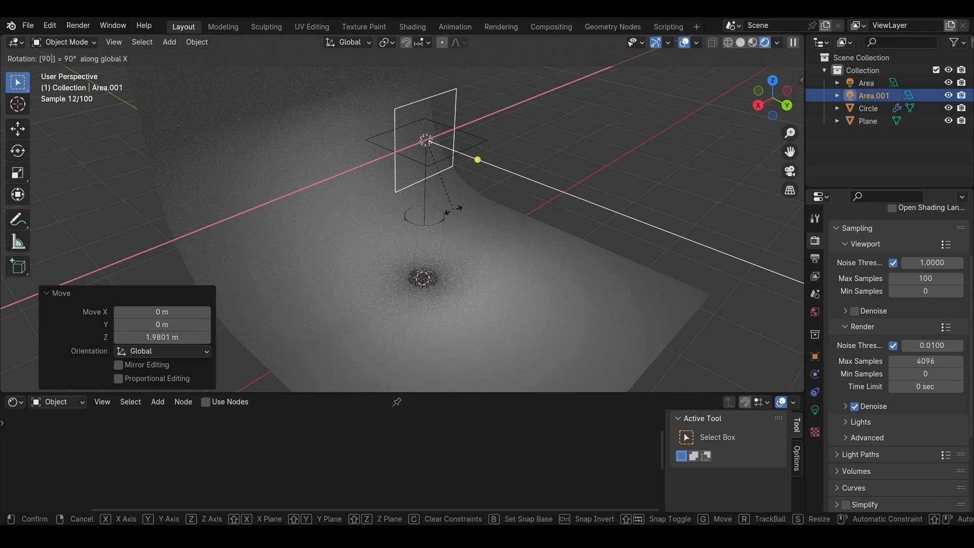
text(-)
key(Return)
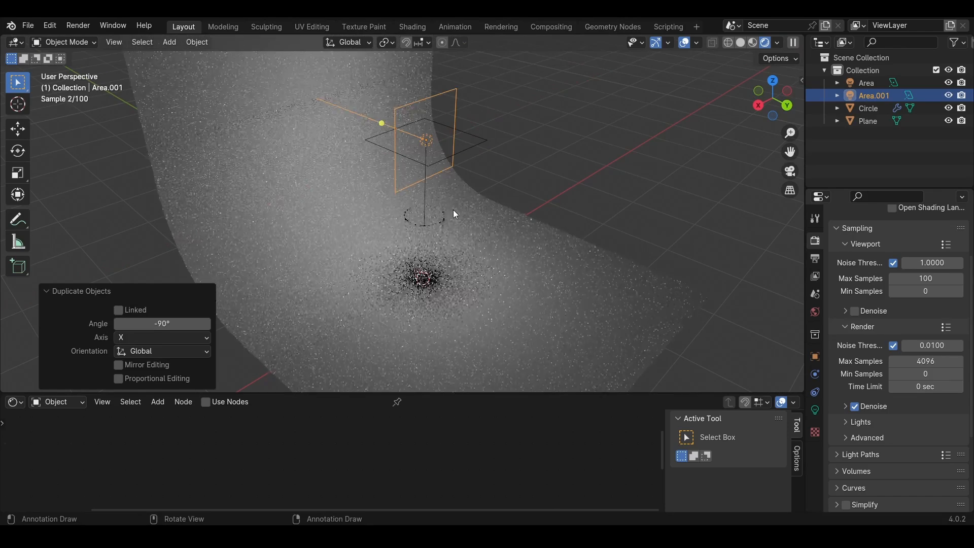
Lower the duplicated area light about 1.35 m along Z and move it along Y to the backdrop floor's front edge
key(g)
key(z)
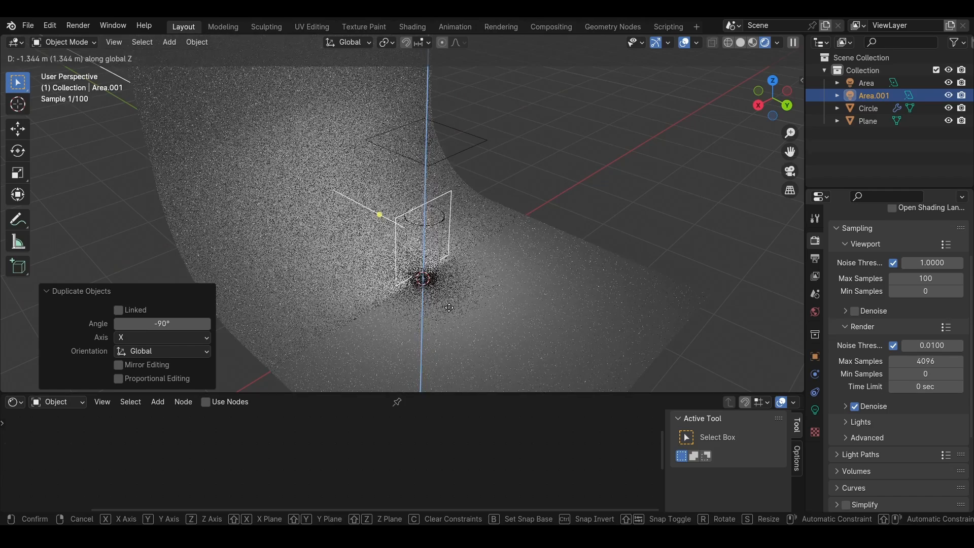
click(452, 313)
key(g)
key(y)
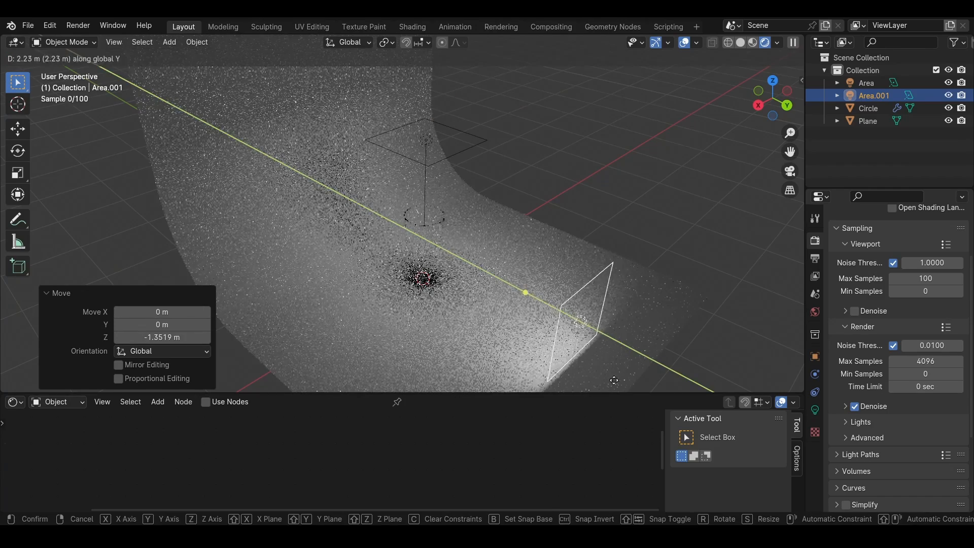
click(650, 382)
click(654, 338)
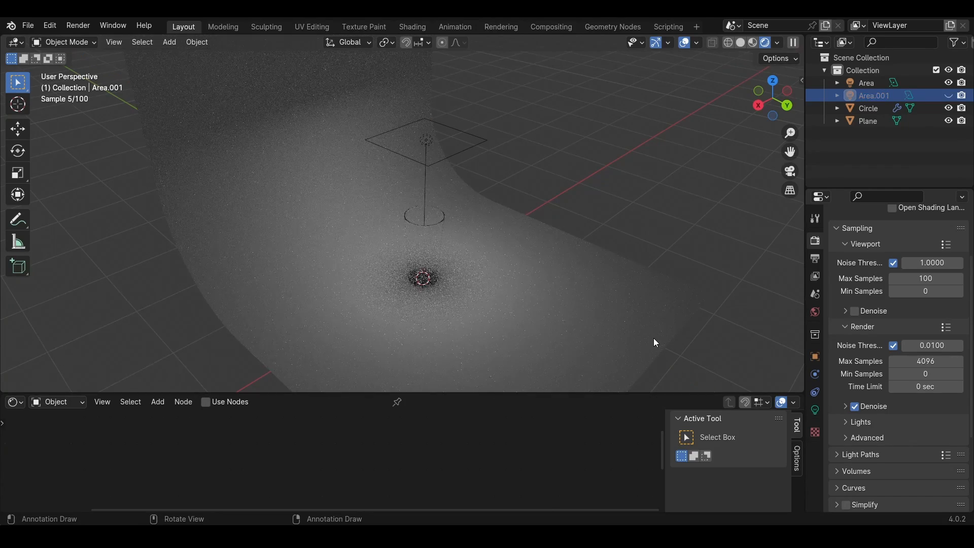
Raise the front area light about 0.24 m along Z and rotate it about 9.55° around X, tilting it toward the cup
key(g)
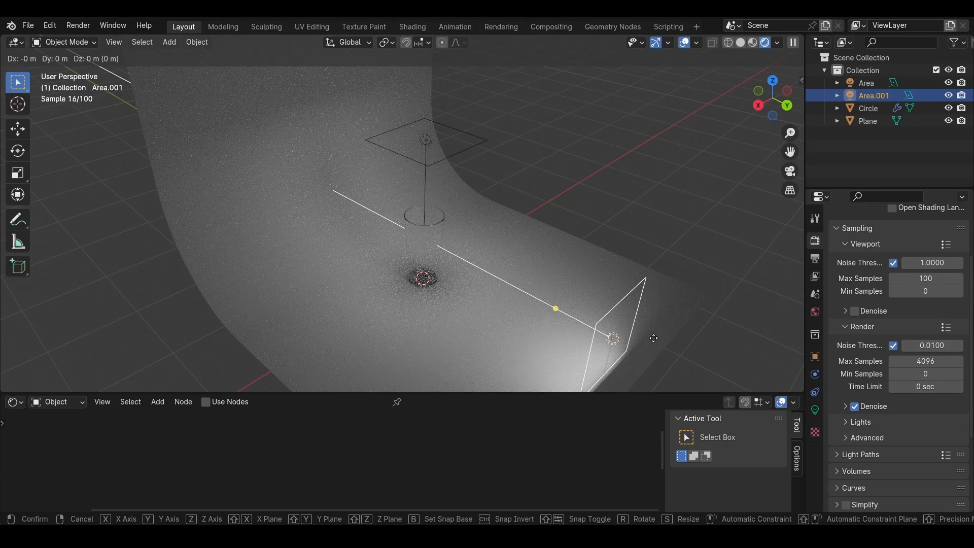
key(z)
click(663, 319)
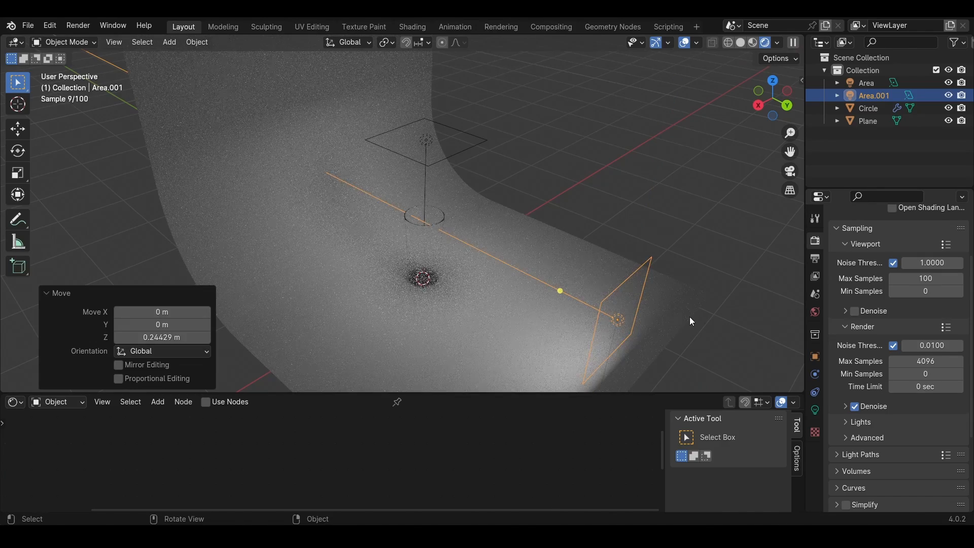
key(r)
key(x)
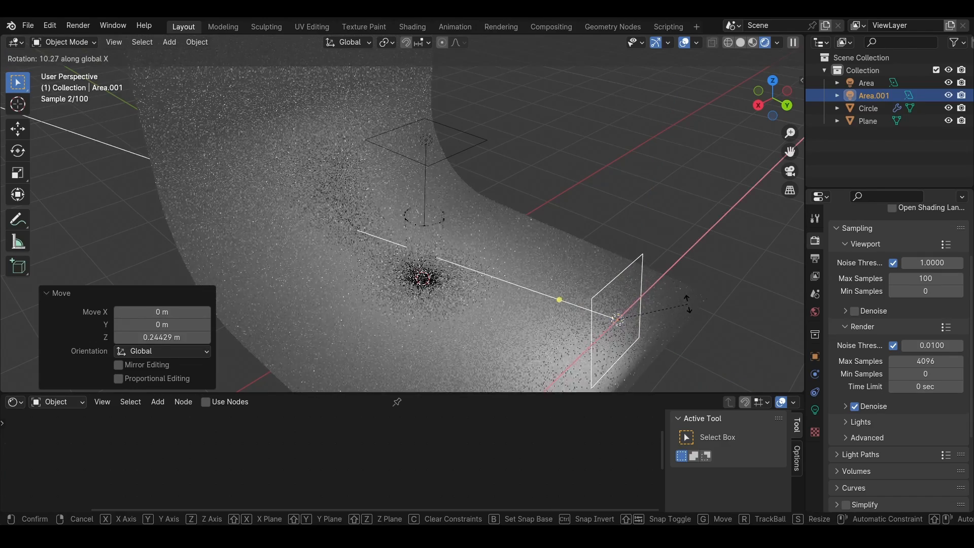
click(689, 310)
Apply Shade Auto Smooth to the curved backdrop at a 30° angle
scroll(426, 246, up, 3)
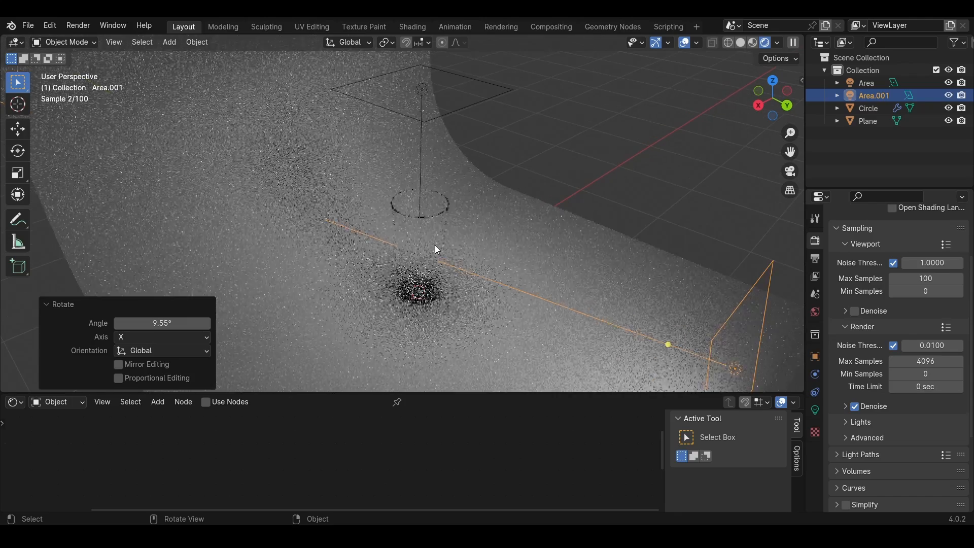
click(274, 213)
right_click(208, 193)
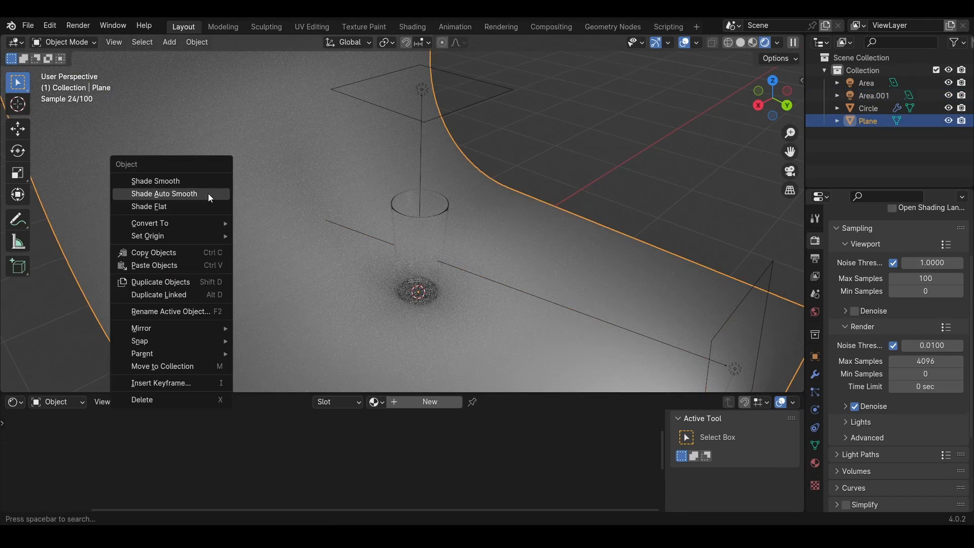
click(208, 193)
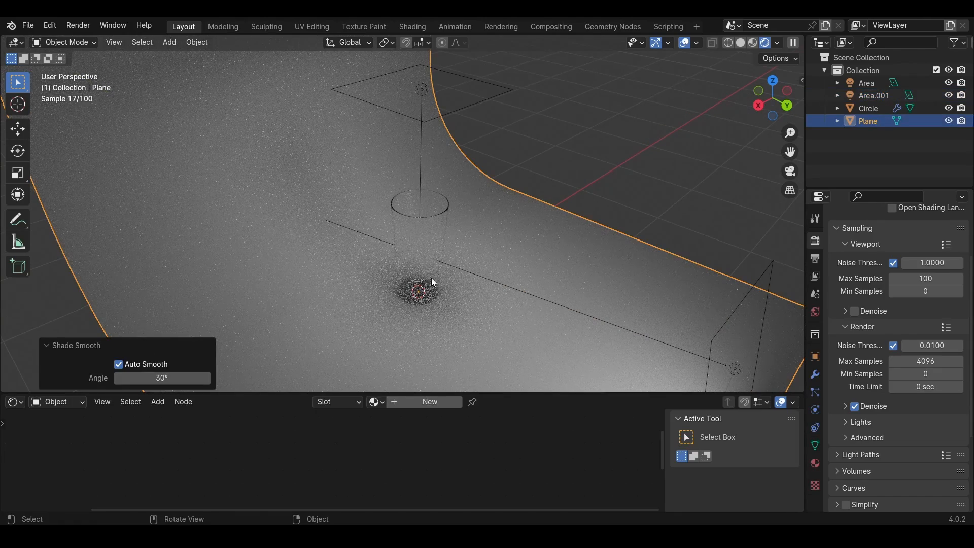
Move the curved backdrop about -0.88 m along the Y axis
key(g)
key(y)
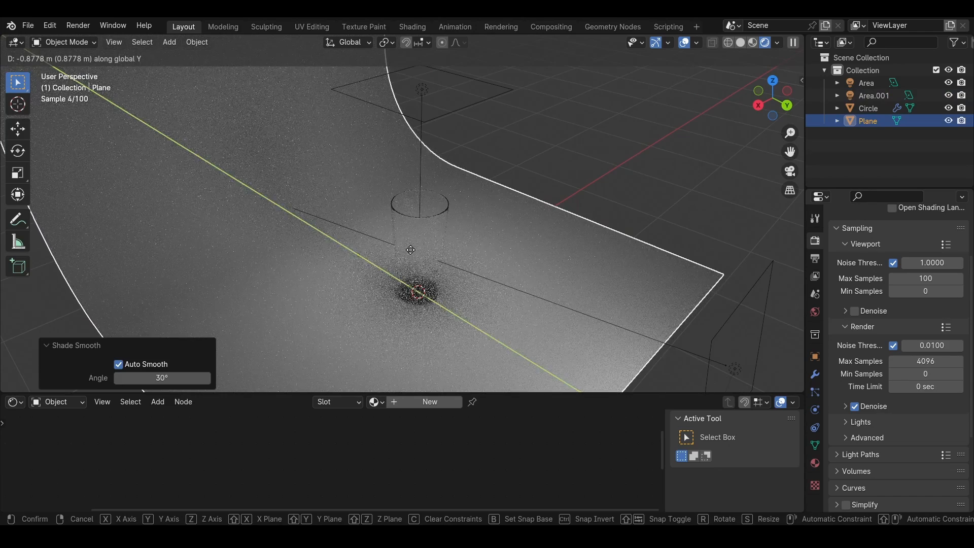
click(563, 282)
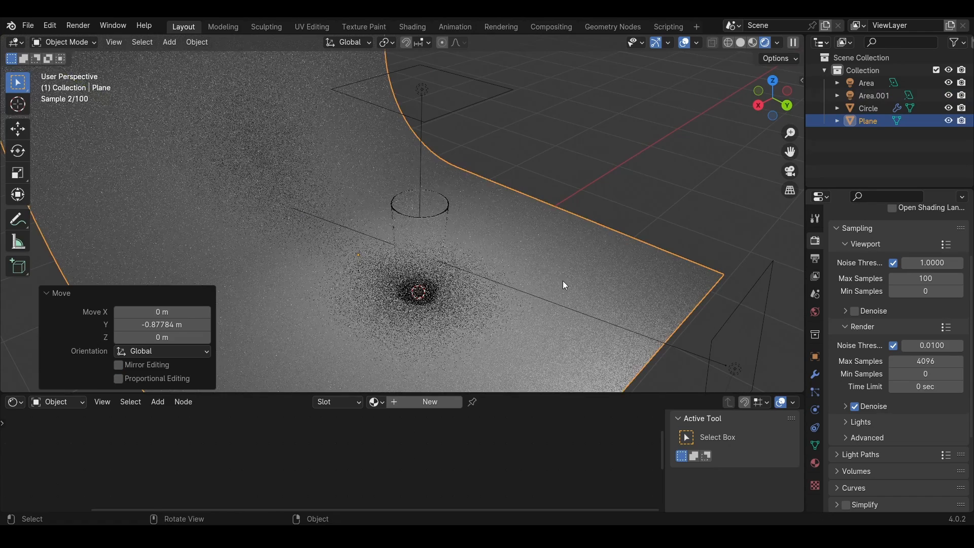
Add a camera aligned to the back orthographic view, place it in front of the cup and look through it
click(788, 106)
key(shift+a)
mouse_move(367, 278)
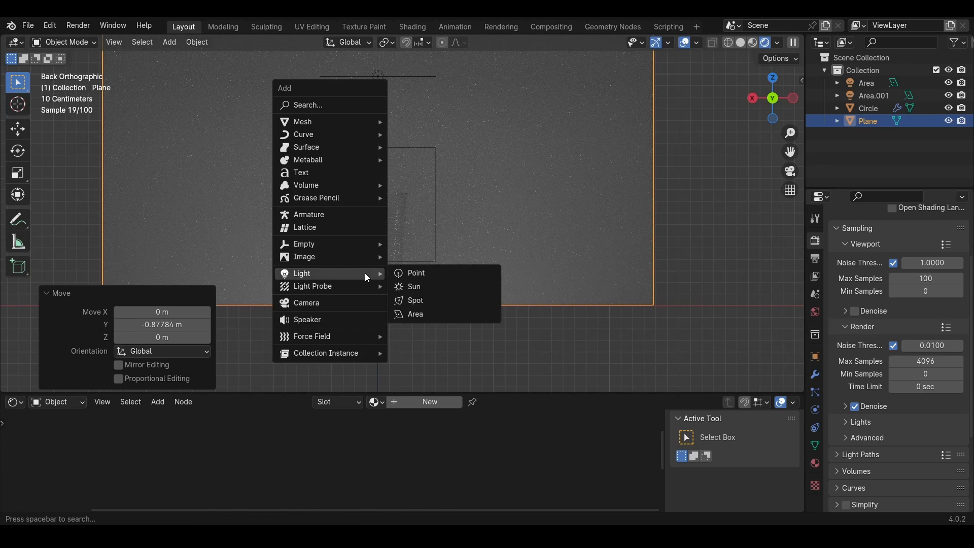
click(316, 303)
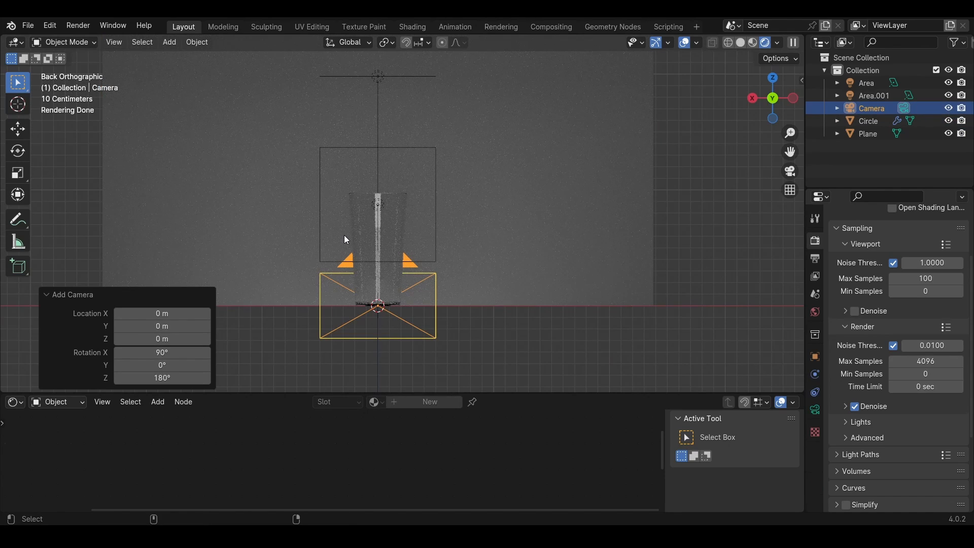
key(KP_0)
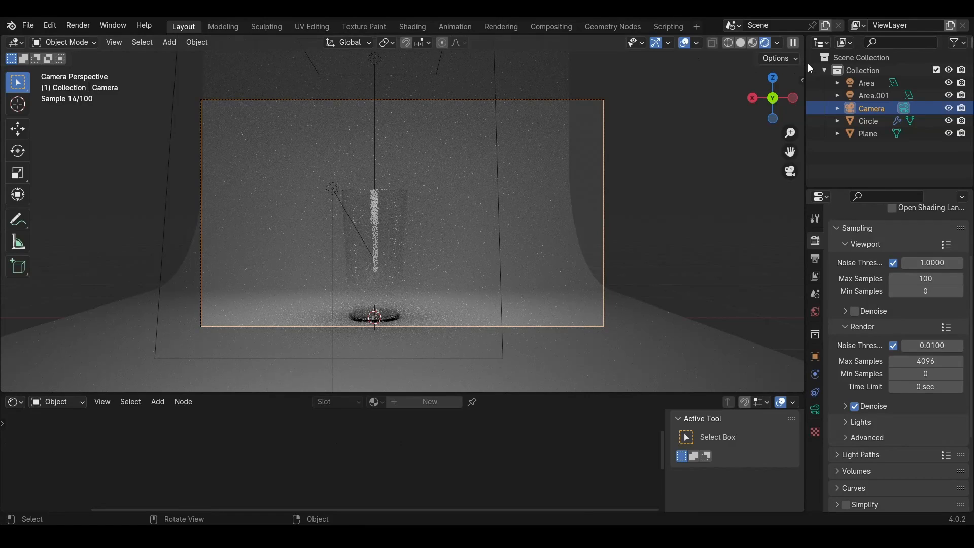
Set the camera location to X 0 m, Y 3.7742 m and Z 0.65718 m to center the cup, and save the file
click(801, 80)
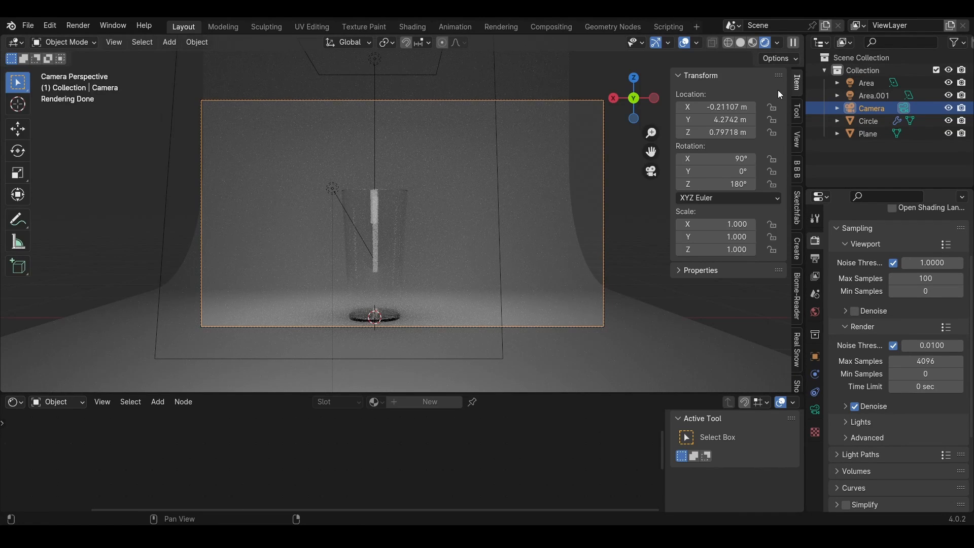
click(726, 107)
text(0)
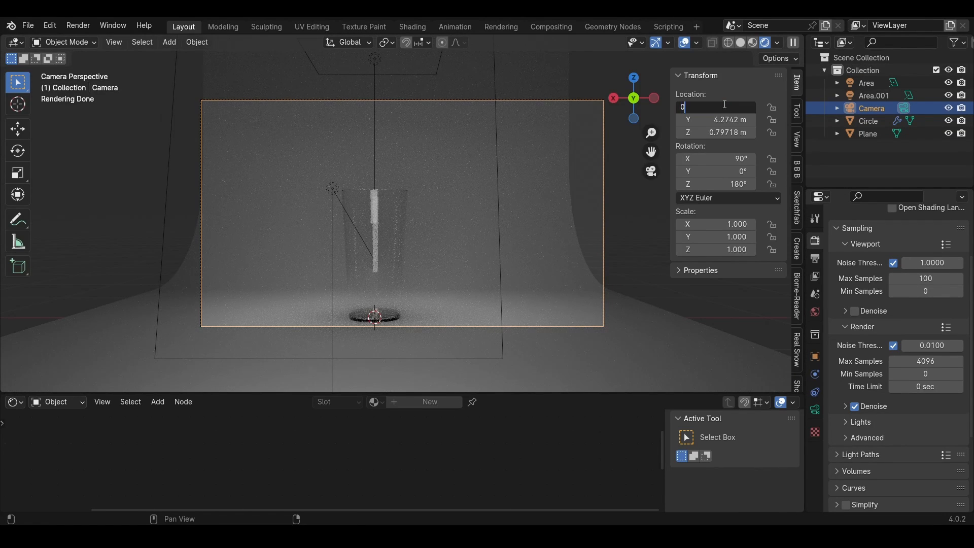
key(Return)
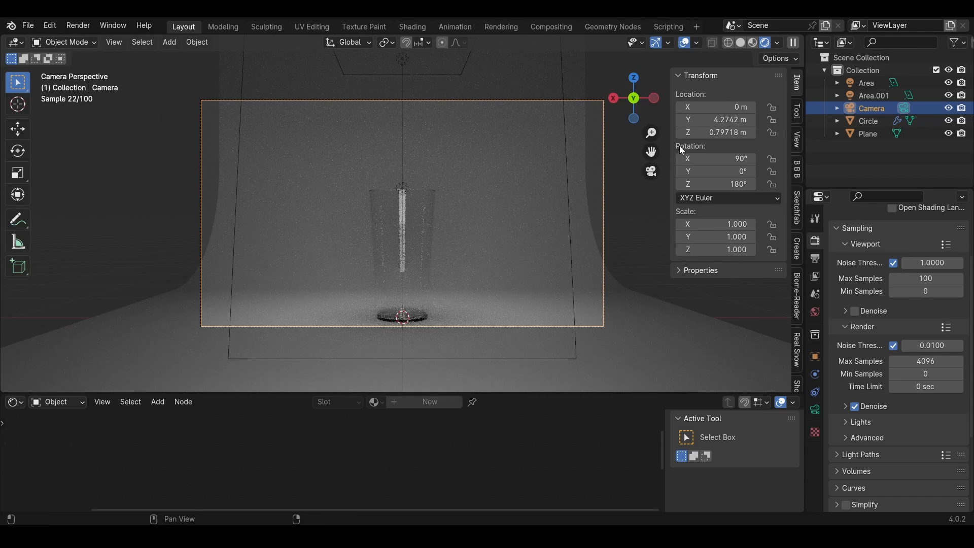
mouse_move(725, 124)
mouse_down()
mouse_move(699, 124)
mouse_move(714, 135)
mouse_up()
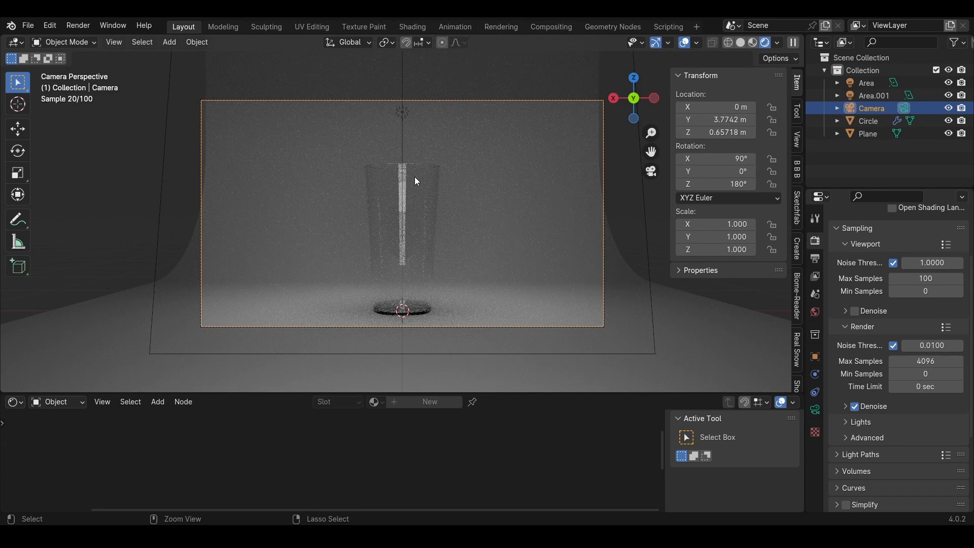
key(ctrl+s)
Set the vertical render resolution to 1920 px for a square output frame
click(818, 257)
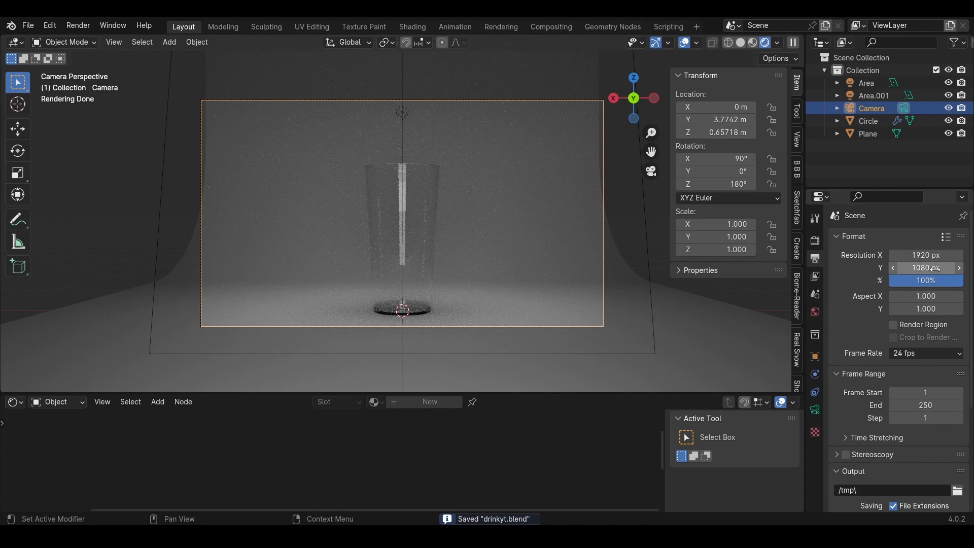
click(937, 269)
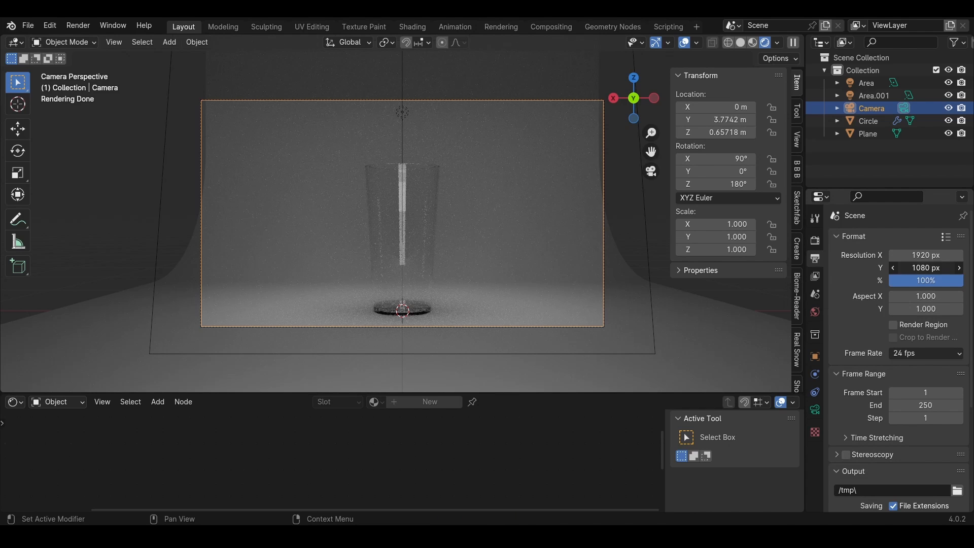
key(Return)
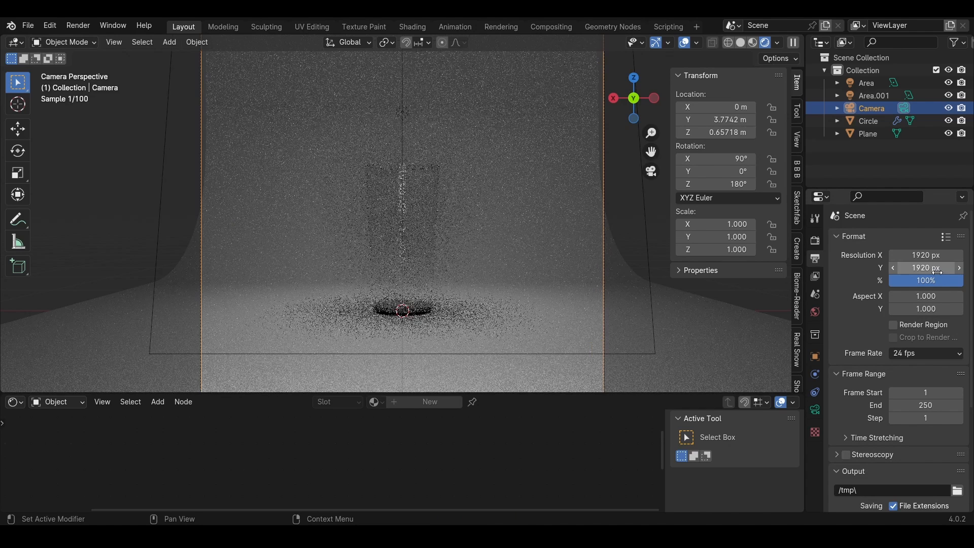
Move the camera about 1.008 m closer to the cup along its local Z axis
scroll(513, 229, down, 2)
key(g)
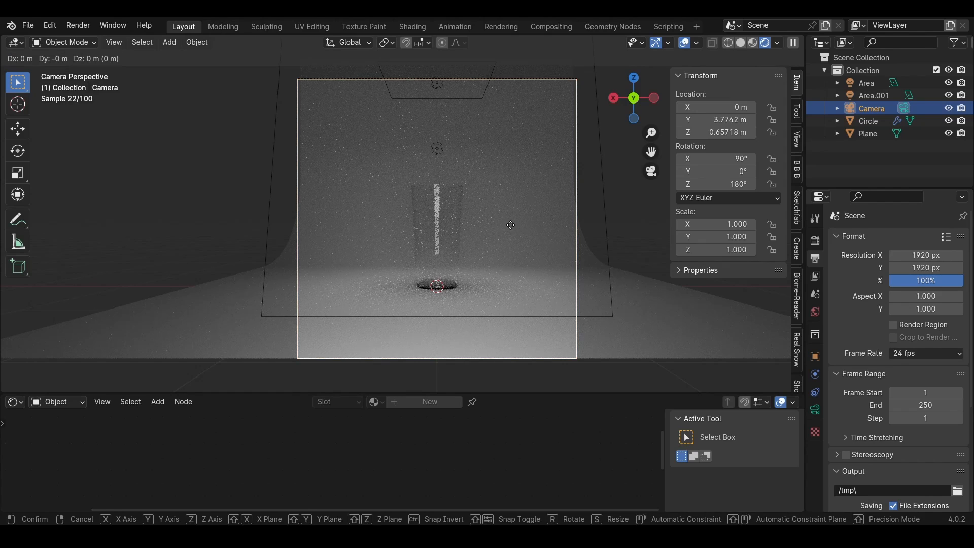
right_click(510, 225)
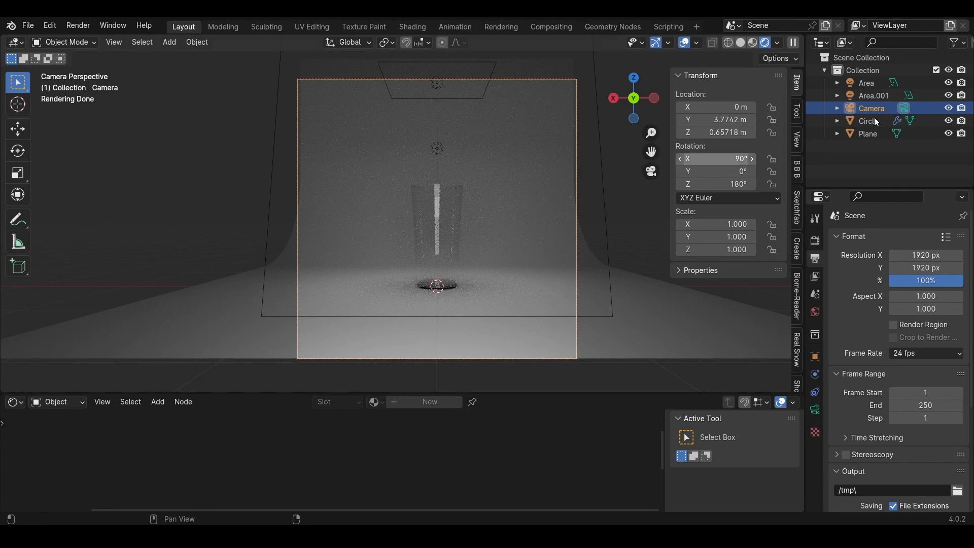
key(g)
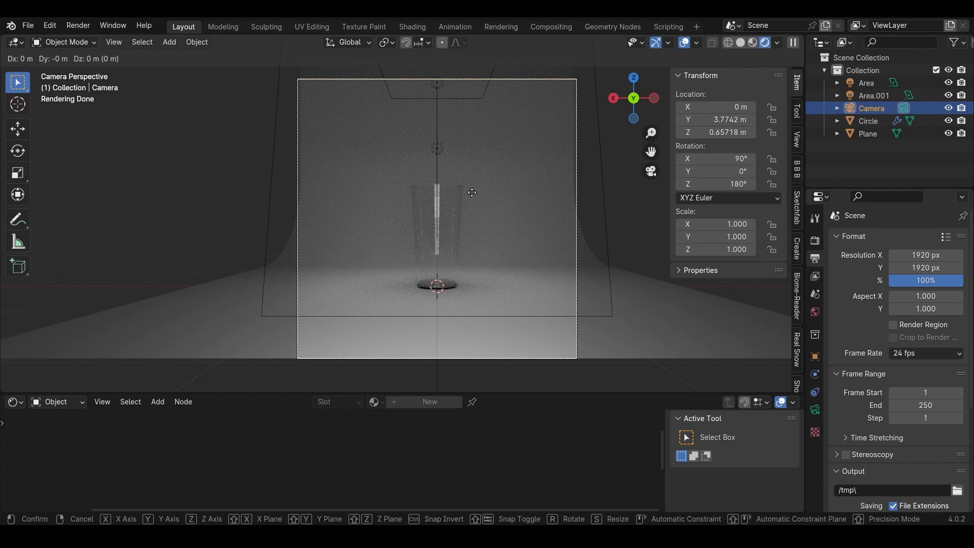
key(z)
key(z)
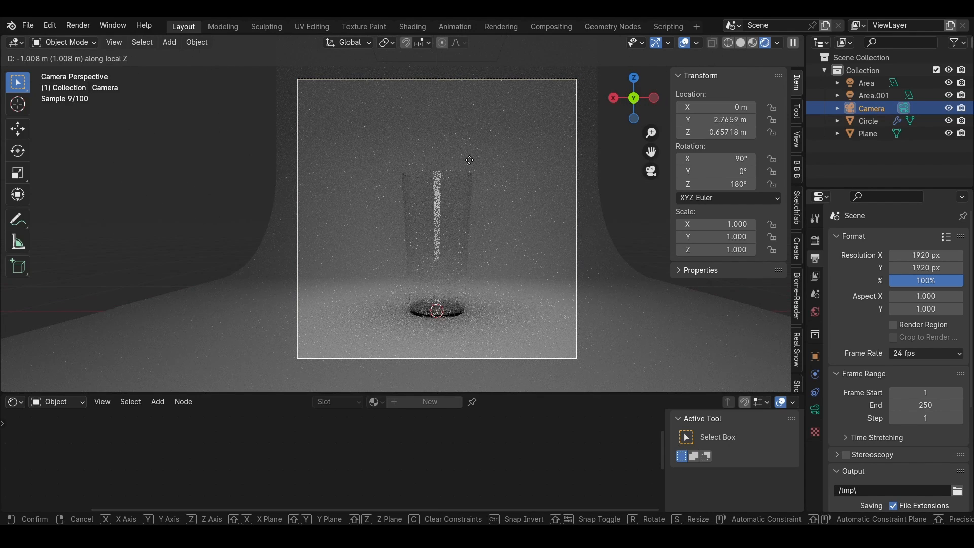
click(470, 161)
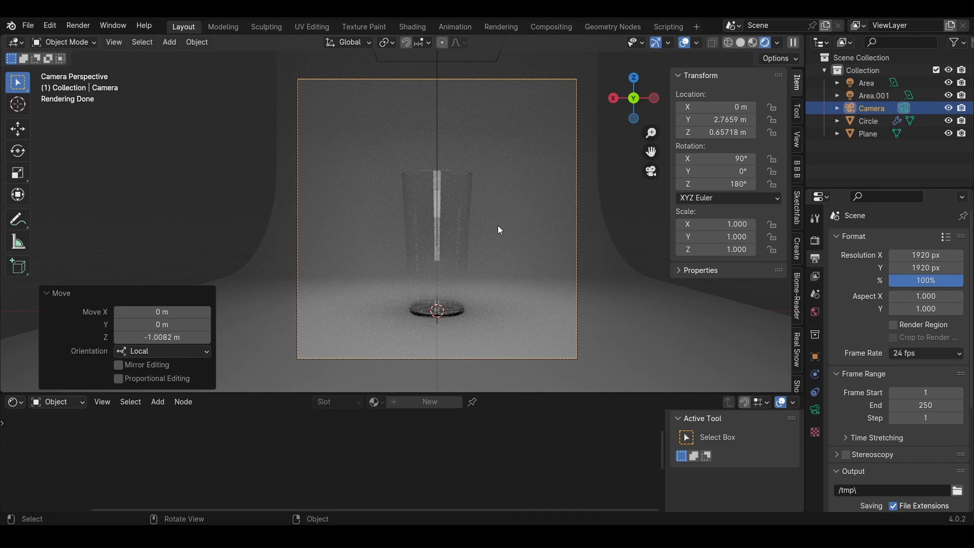
Lower the camera about 0.10 m on the global Z axis and bring it about 0.13 m closer to the cup along its local Z
key(g)
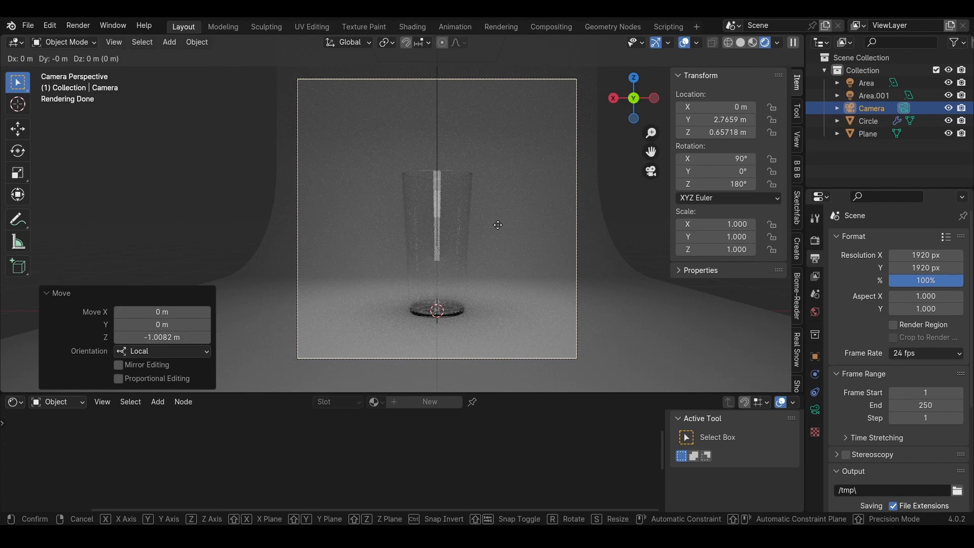
key(z)
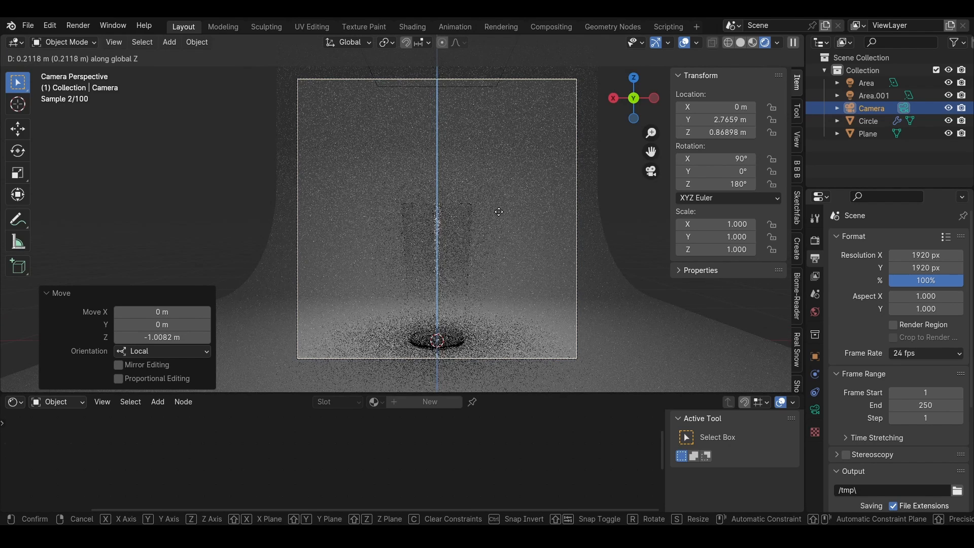
click(496, 231)
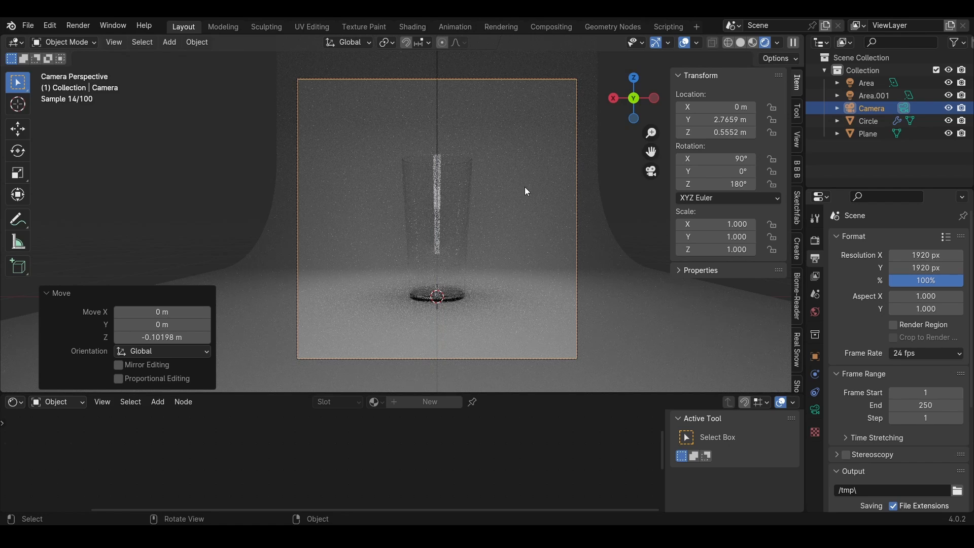
key(g)
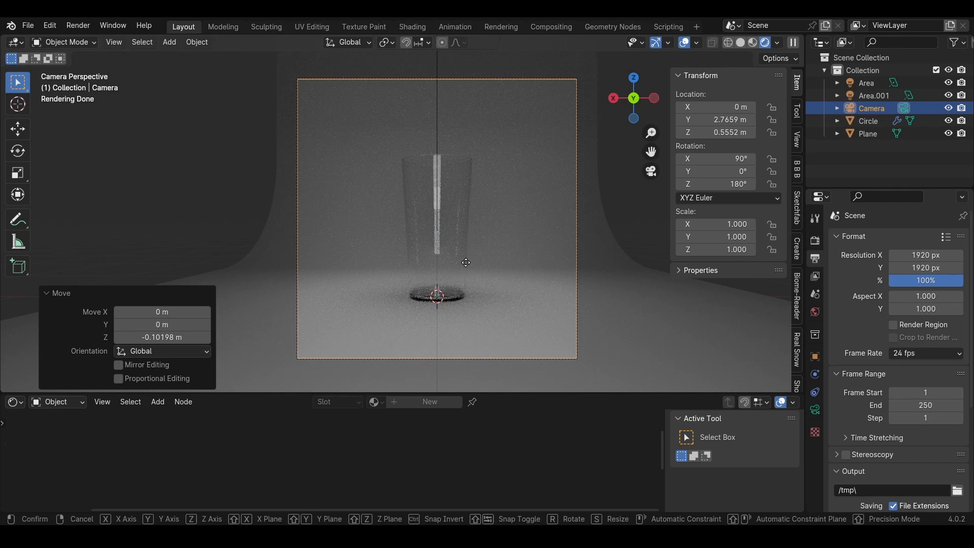
key(z)
key(z)
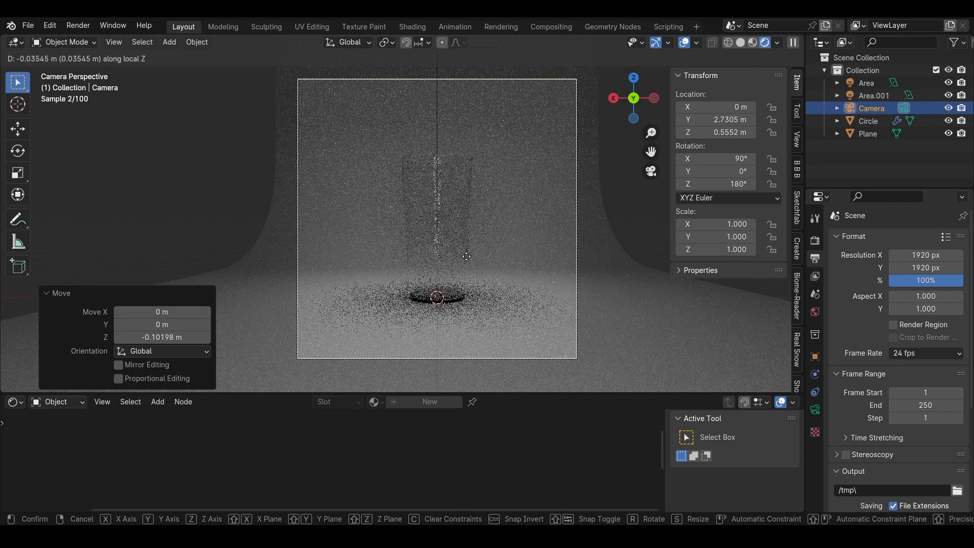
click(513, 253)
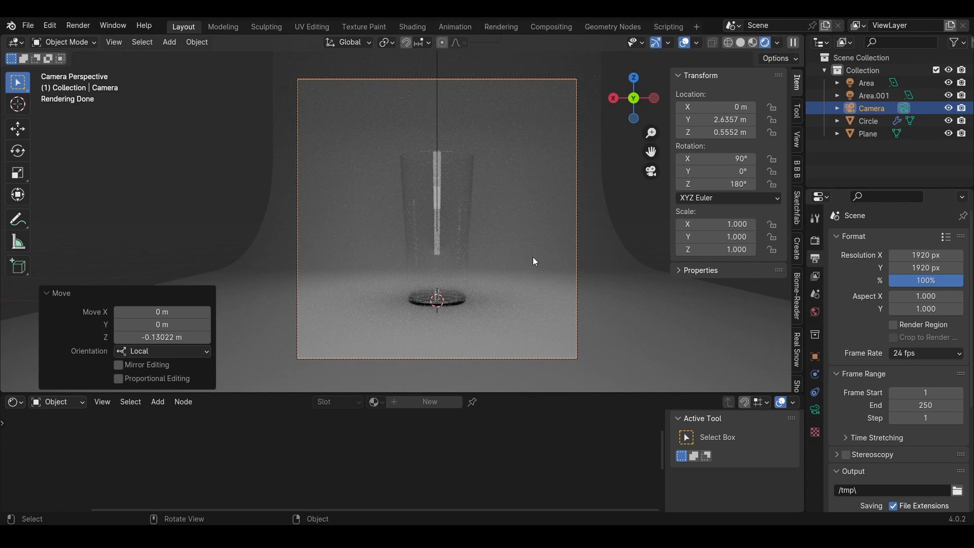
Define a render region around the whole camera frame and set the camera's focal length to 25 mm
key(ctrl+b)
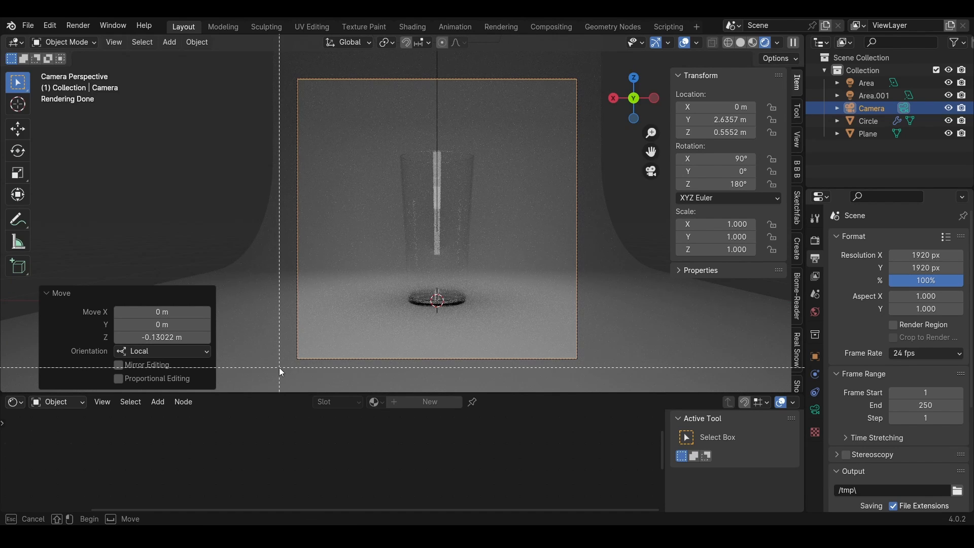
drag(291, 363, 583, 74)
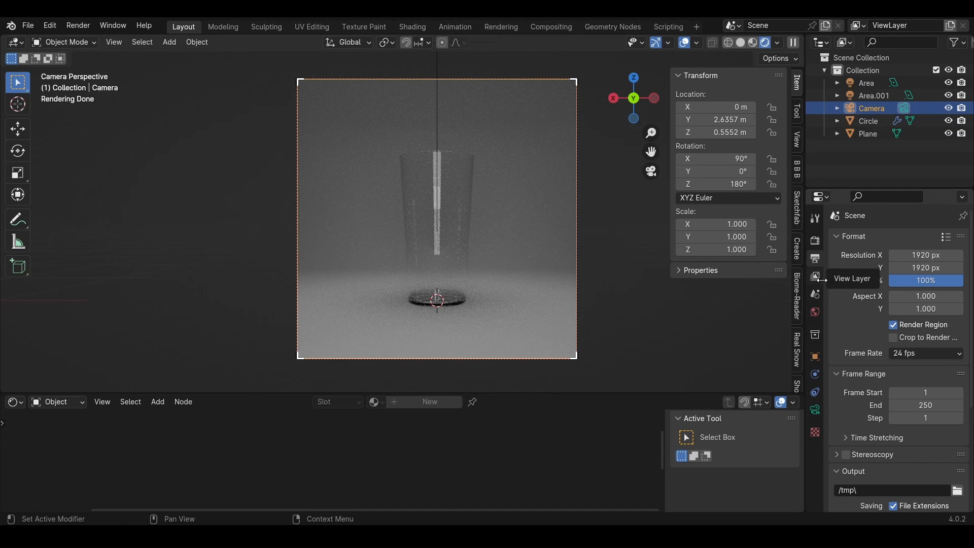
click(815, 409)
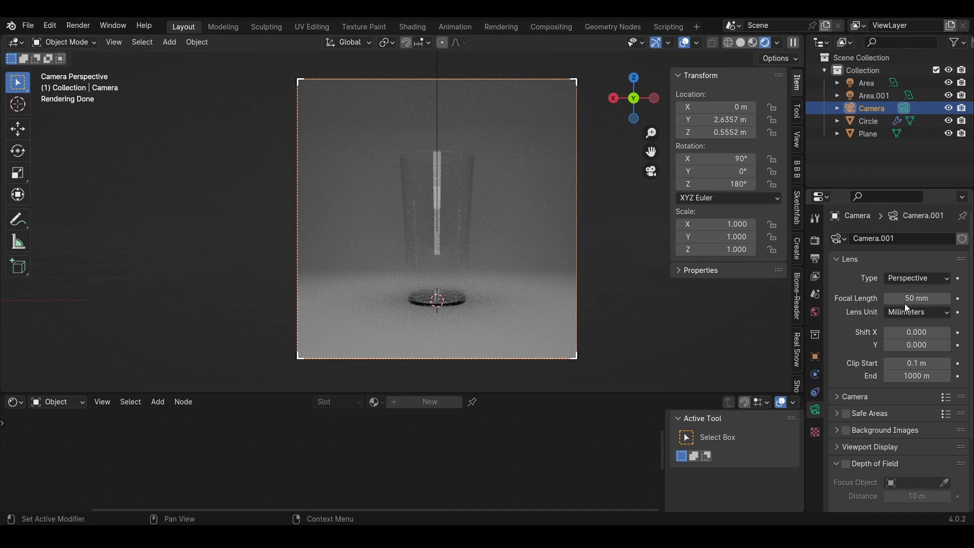
click(918, 295)
text(25)
key(Return)
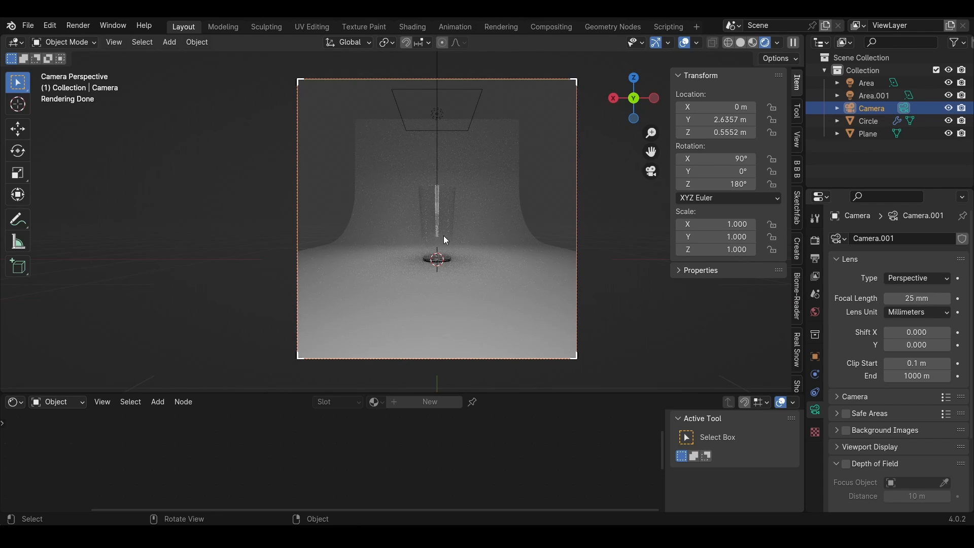
Move the camera about 1.5 m closer to the cup along its local Z axis
key(g)
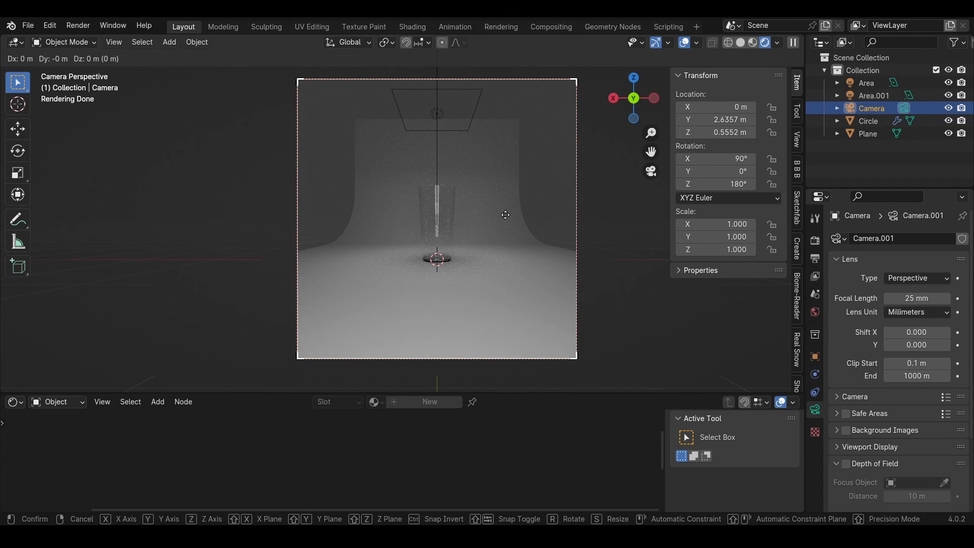
key(z)
key(z)
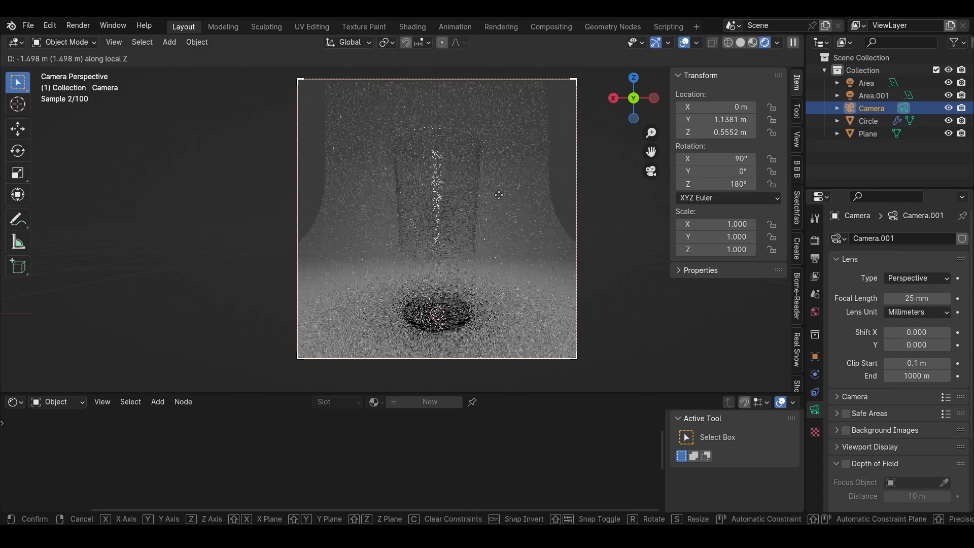
click(498, 195)
Widen the curved backdrop by scaling it about 1.4 along the X axis
click(524, 251)
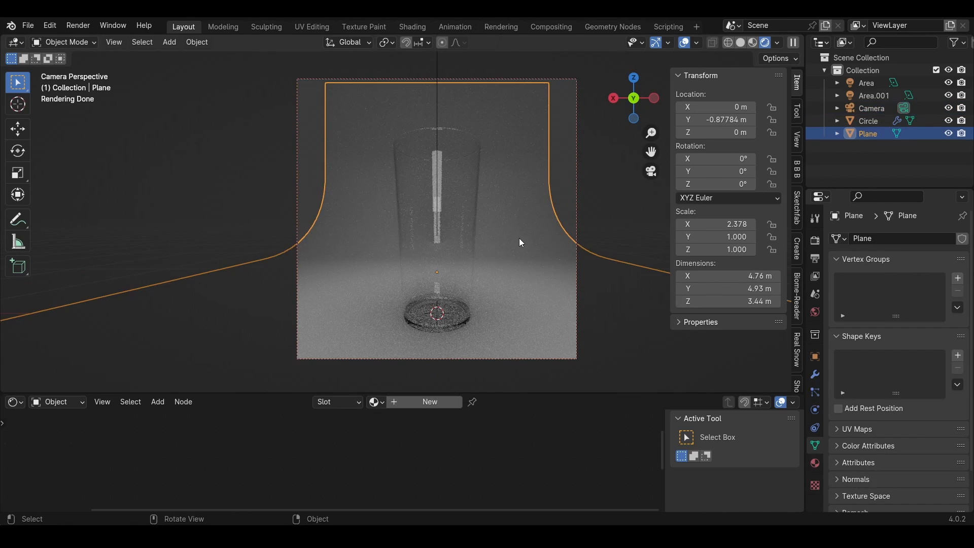
key(s)
key(x)
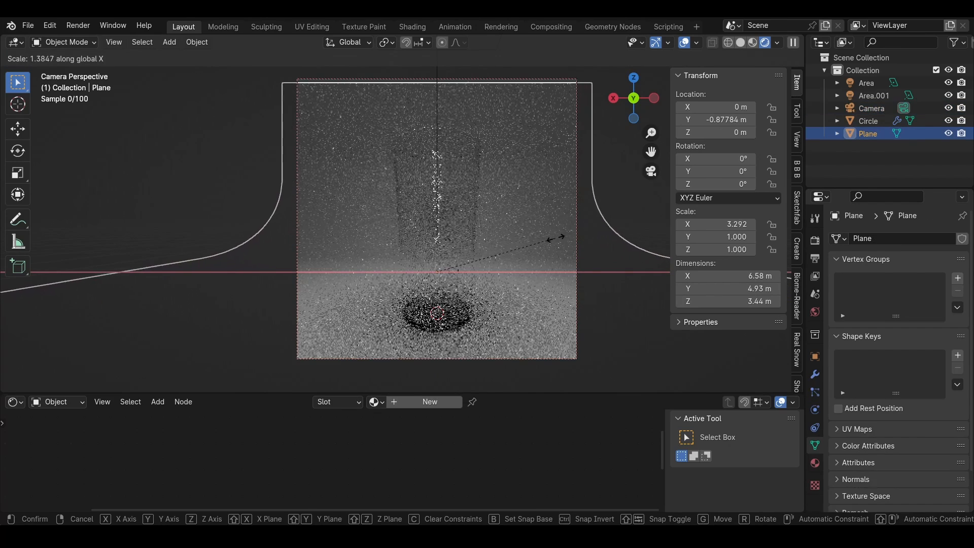
click(565, 234)
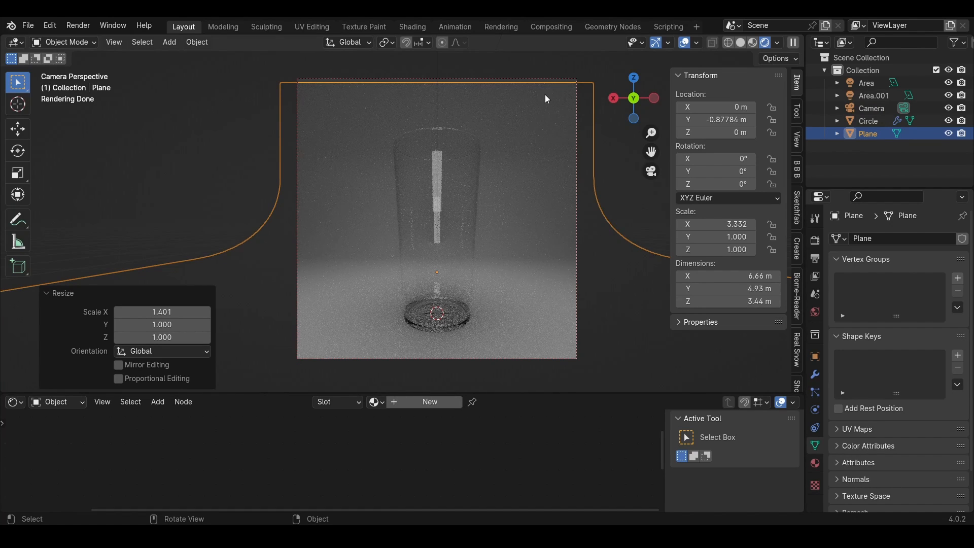
Raise the backdrop's top edge about 0.5 m along Z so it extends above the camera frame
key(Tab)
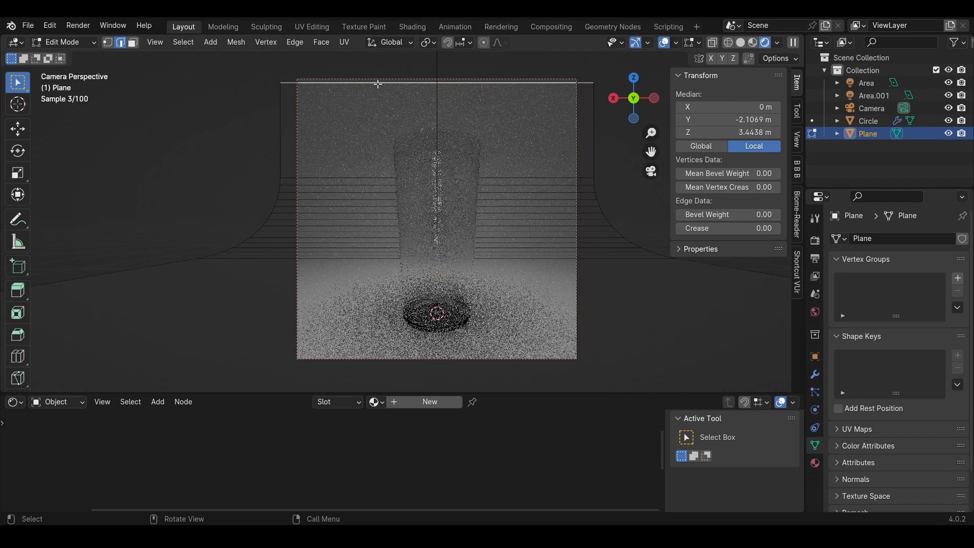
key(g)
key(z)
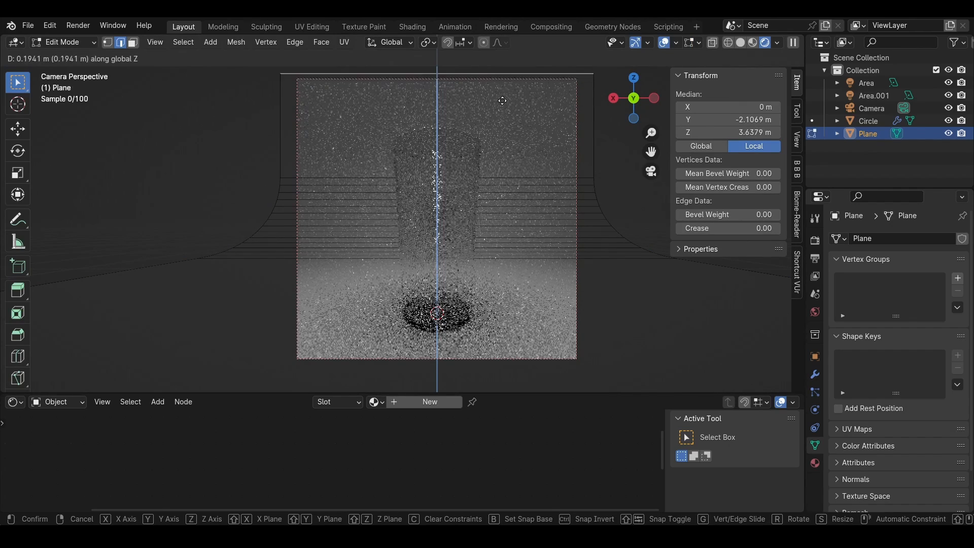
click(502, 114)
key(Tab)
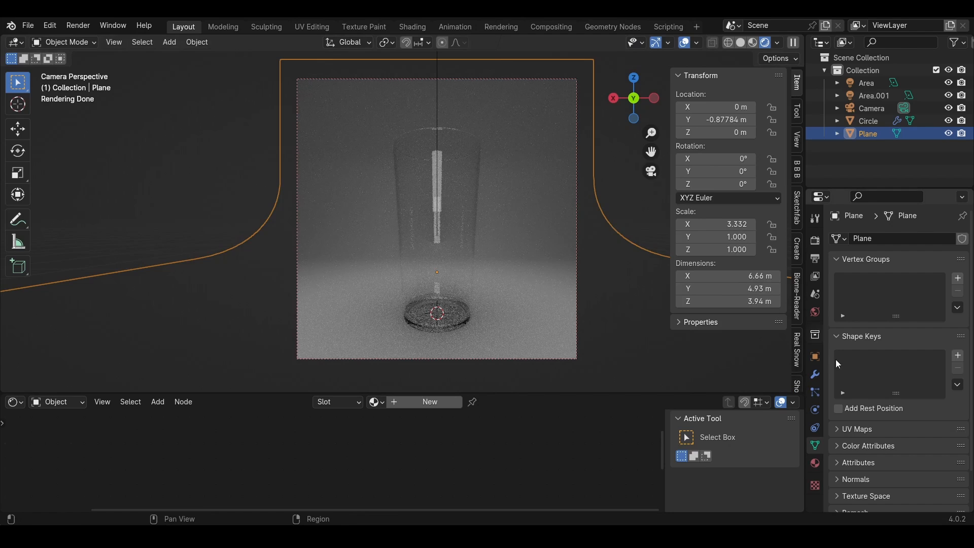
Add a new material named plane to the backdrop and set its base color to black
click(815, 463)
click(870, 294)
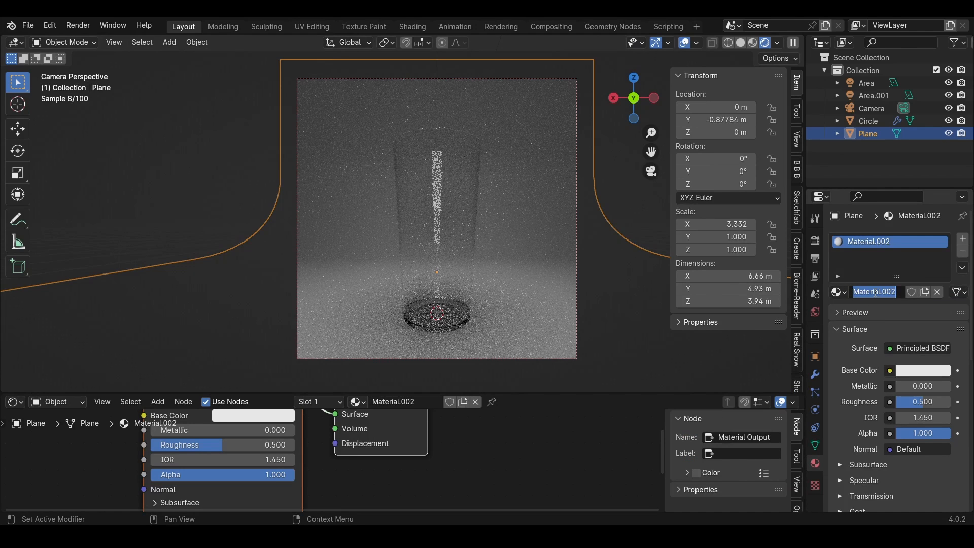
double_click(873, 296)
text(plane)
key(Return)
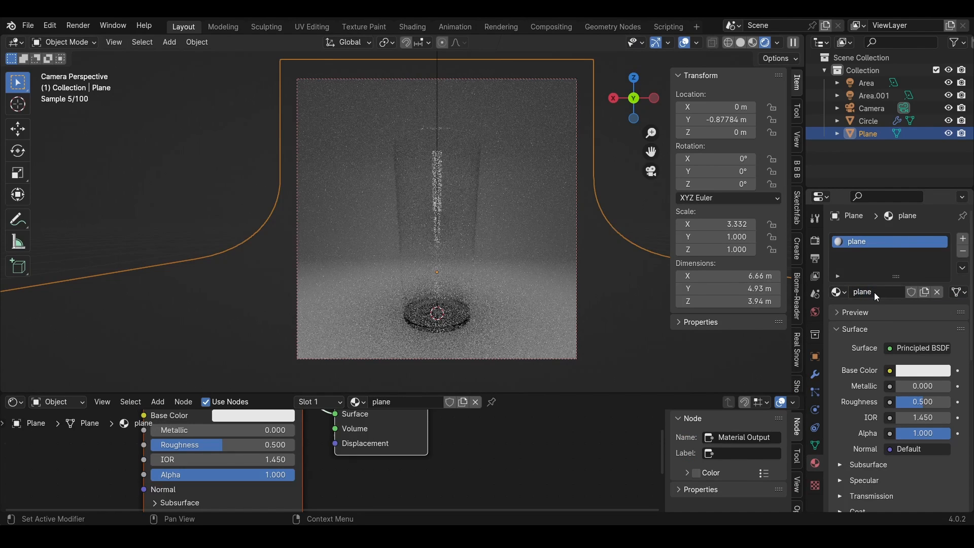
click(923, 371)
drag(939, 272, 940, 281)
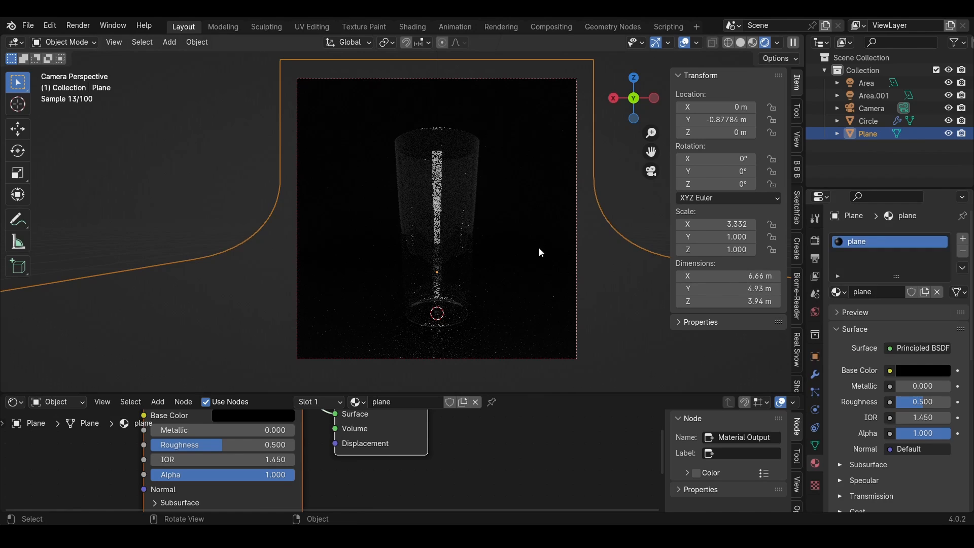
Add an environment texture setup to the World's Background node using christmas_photo_studio_07_8k.hdr
drag(475, 394, 472, 256)
click(57, 264)
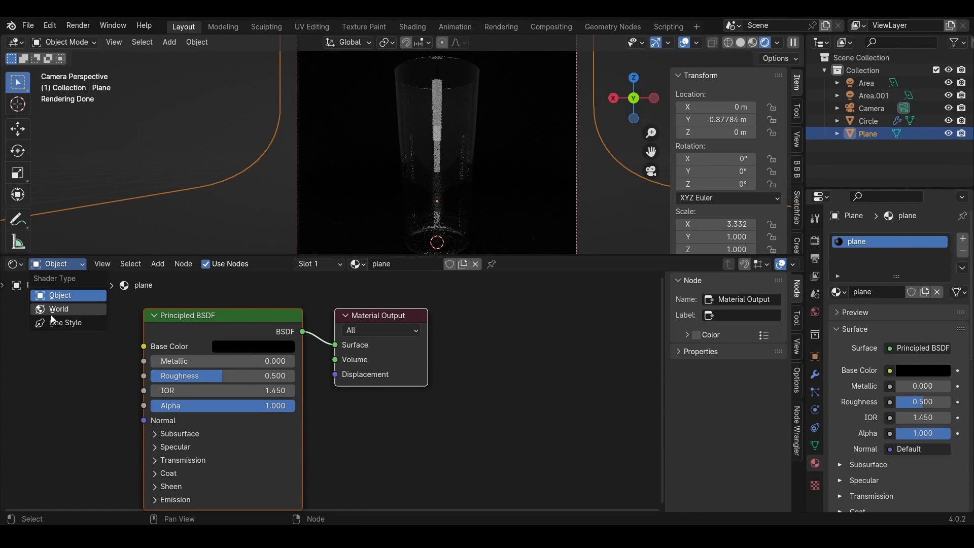
click(50, 313)
middle_drag(401, 469, 547, 493)
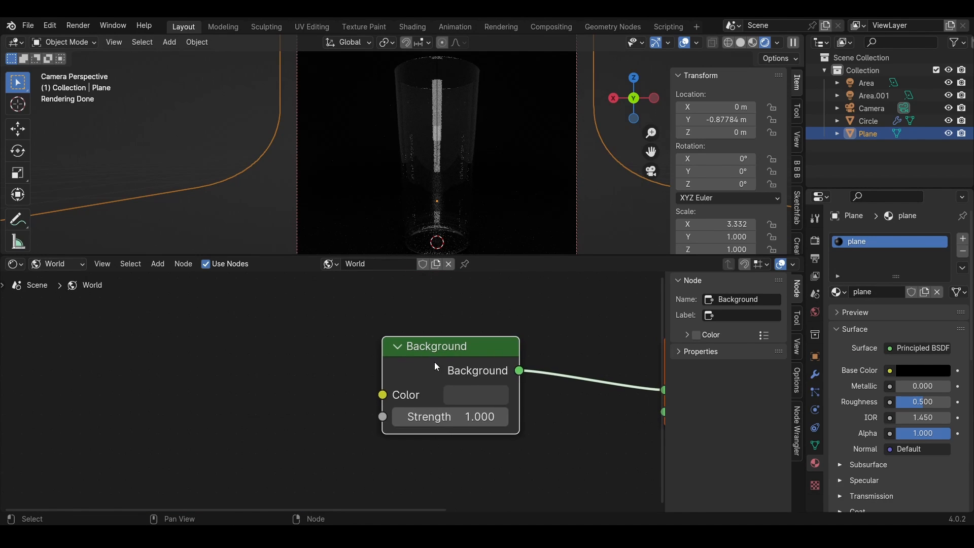
click(430, 347)
key(ctrl+t)
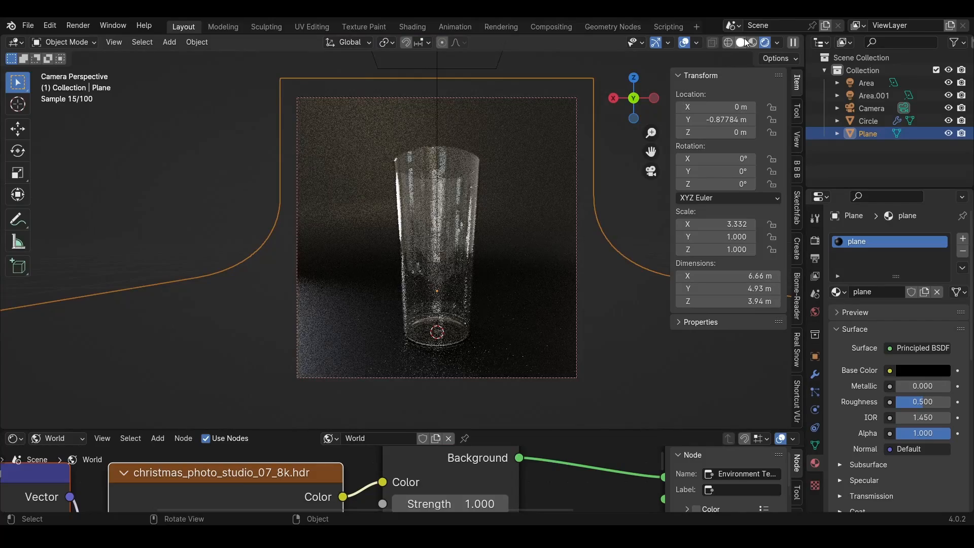
Preview the HDRI surroundings in Material Preview shading with Scene World enabled, and return to the camera view
click(752, 42)
scroll(438, 257, down, 3)
middle_drag(437, 258, 354, 275)
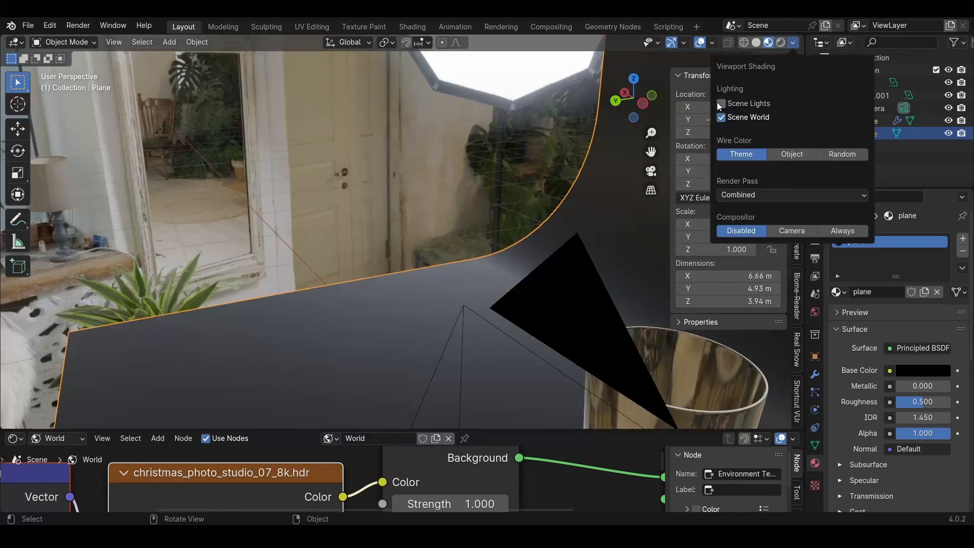
scroll(457, 210, down, 6)
middle_drag(458, 210, 519, 211)
key(KP_0)
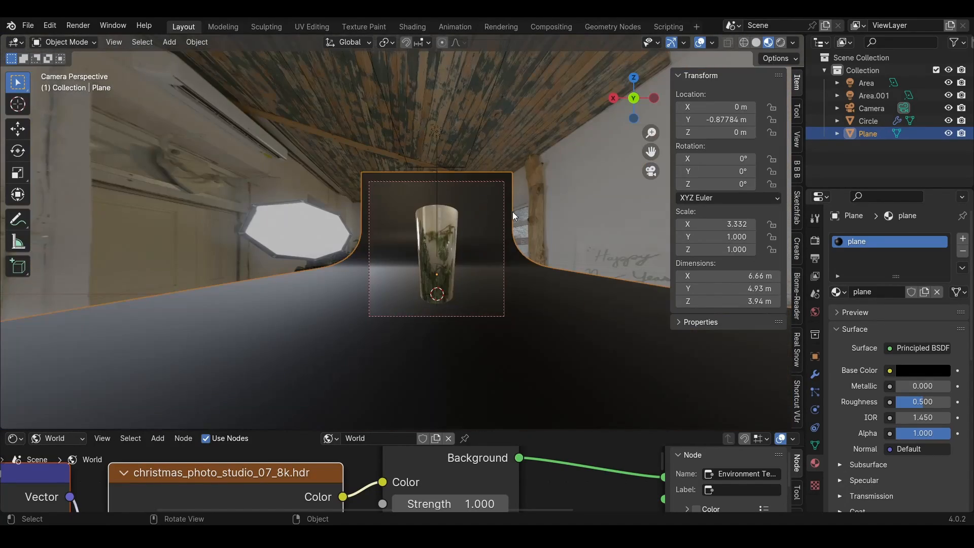
Switch back to Rendered shading and examine the glass cup's reflections and base up close
click(780, 42)
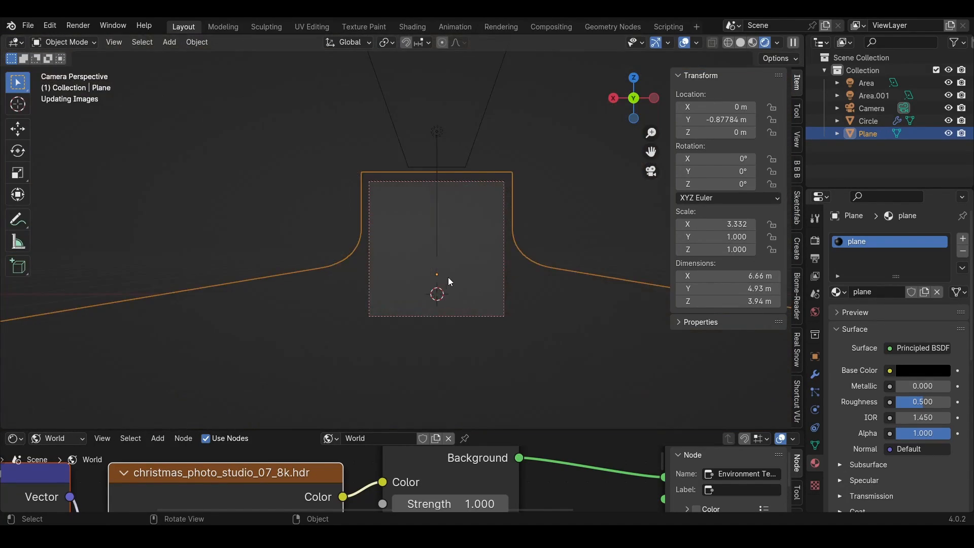
scroll(452, 273, up, 3)
scroll(456, 270, up, 2)
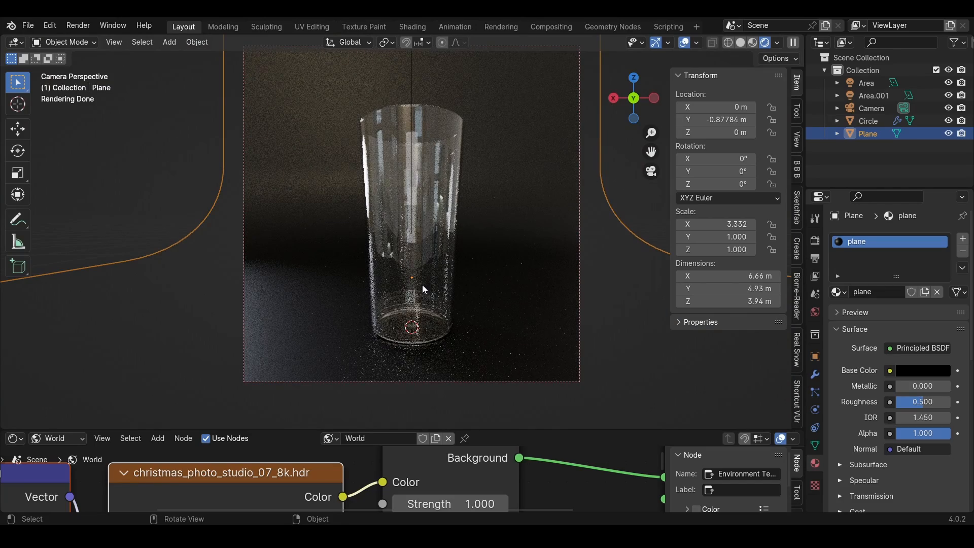
scroll(422, 285, up, 4)
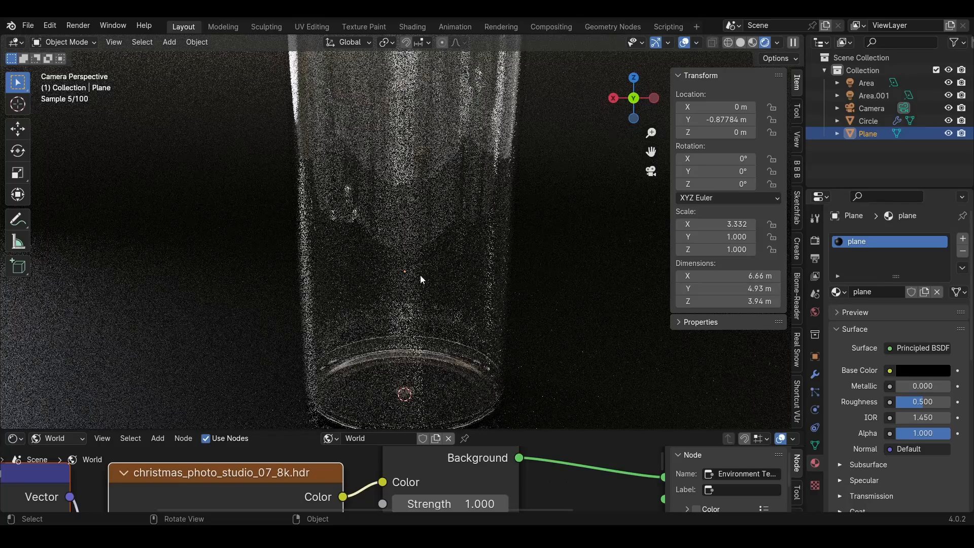
scroll(413, 333, down, 5)
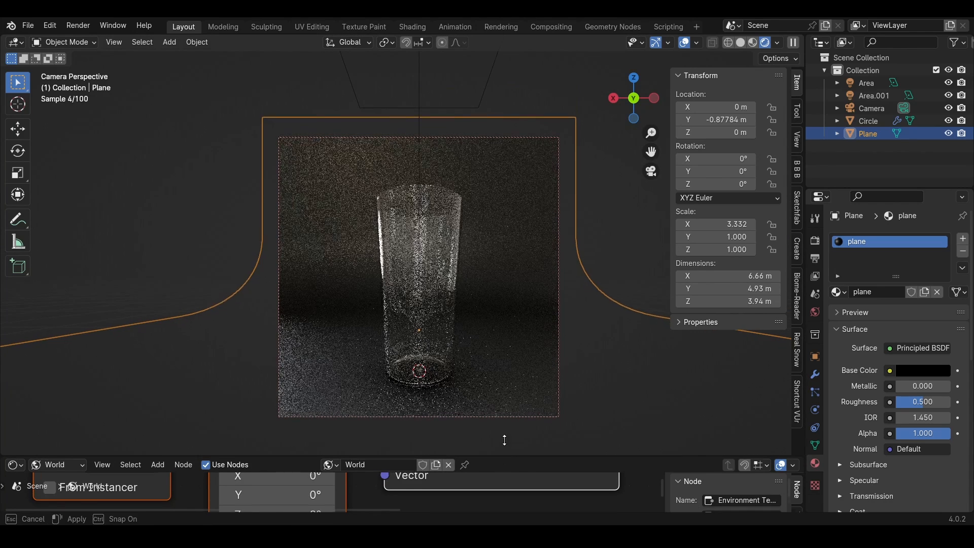
Set the Mapping node's Z rotation to 180° in the World shader to turn the HDRI around
drag(501, 467, 501, 278)
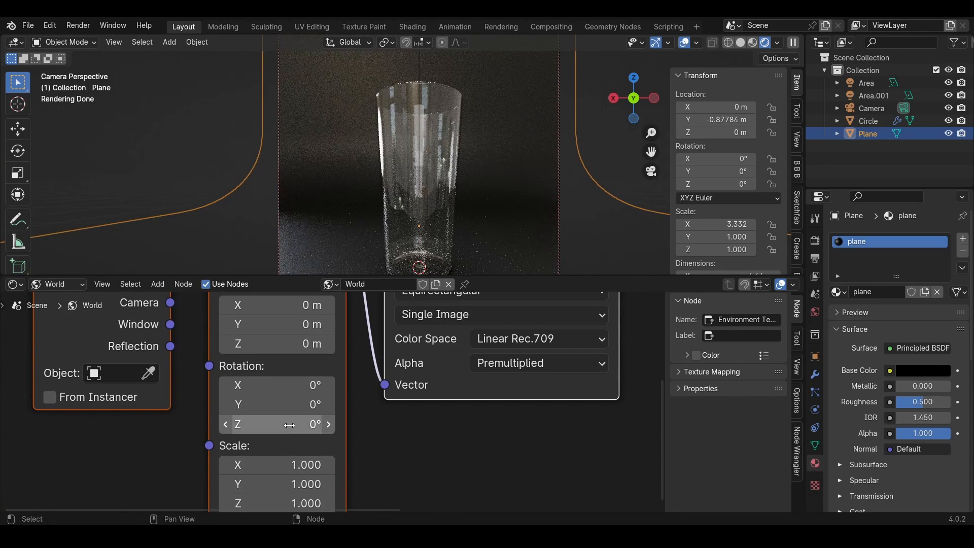
click(289, 426)
text(180)
key(Return)
drag(526, 276, 516, 488)
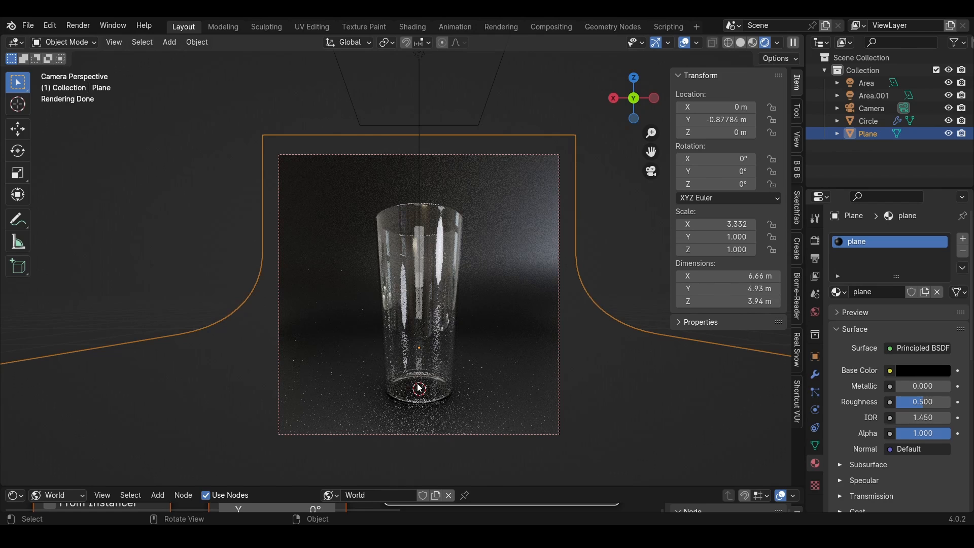
Select the glass cup, switch to Solid shading, and hide the camera and both area lights in the viewport
click(406, 305)
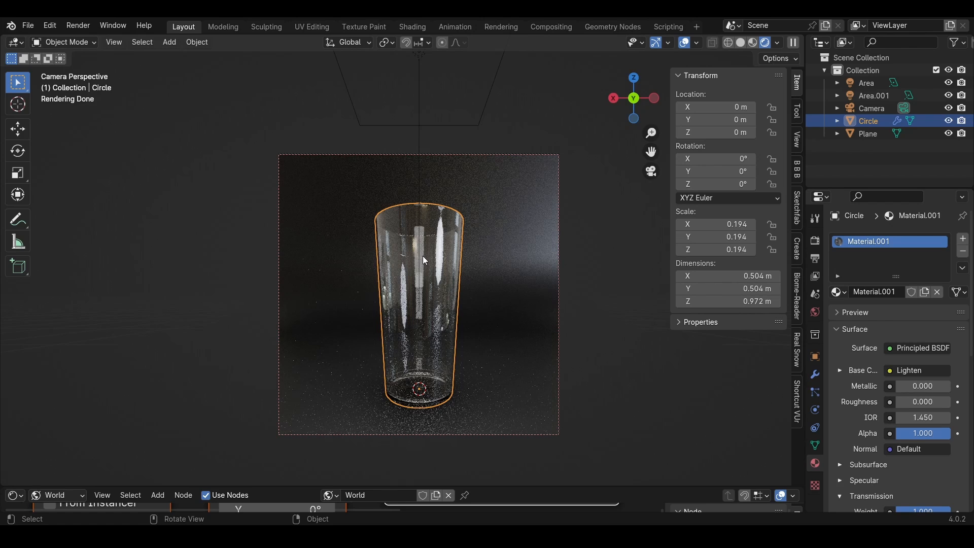
click(745, 45)
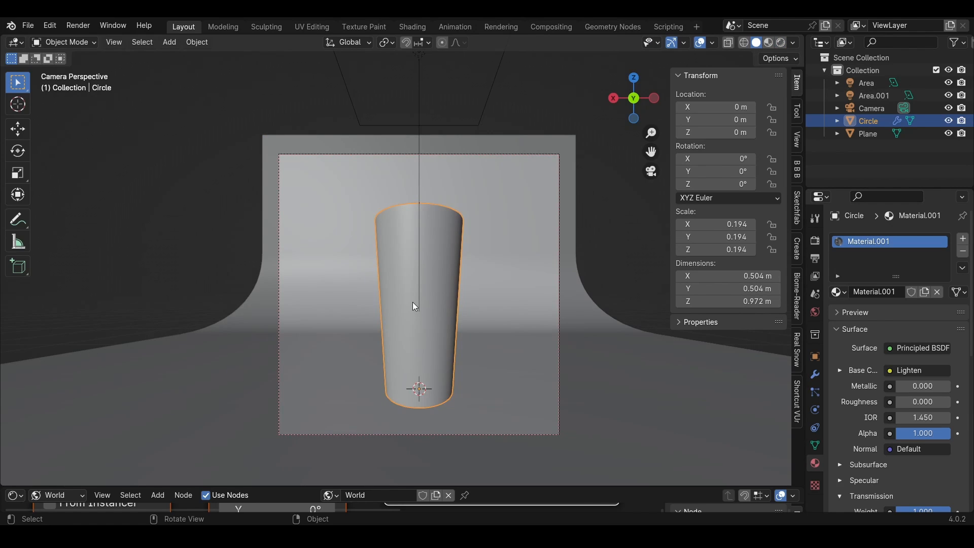
middle_drag(437, 276, 448, 319)
scroll(414, 306, down, 7)
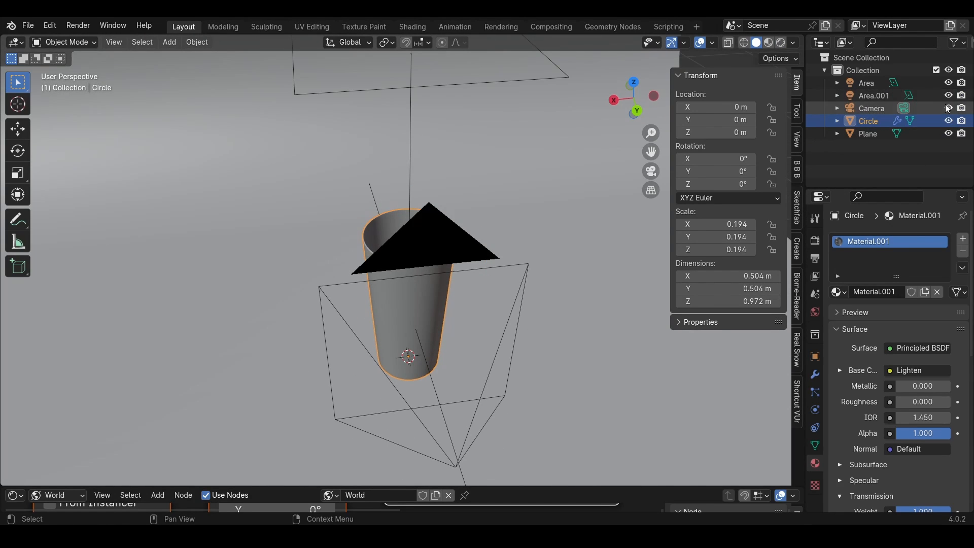
drag(950, 109, 949, 85)
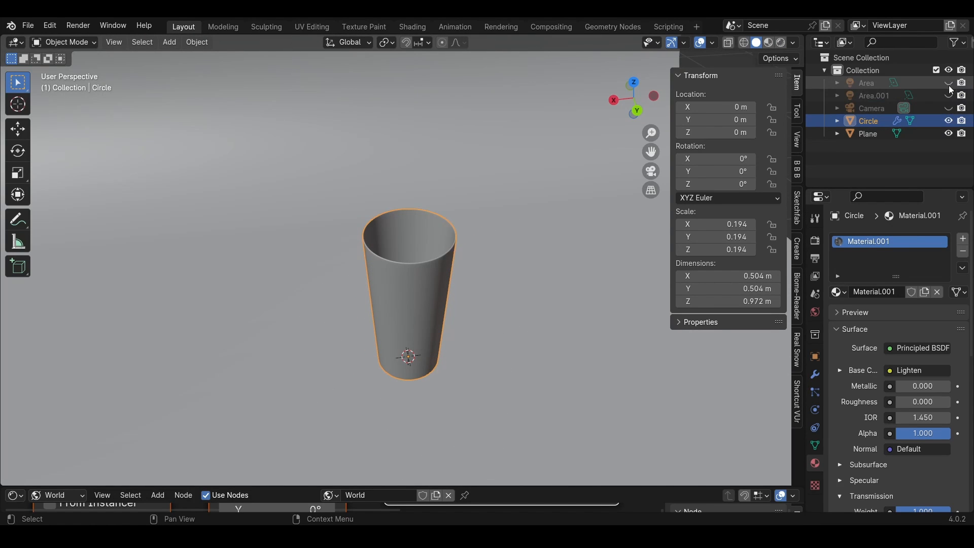
scroll(423, 242, up, 4)
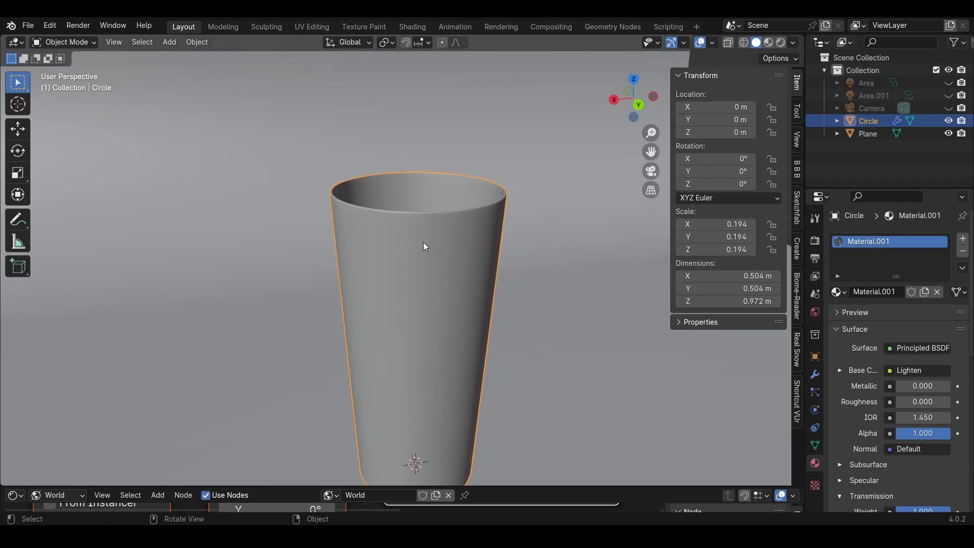
Duplicate the loop of faces on the cup's inner wall in place and separate the duplicate into its own object
key(Tab)
middle_drag(423, 242, 423, 288)
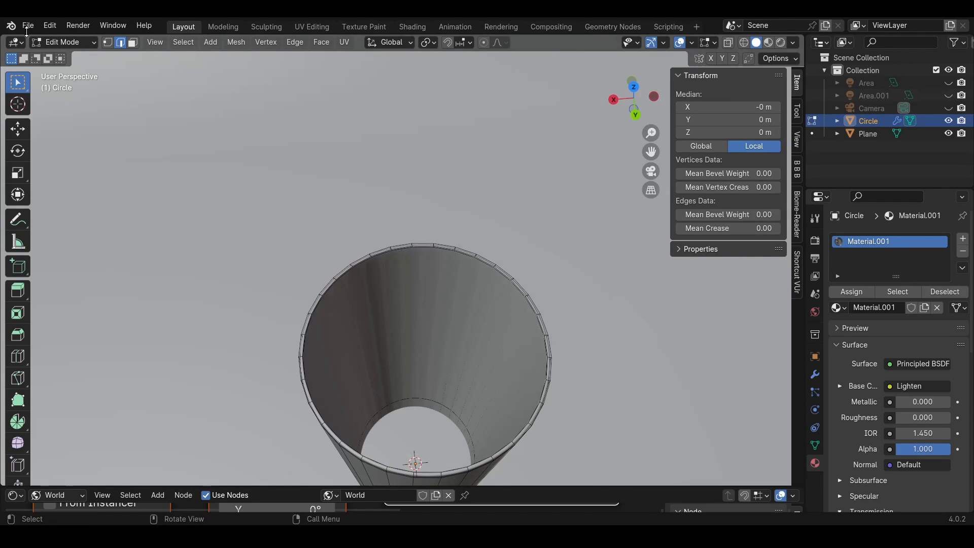
click(132, 43)
alt+click(393, 315)
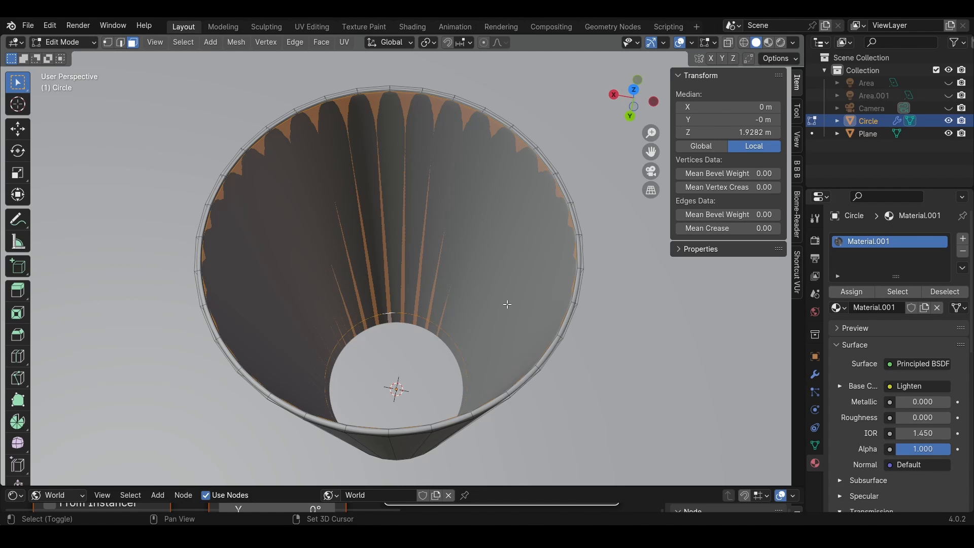
key(g)
right_click(387, 270)
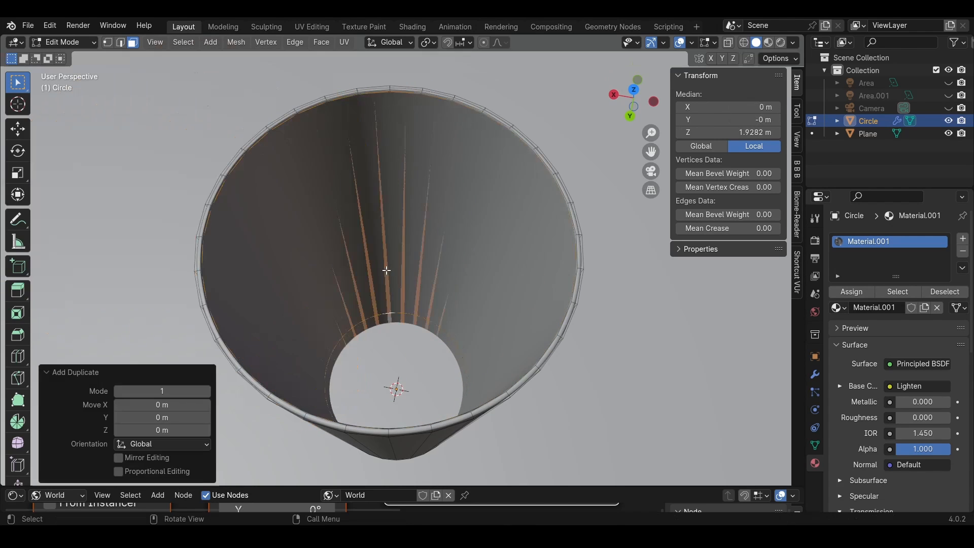
key(p)
click(386, 270)
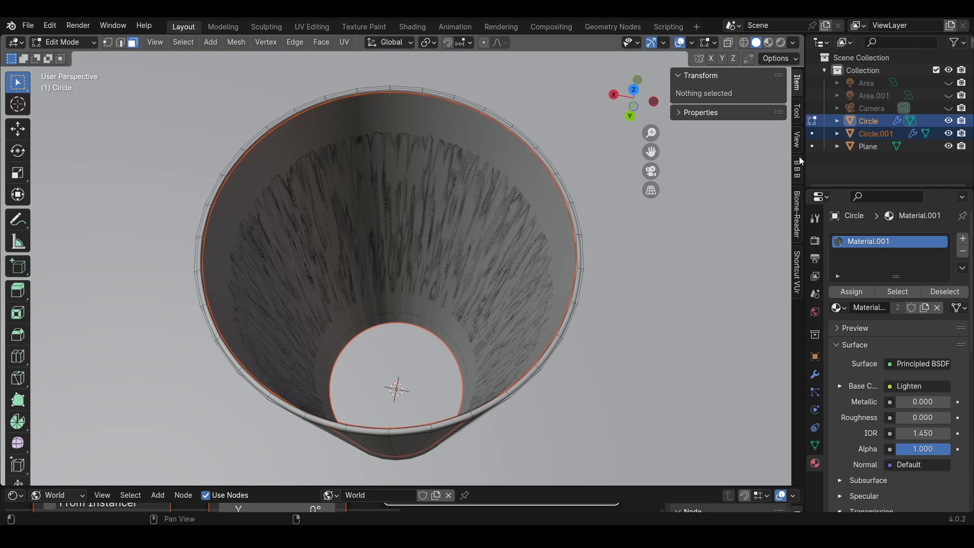
Rename the separated inner-wall object as liquid
double_click(875, 133)
key(BackSpace)
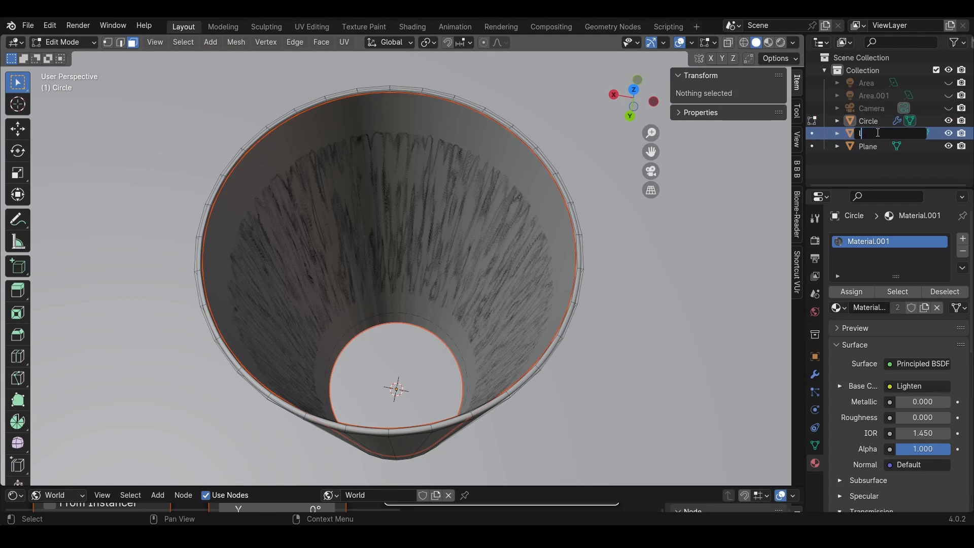
text(liquid)
key(Return)
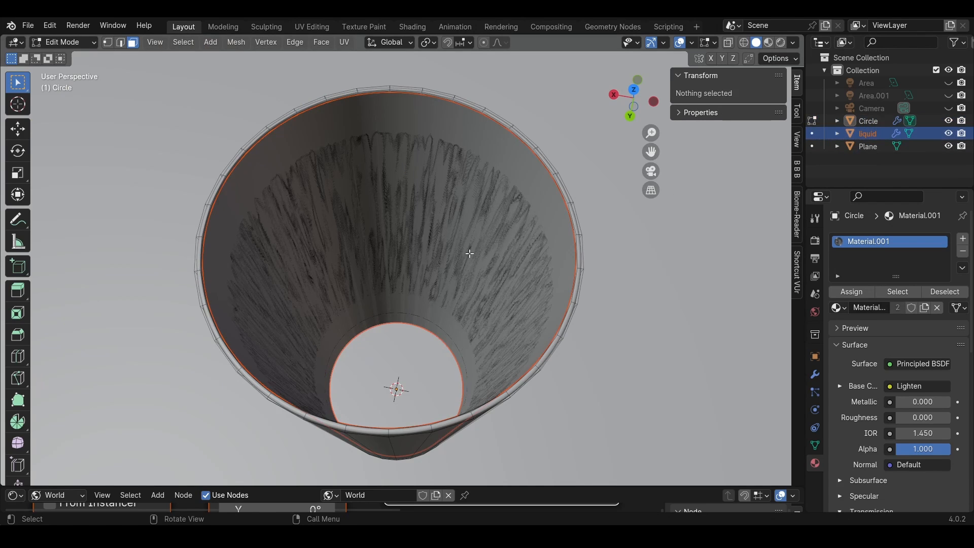
With X-ray on, add a loop cut around the liquid mesh about a fifth of the way down from its rim
key(Tab)
click(632, 99)
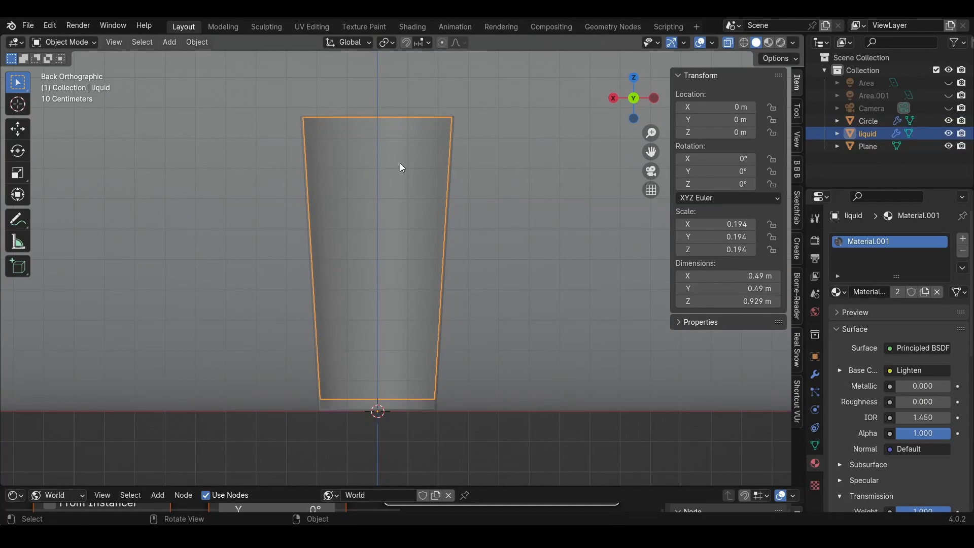
key(Tab)
key(ctrl+r)
click(458, 169)
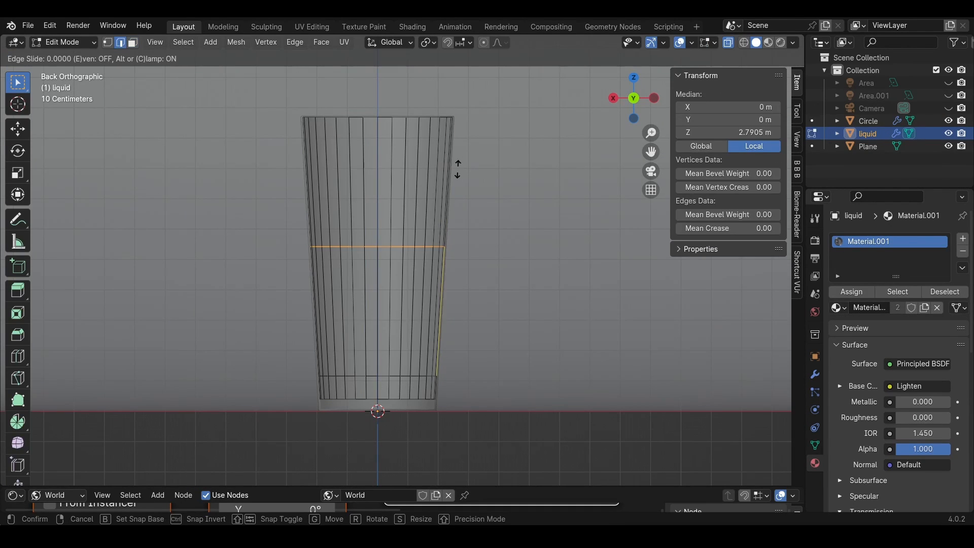
drag(458, 169, 464, 87)
Delete the ring of faces above the new loop cut on the liquid mesh
click(133, 42)
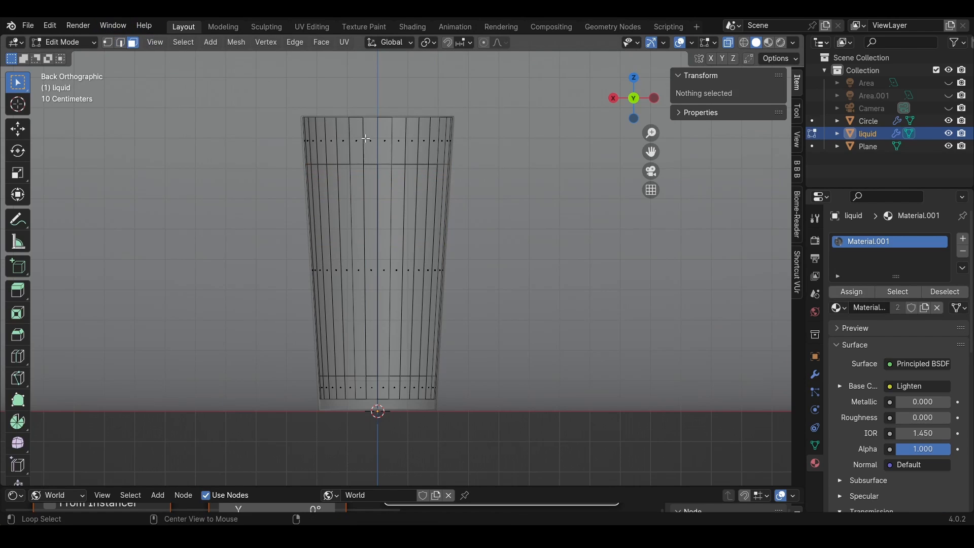
alt+click(384, 139)
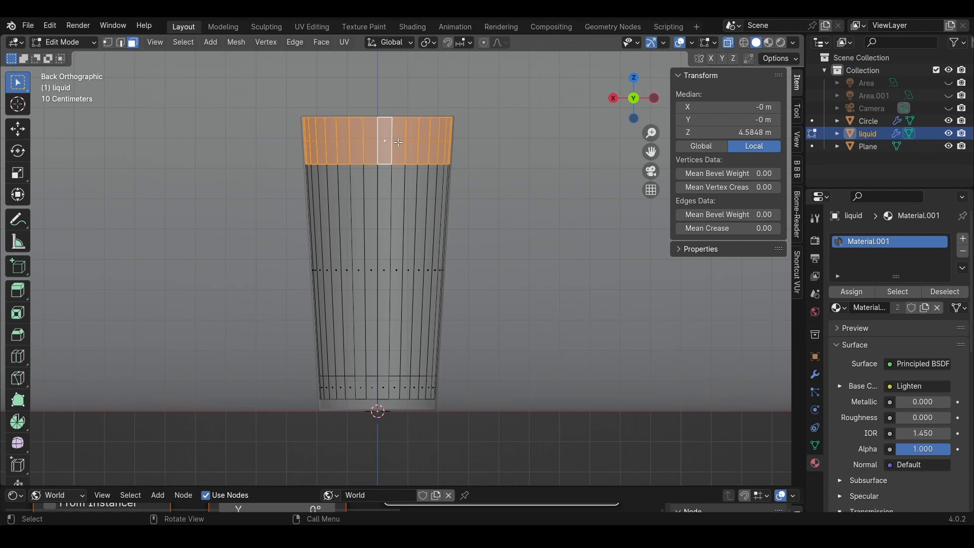
key(x)
click(370, 171)
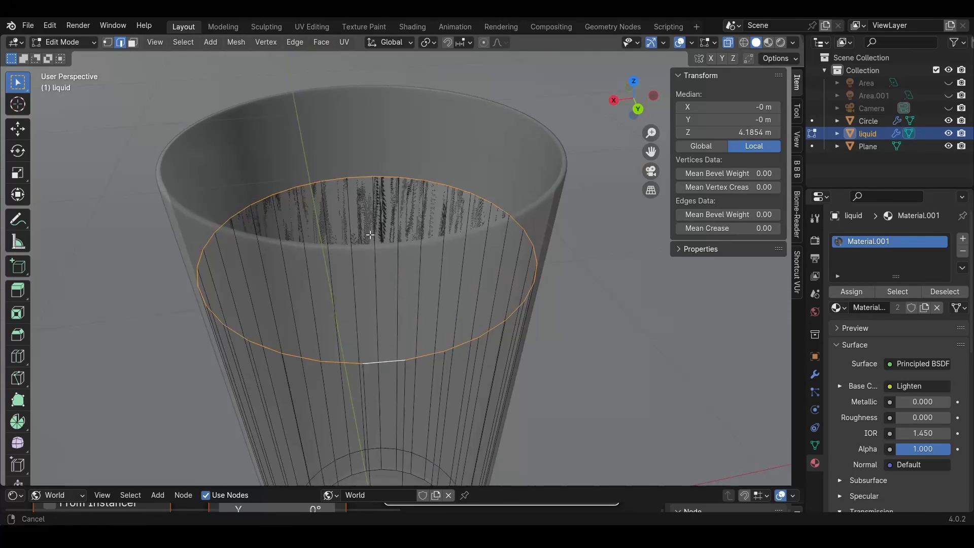
Cap the liquid's open top with a face inset by 0 m, and add a supporting loop cut just below it
shift+middle_drag(373, 355, 373, 316)
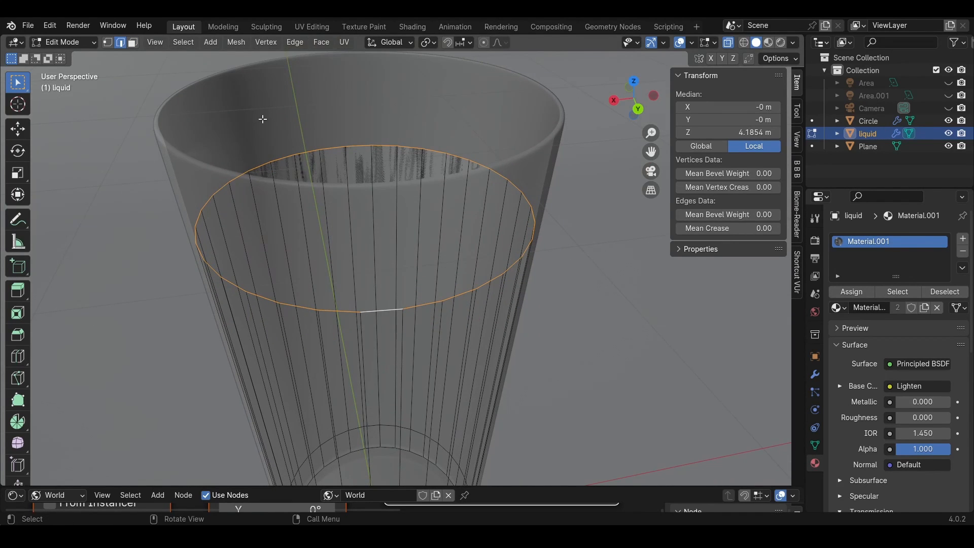
key(f)
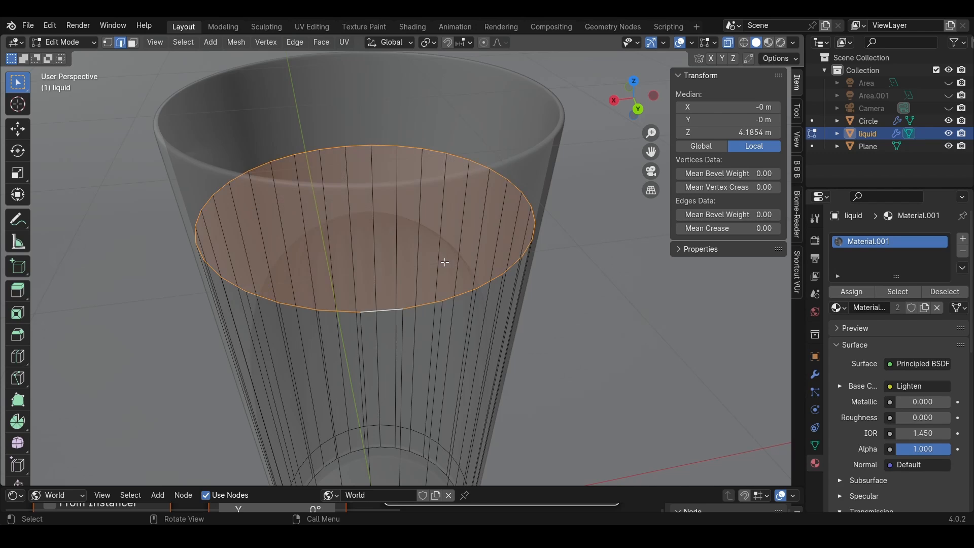
key(i)
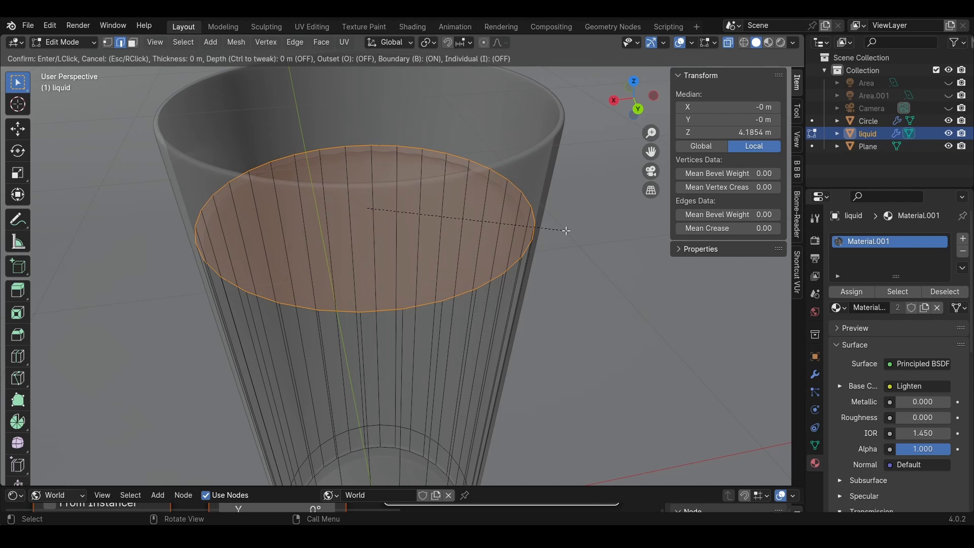
click(566, 231)
scroll(439, 261, down, 2)
middle_drag(439, 322, 435, 287)
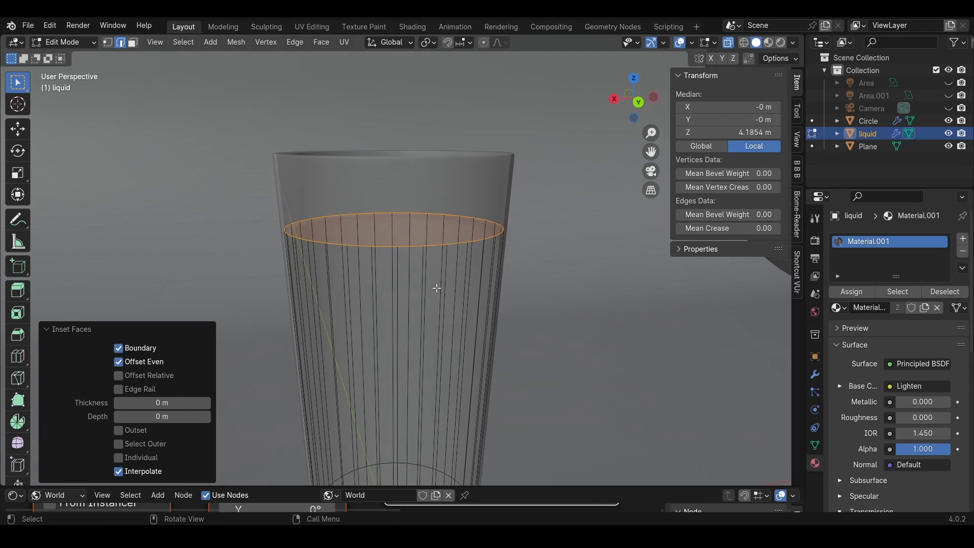
key(ctrl+r)
click(433, 328)
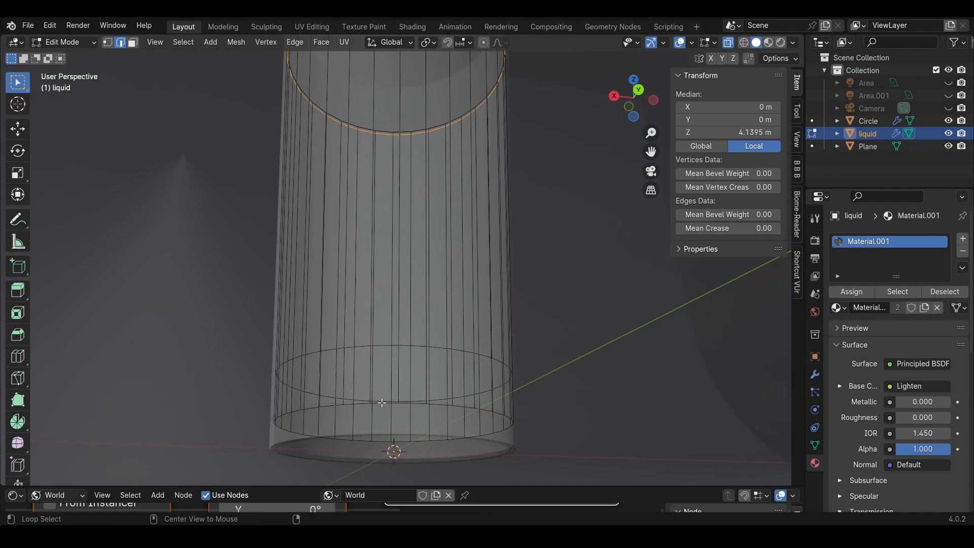
Cap the liquid's open bottom with a face inset by 0 m, add a supporting loop cut just above it, and return to Object Mode
alt+click(382, 403)
key(f)
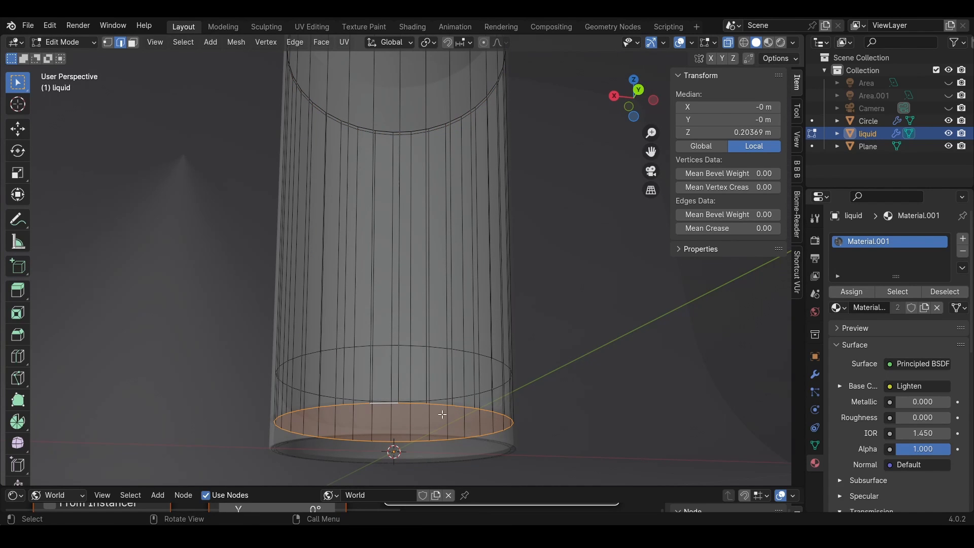
key(i)
click(539, 408)
key(g)
key(g)
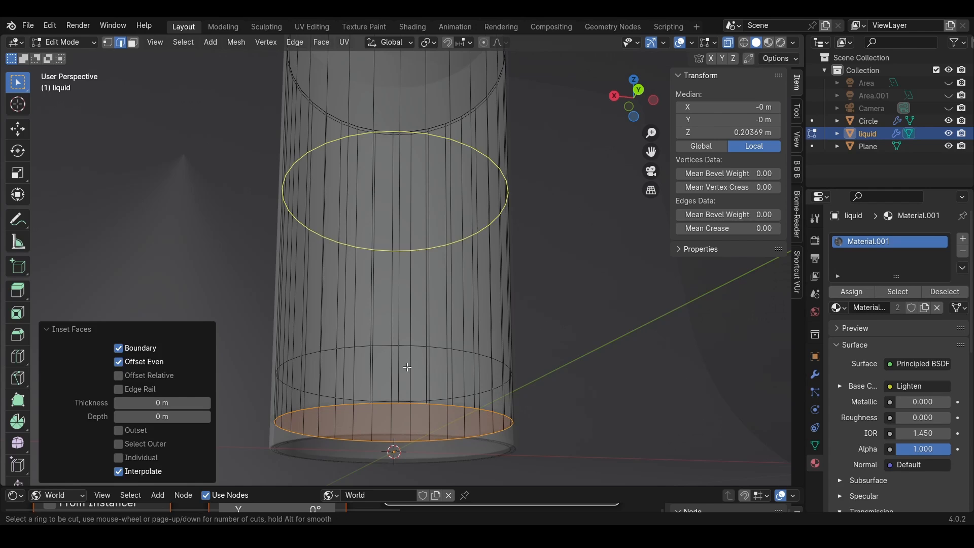
click(404, 409)
key(Tab)
middle_drag(413, 375, 394, 391)
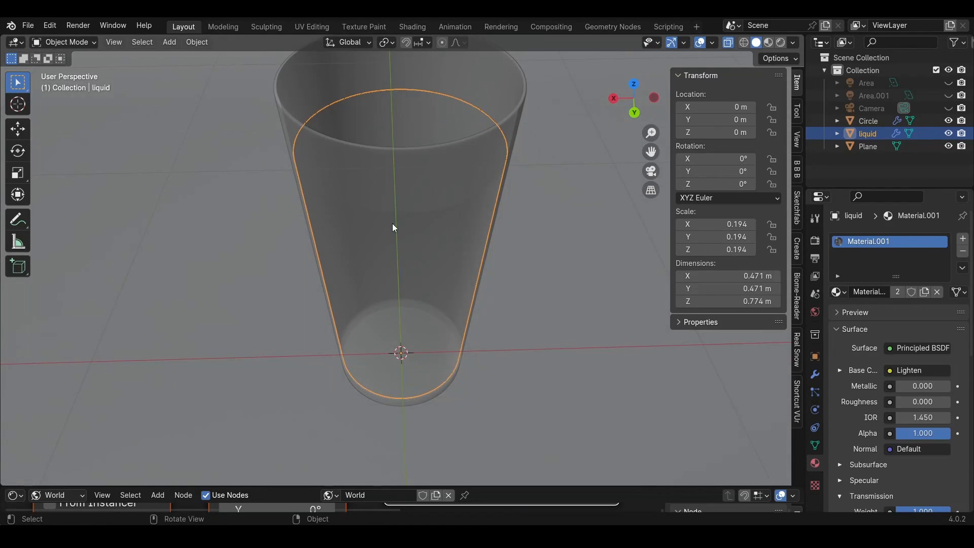
middle_drag(391, 224, 383, 210)
scroll(385, 142, down, 3)
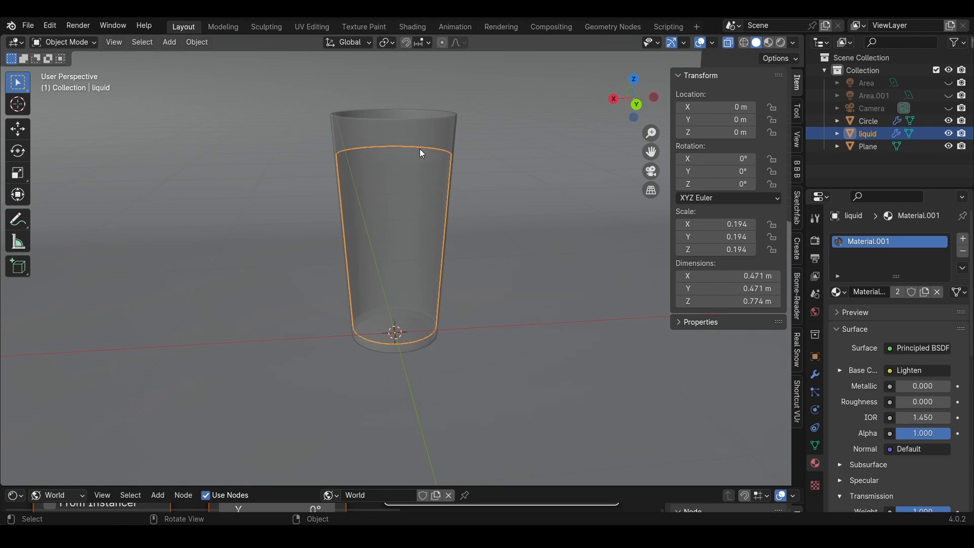
scroll(394, 114, up, 3)
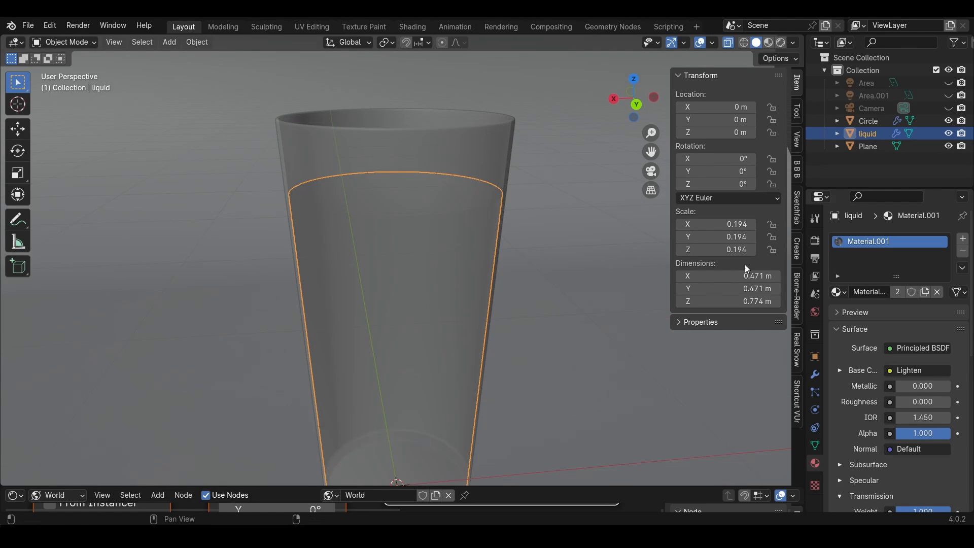
Make a separate copy of the glass material for the liquid object and name it liquid
drag(548, 486, 548, 400)
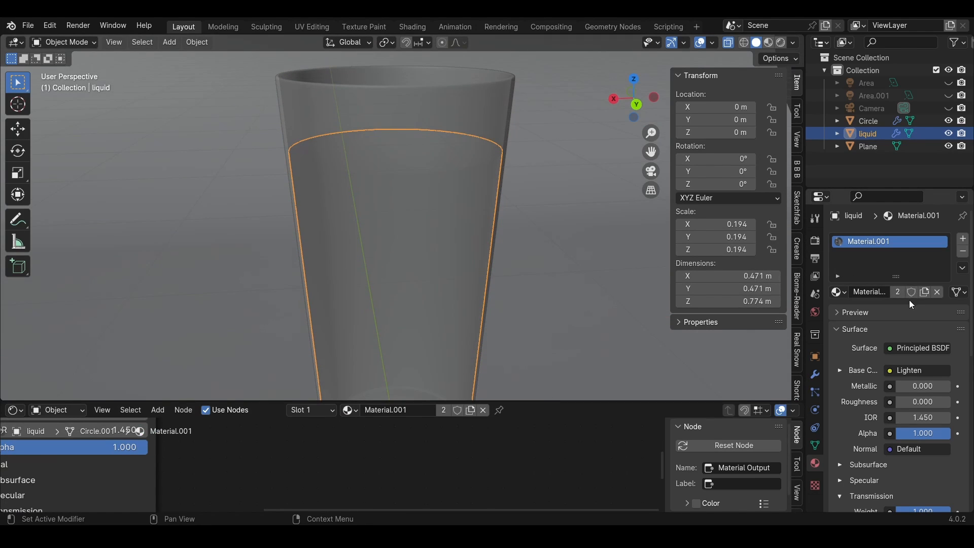
click(925, 292)
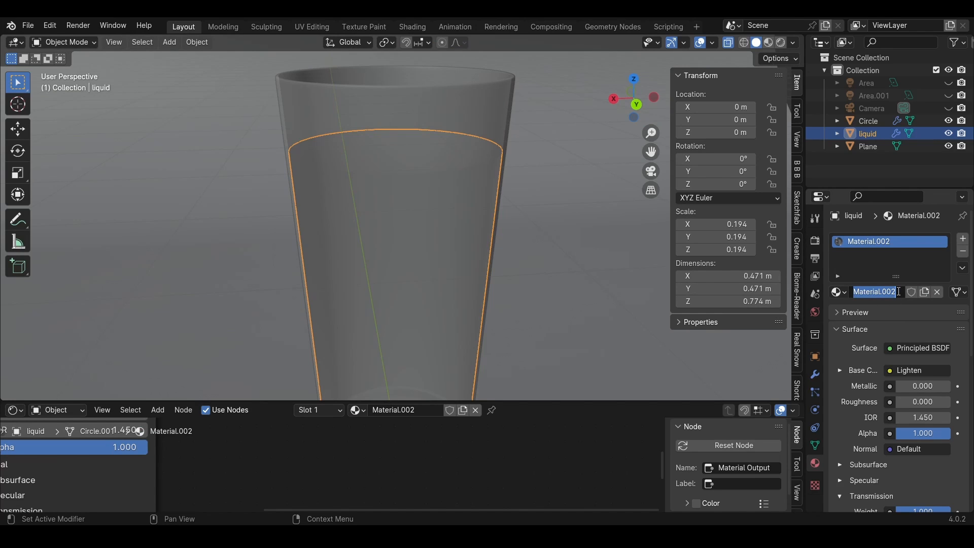
text(liquid)
key(Return)
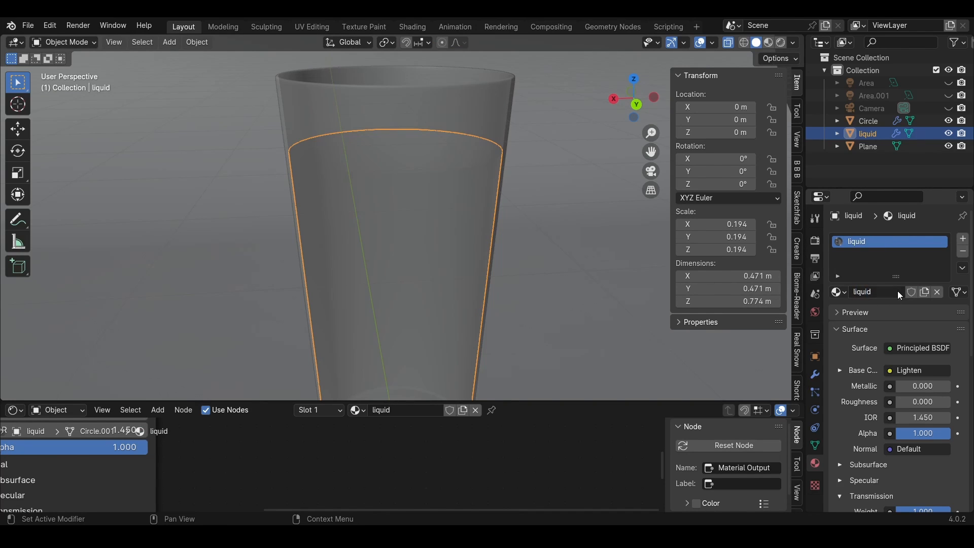
Add a Principled Volume node to the liquid material and connect it to the Material Output's Volume input
shift+middle_drag(340, 248, 406, 227)
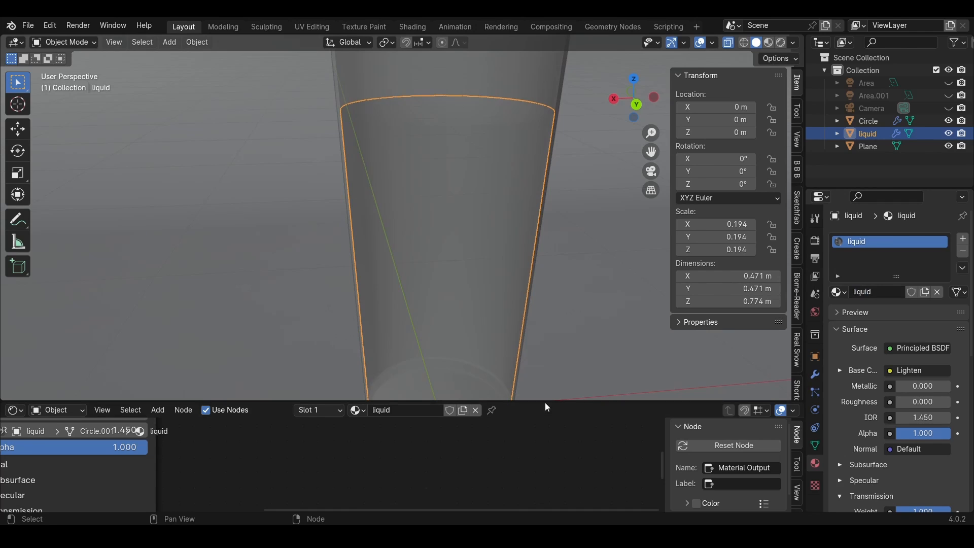
drag(545, 403, 558, 221)
drag(344, 295, 288, 351)
text(v)
click(191, 401)
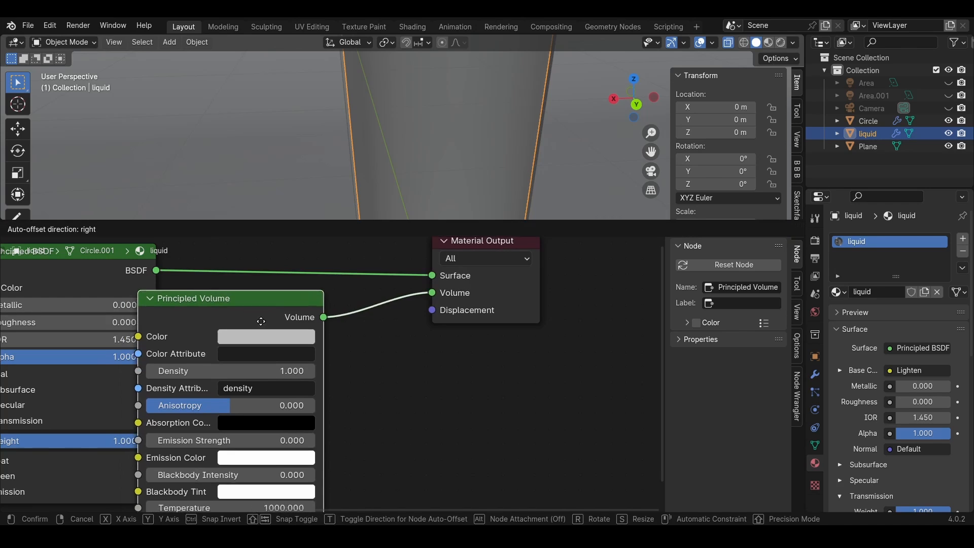
click(543, 257)
Set the Principled Volume node's color to a bright pink at full value
click(293, 352)
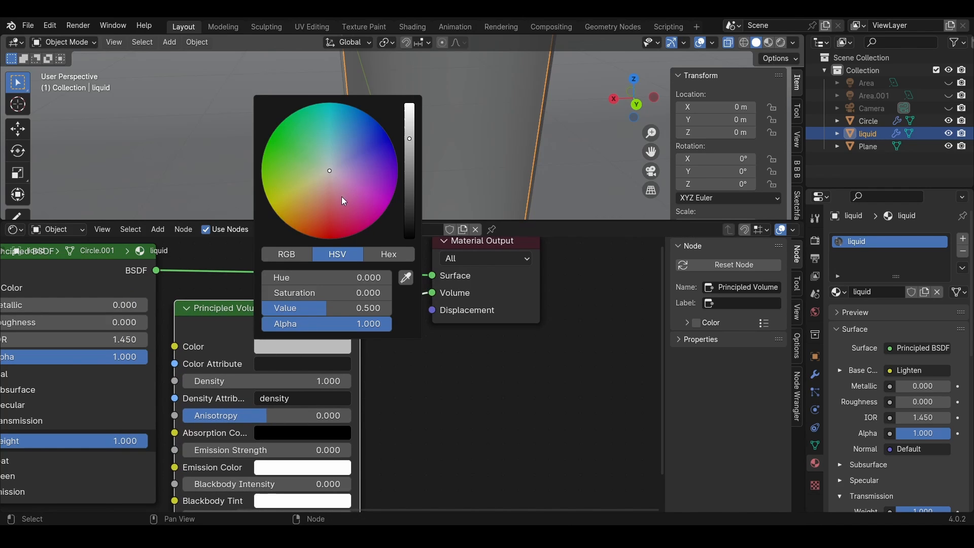
click(342, 197)
drag(409, 138, 409, 103)
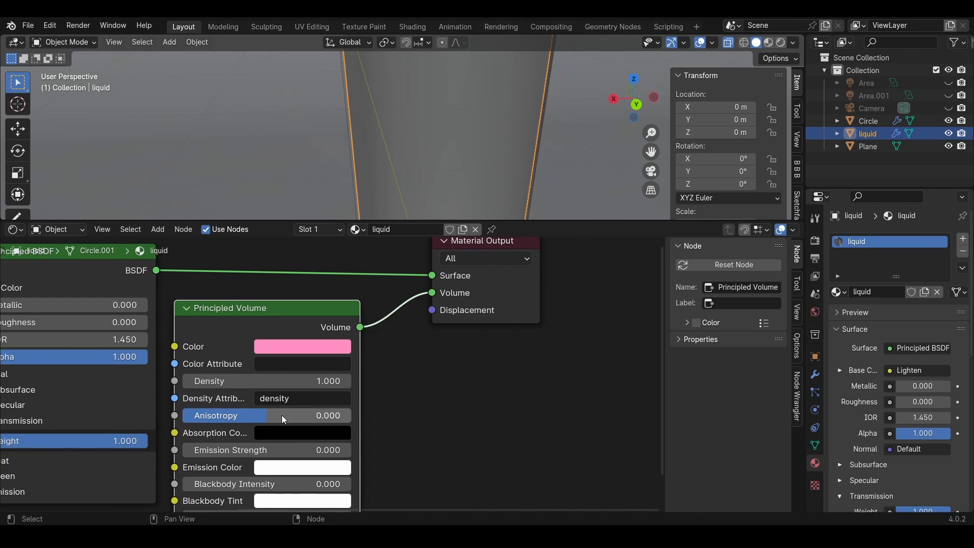
Lower the density of the liquid's Principled Volume node to 0.3
drag(201, 381, 188, 385)
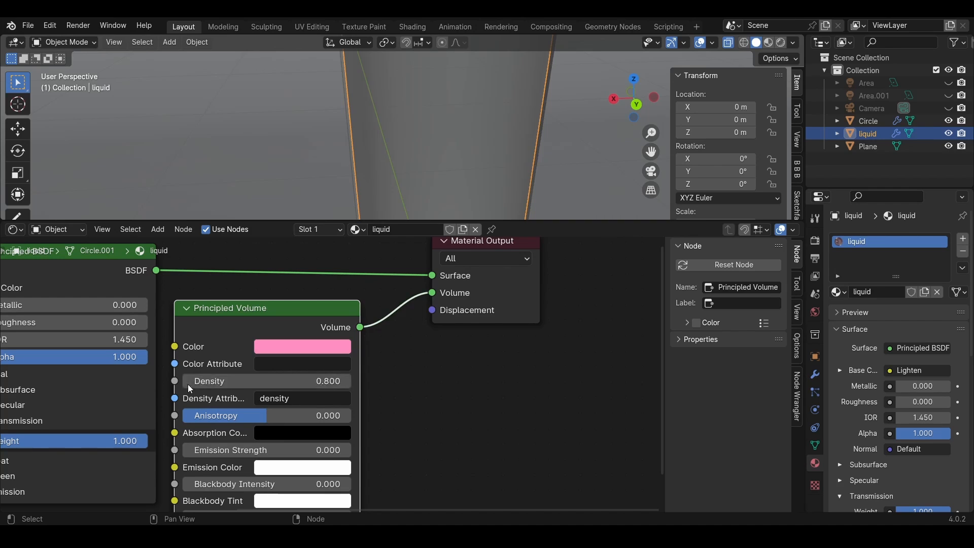
click(187, 385)
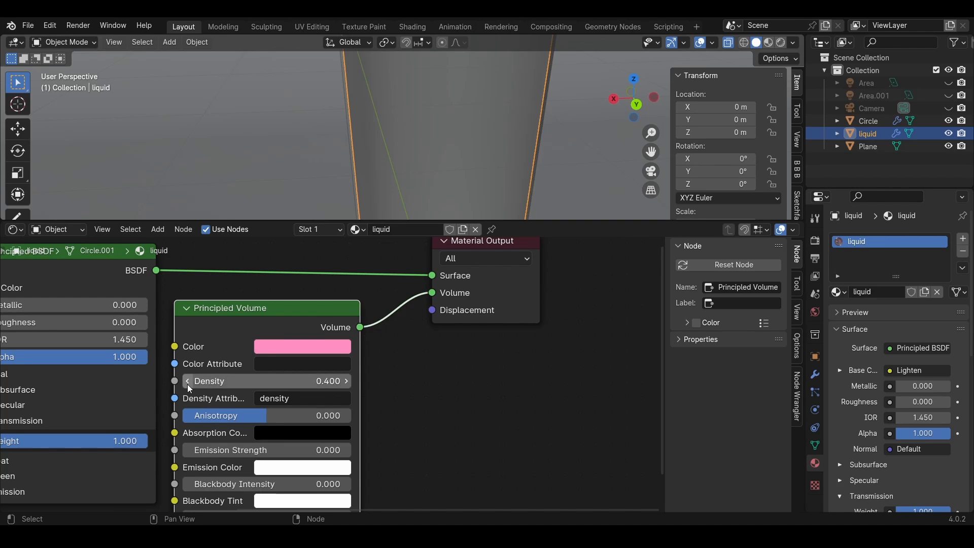
click(187, 385)
Tint the liquid material's Lighten mix node with pale yellow for color A and light peach for color B
middle_drag(257, 413, 484, 426)
click(92, 277)
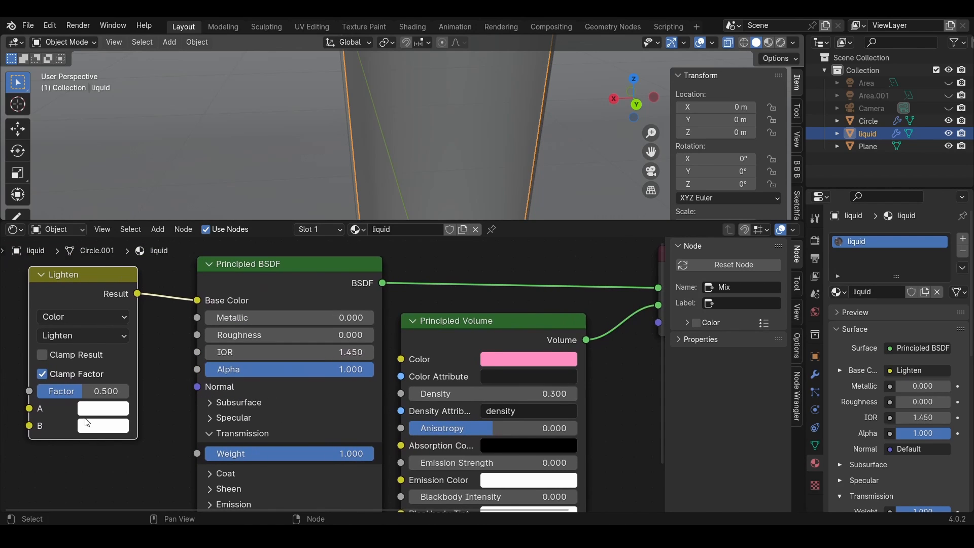
click(105, 410)
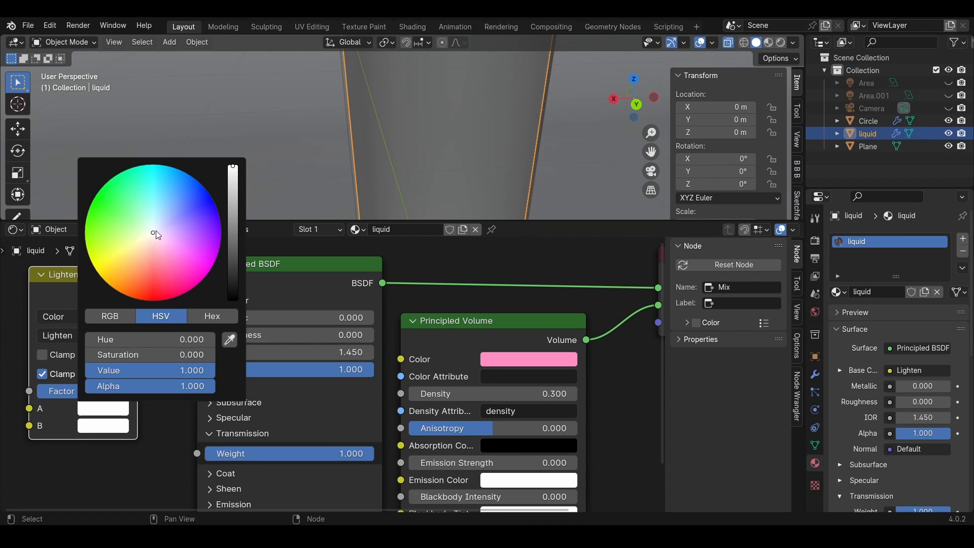
mouse_move(151, 232)
mouse_down()
mouse_move(138, 242)
mouse_move(147, 254)
mouse_move(139, 263)
mouse_up()
click(103, 425)
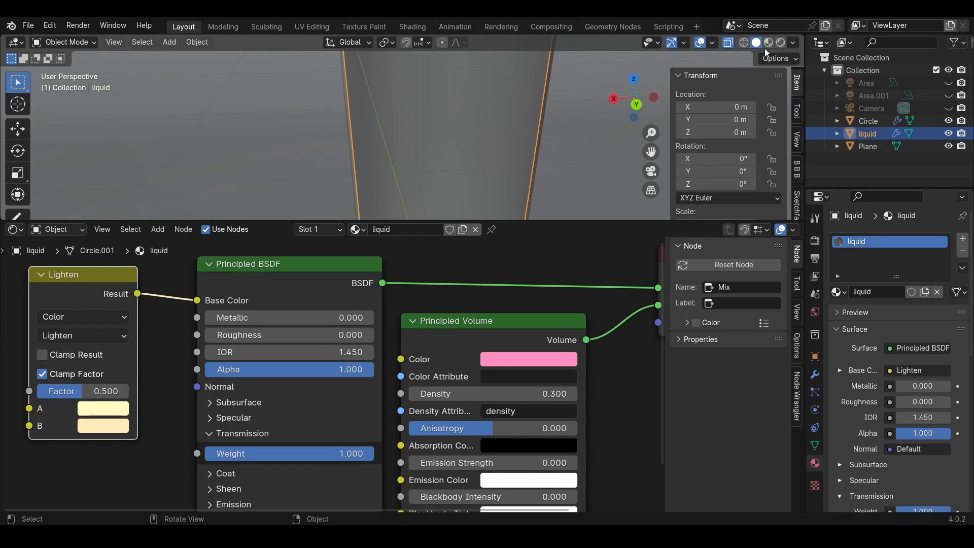
Show the scene in rendered shading through the camera and set the liquid's Principled BSDF IOR to 1.0
click(780, 43)
drag(543, 220, 522, 452)
scroll(418, 312, down, 3)
key(KP_0)
scroll(429, 290, up, 2)
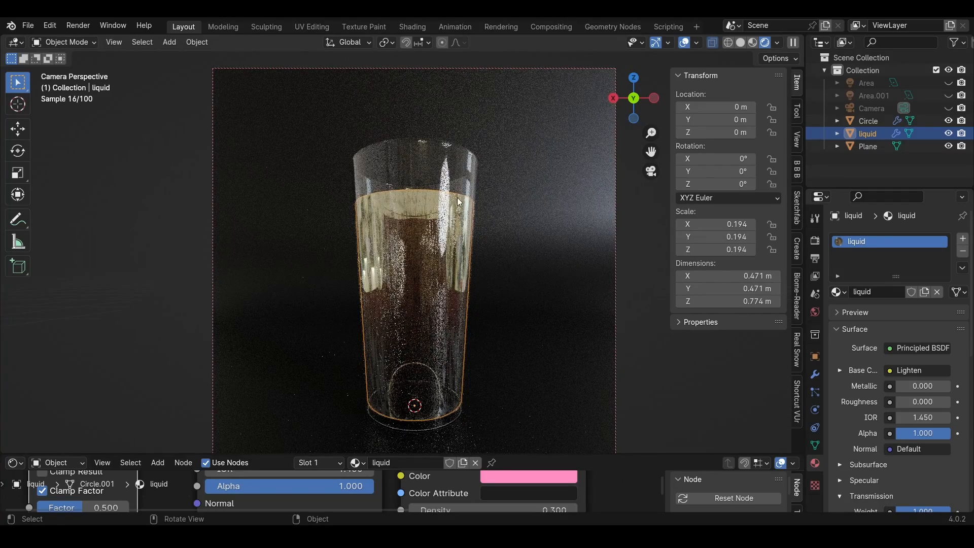
click(385, 242)
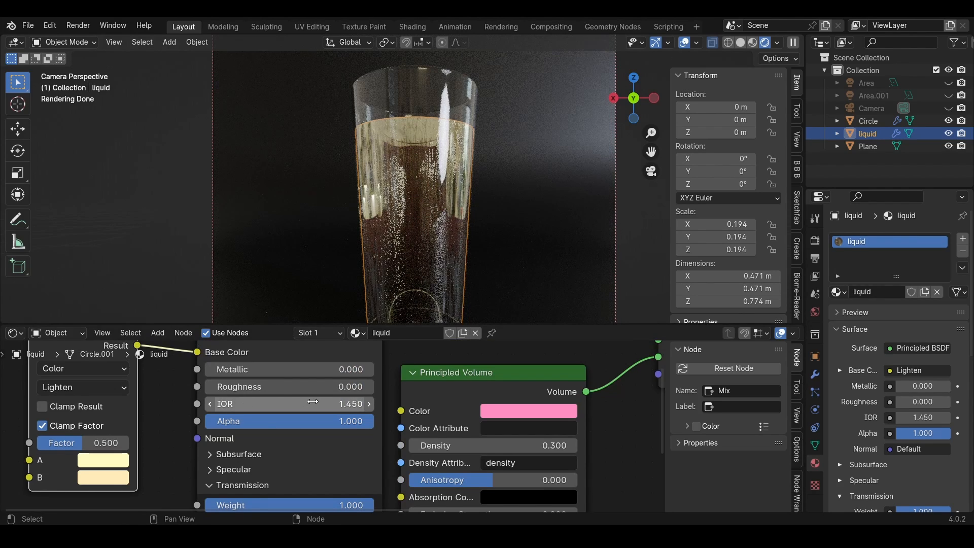
click(265, 407)
text(1)
key(Return)
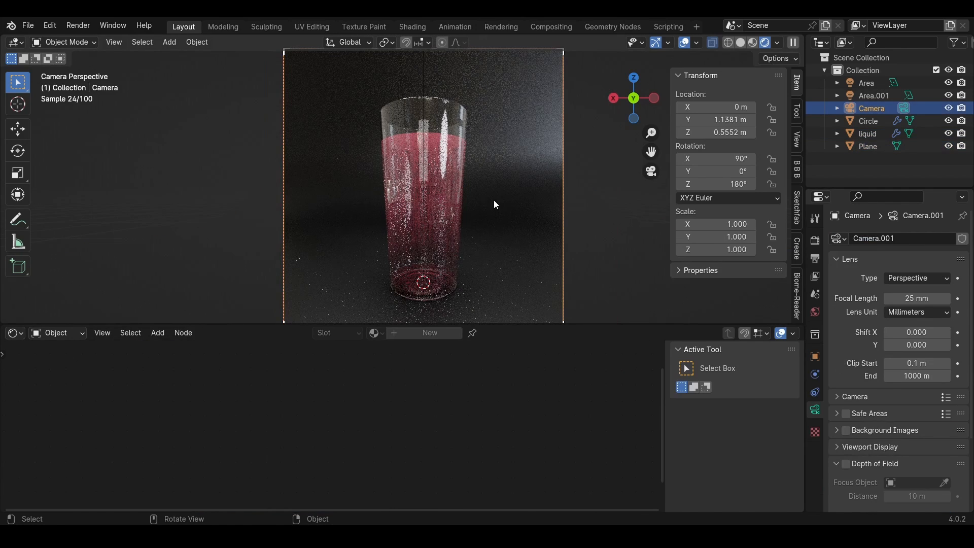
Move the camera about 0.06 m closer to the cup along its local Z axis
key(g)
key(z)
key(z)
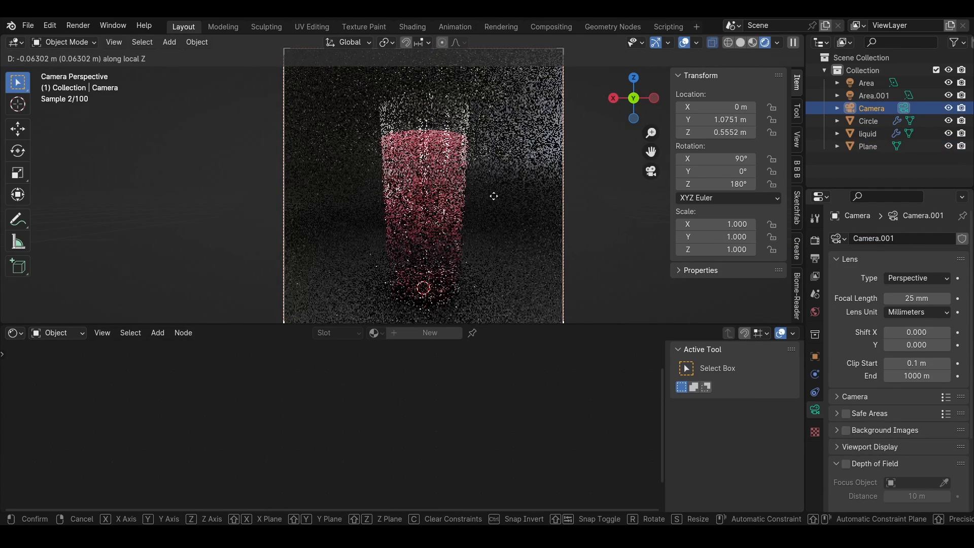
click(490, 194)
scroll(476, 197, down, 3)
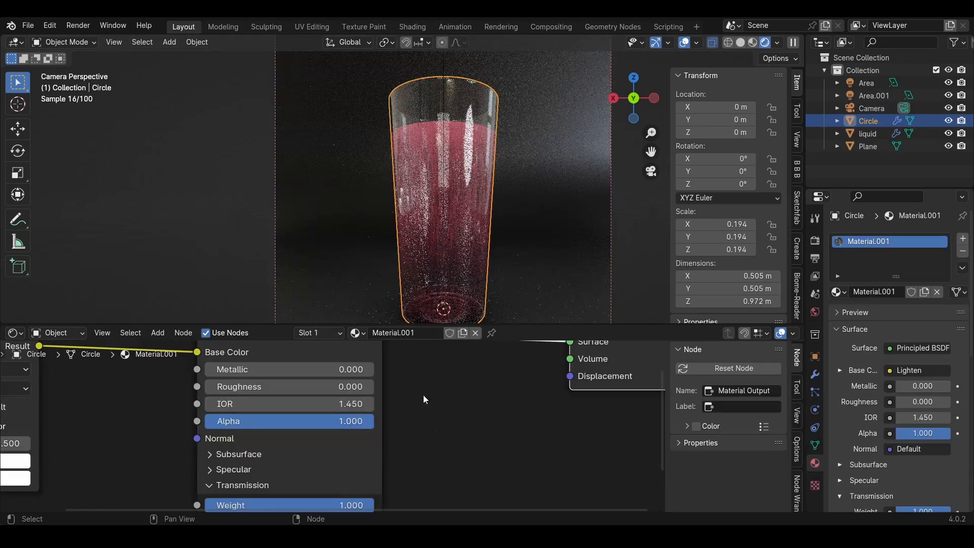
Adjust the color of the liquid's Principled Volume node to a saturated pink at full value
middle_drag(425, 399, 163, 409)
click(409, 199)
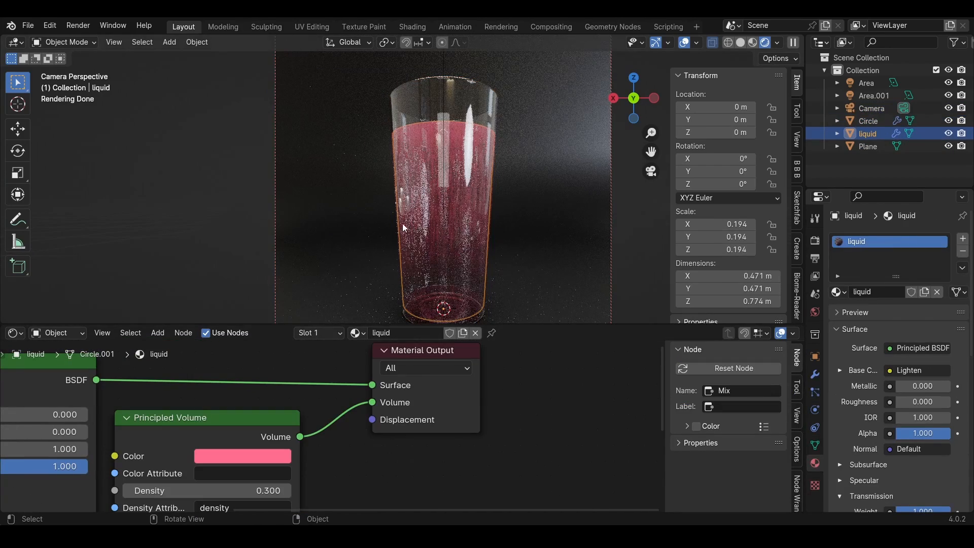
click(240, 461)
drag(276, 299, 272, 315)
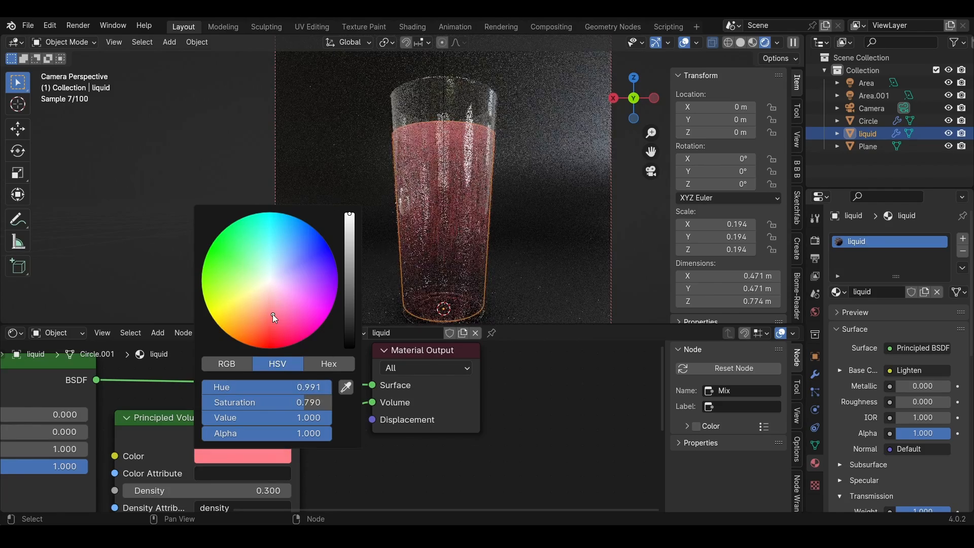
drag(276, 314, 282, 317)
Set the liquid's volume density to 0.5 and its Principled BSDF roughness to about 0.062
middle_drag(273, 485, 197, 391)
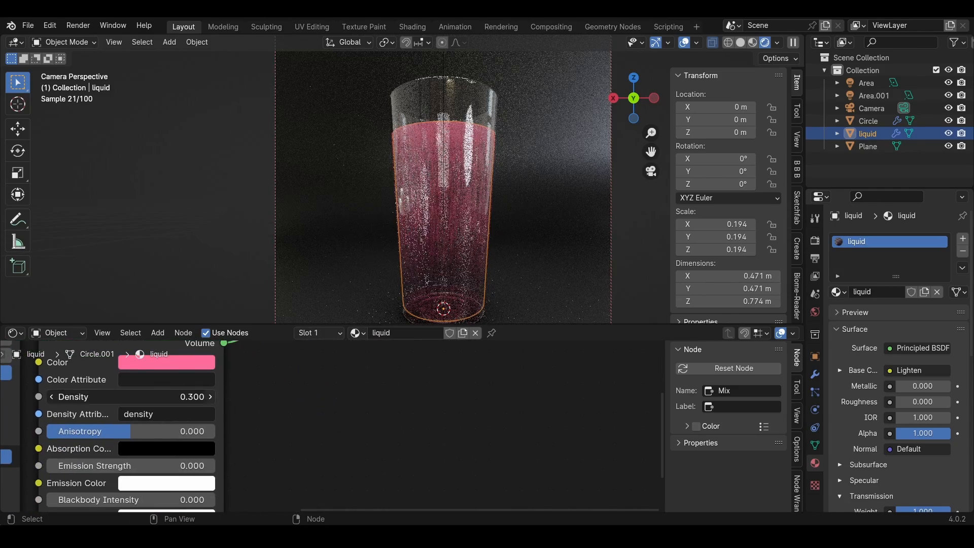
click(213, 396)
click(212, 396)
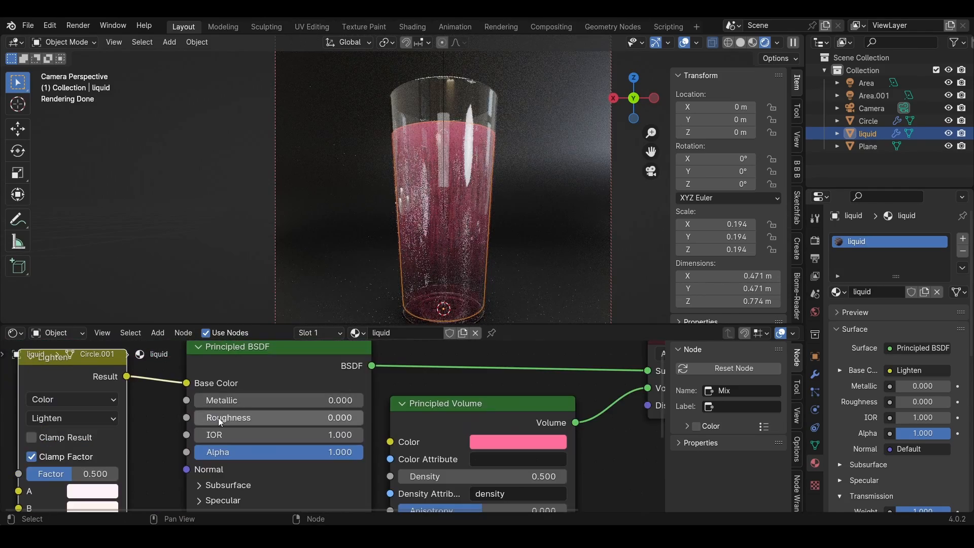
click(218, 418)
drag(218, 418, 226, 418)
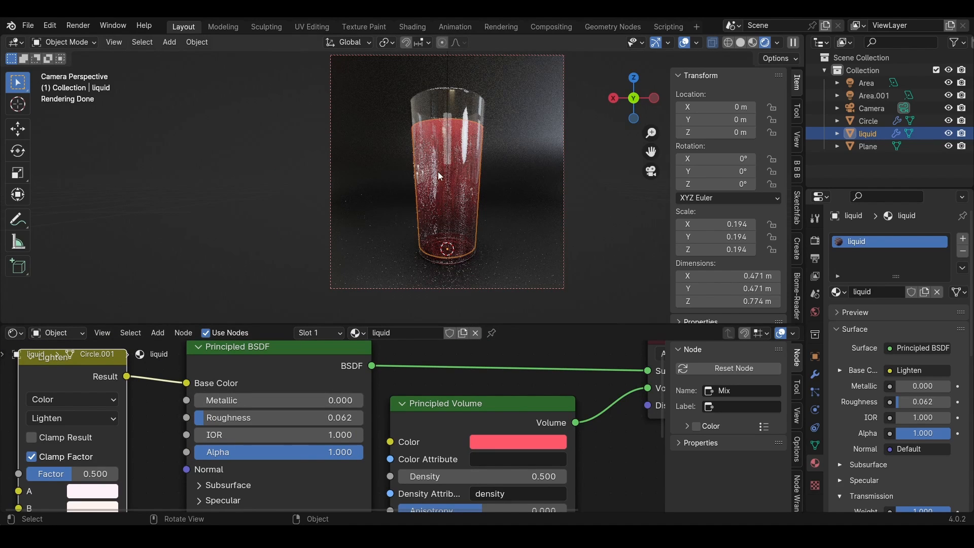
Return to solid shading, add a mesh circle at the base of the cup, and scale it down to about 0.053
click(743, 42)
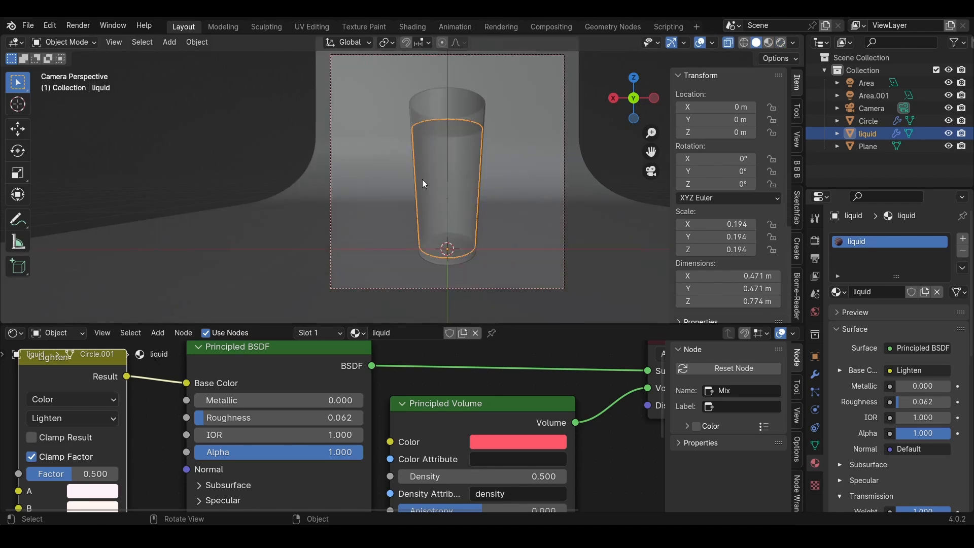
middle_drag(422, 179, 430, 198)
scroll(421, 223, down, 4)
shift+middle_drag(410, 238, 404, 133)
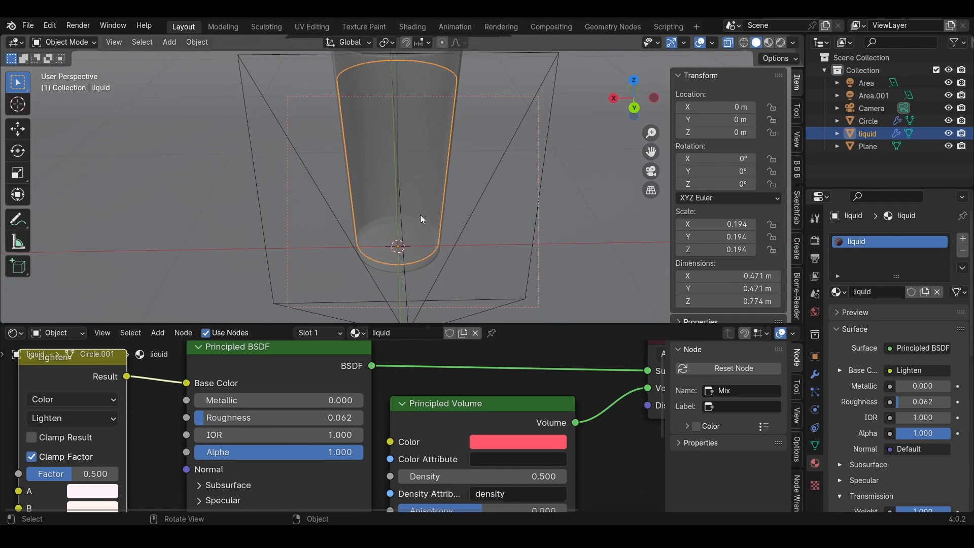
key(shift+a)
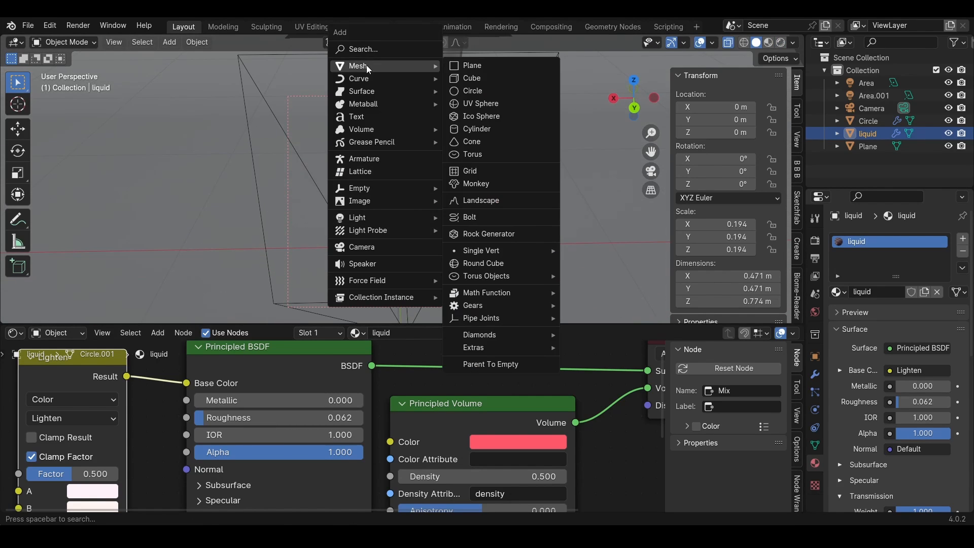
click(470, 142)
key(s)
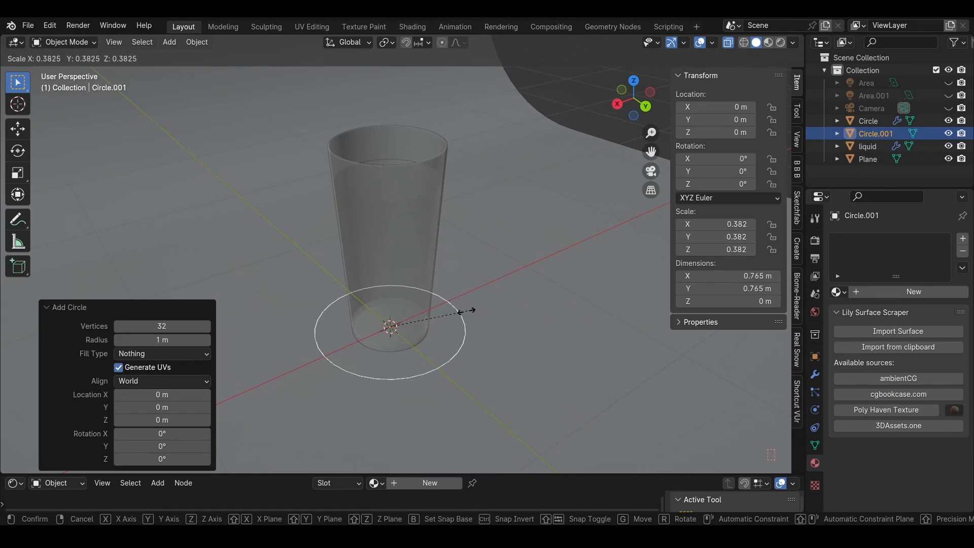
click(401, 327)
Extrude the circle upward along Z into a straw and slim it to about 0.044 m wide and 1.21 m tall
key(Tab)
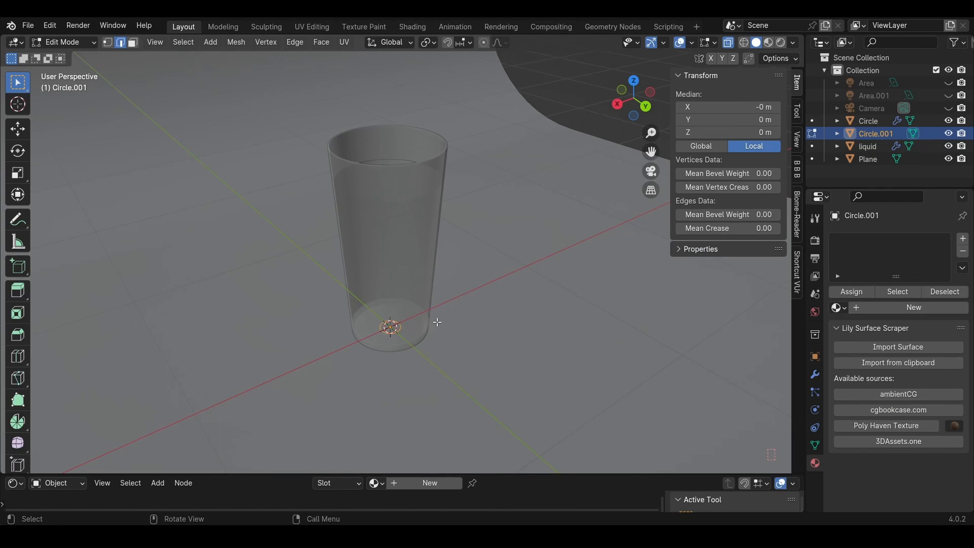
key(e)
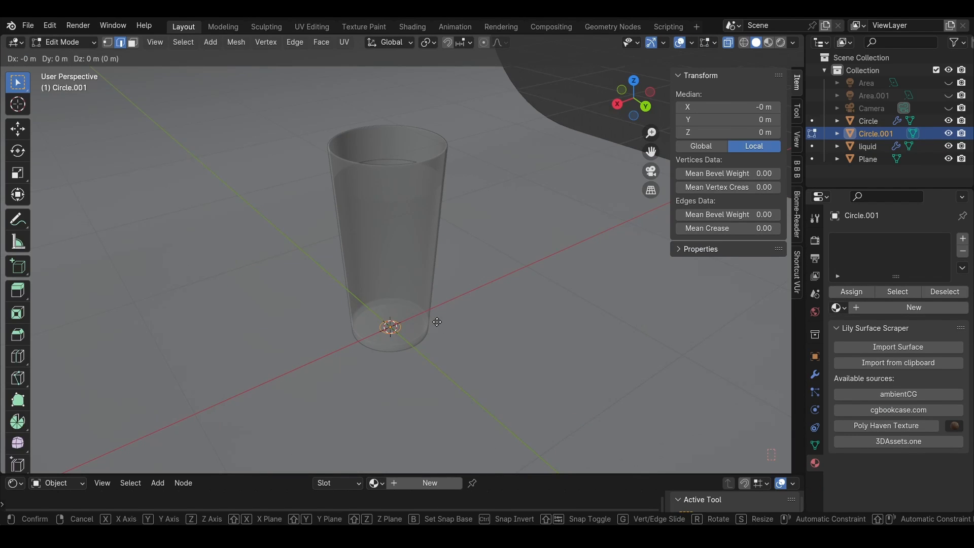
key(z)
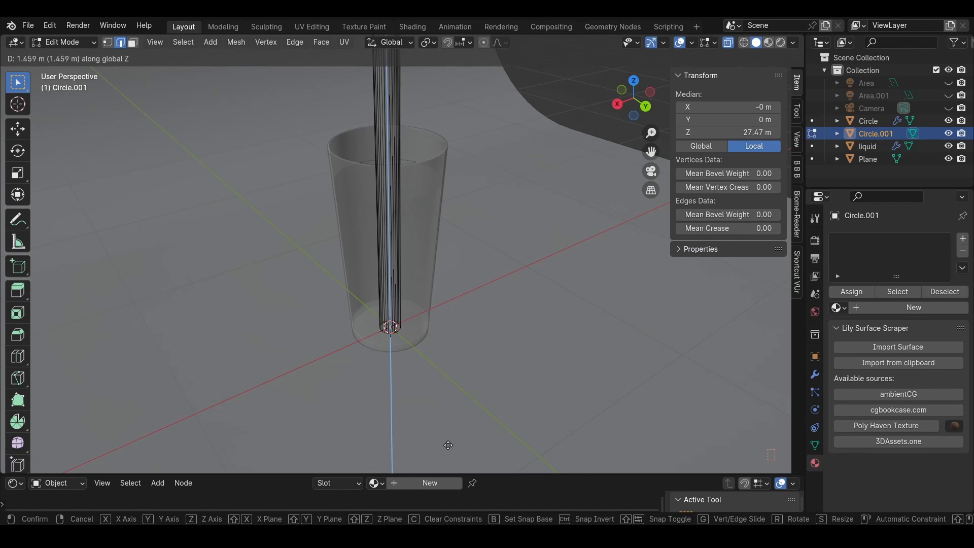
click(437, 449)
key(Tab)
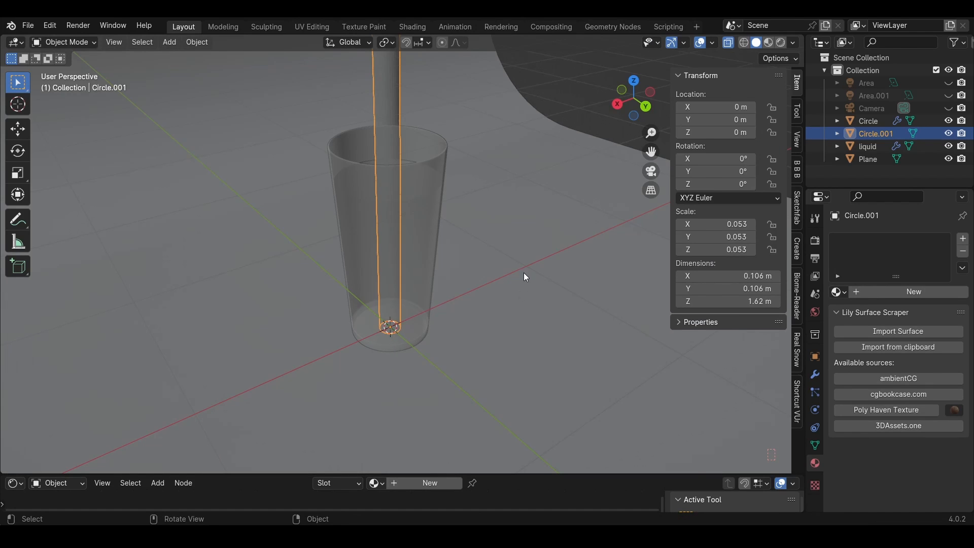
key(s)
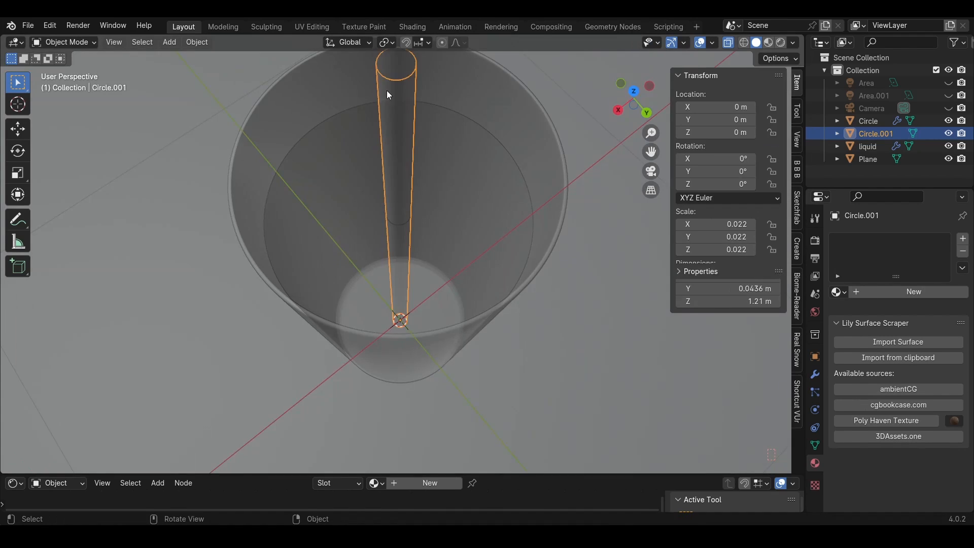
middle_drag(387, 90, 393, 95)
Give the straw the material named Material and shade it smooth with auto smooth at 30°, using material preview shading
click(871, 293)
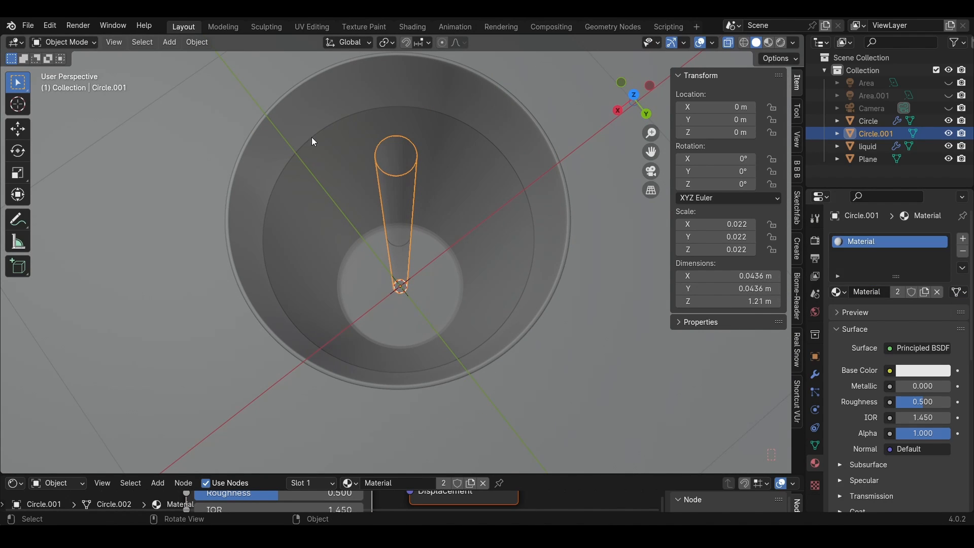
middle_drag(313, 142, 423, 123)
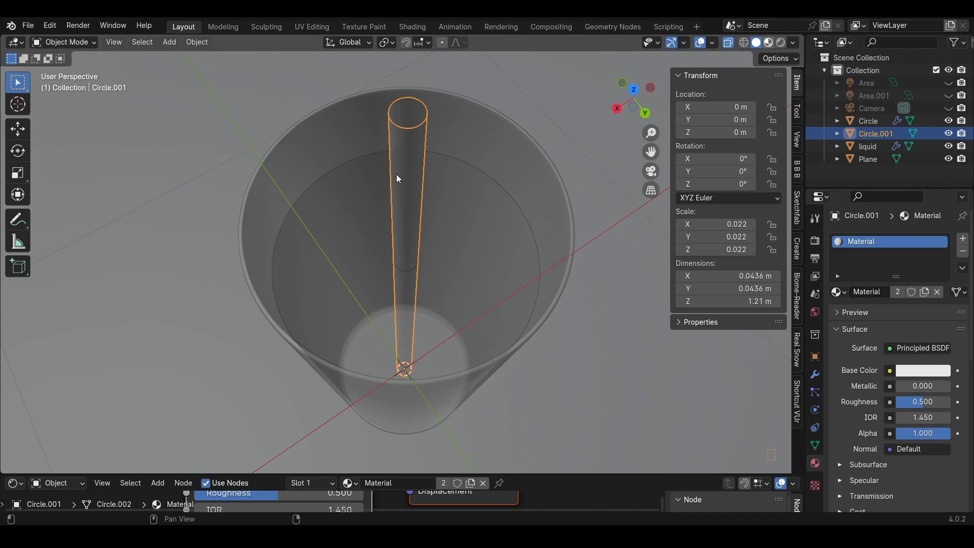
key(z)
shift+middle_drag(397, 175, 422, 211)
scroll(408, 126, up, 2)
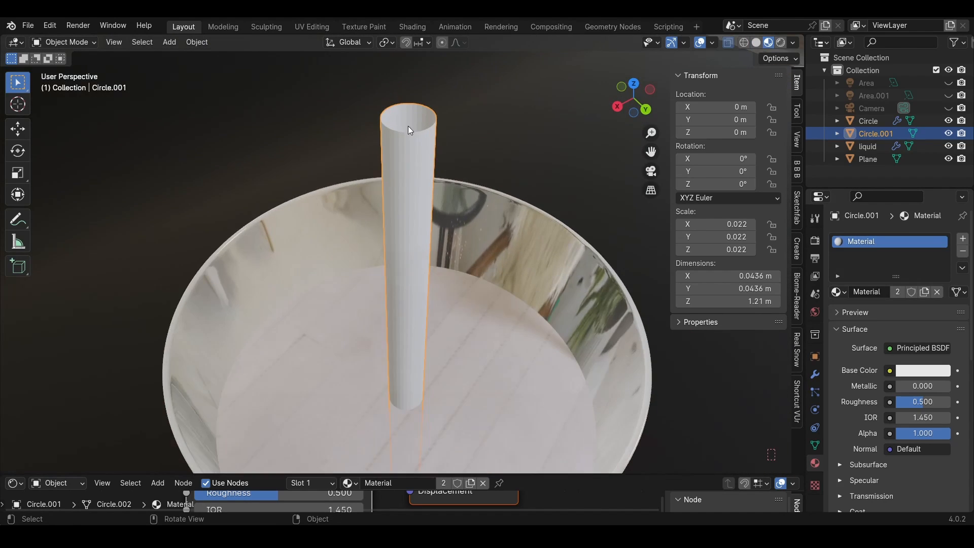
scroll(409, 130, up, 2)
right_click(404, 159)
click(405, 162)
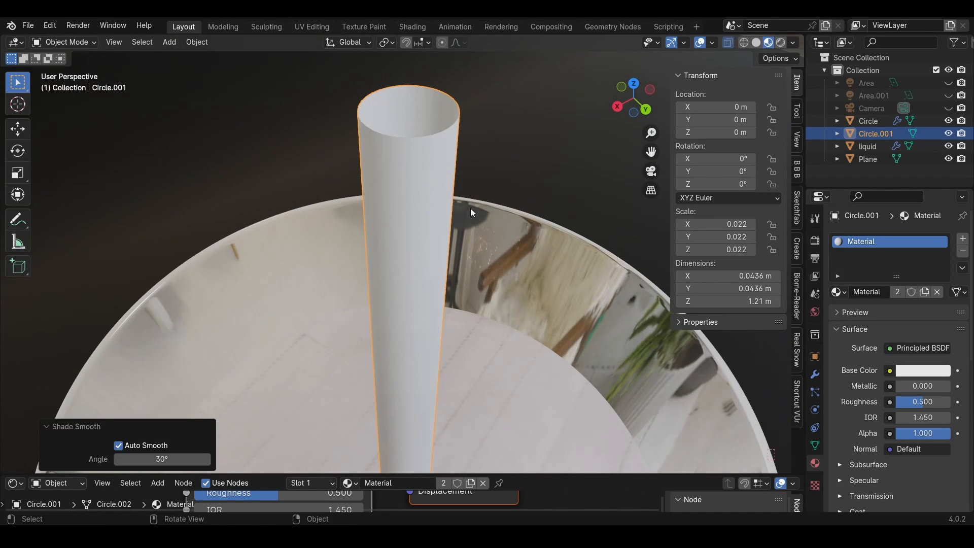
Set the straw material's Anisotropic to 1.0 and Anisotropic Rotation to about 0.459, and switch to rendered shading
scroll(836, 399, down, 3)
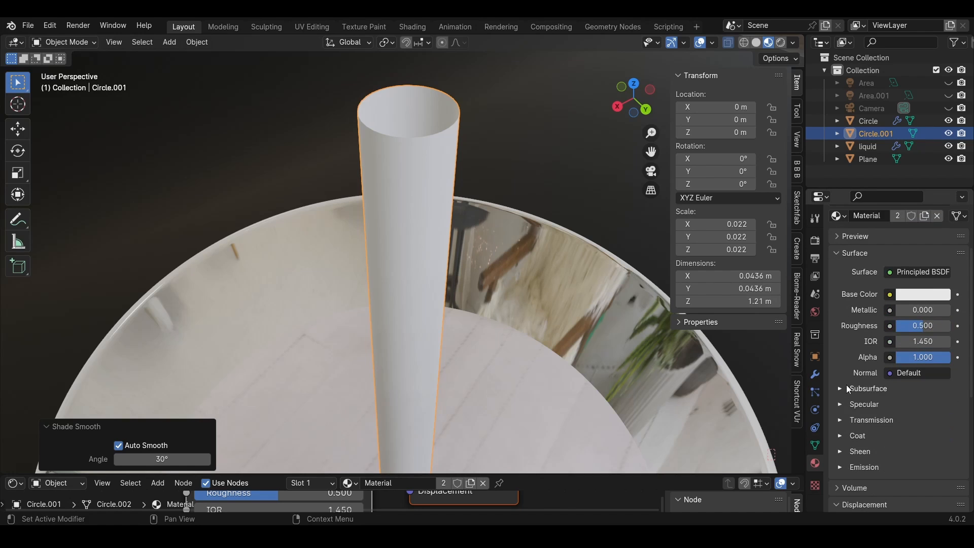
click(842, 406)
scroll(848, 406, down, 3)
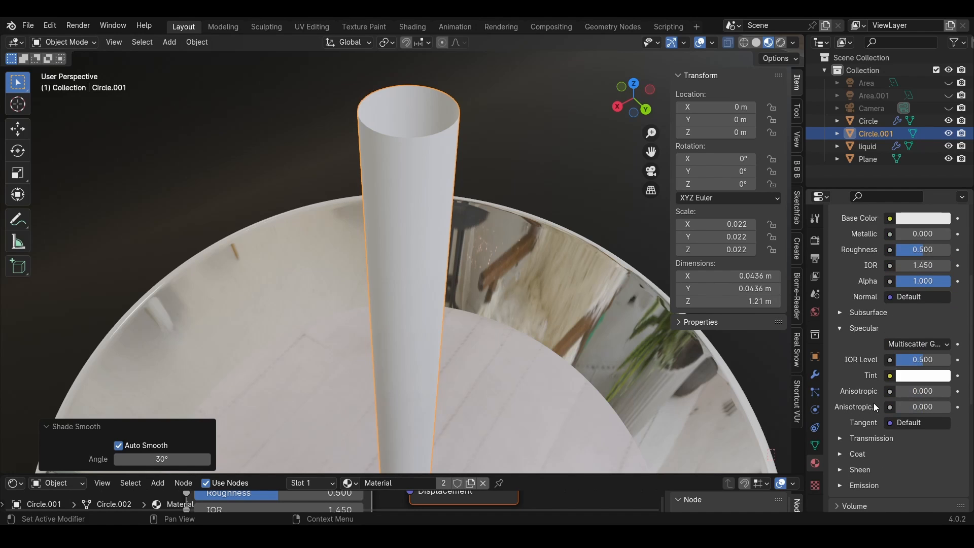
mouse_move(902, 395)
mouse_down()
mouse_move(936, 395)
mouse_move(920, 407)
mouse_up()
click(780, 42)
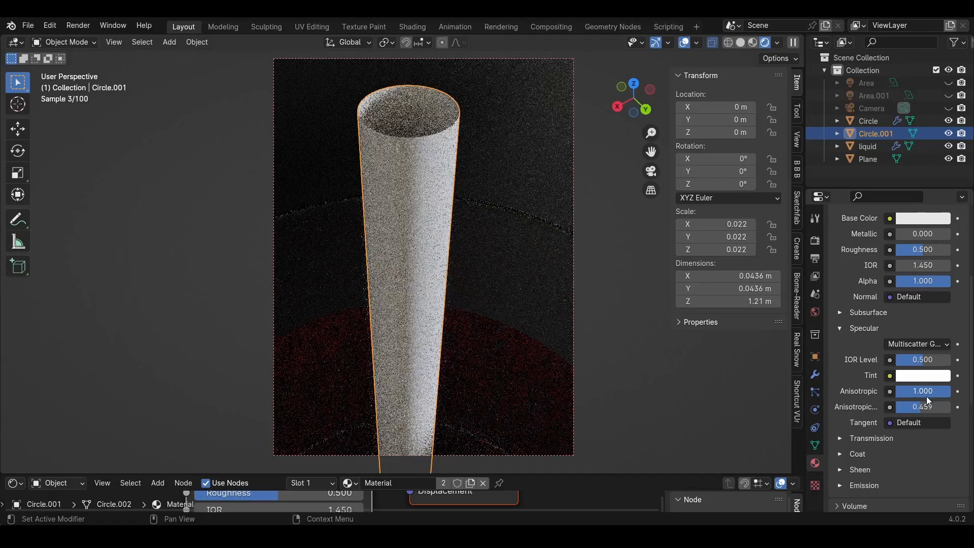
Raise the straw material's Anisotropic Rotation and Metallic values to 1.0
middle_drag(411, 290, 414, 243)
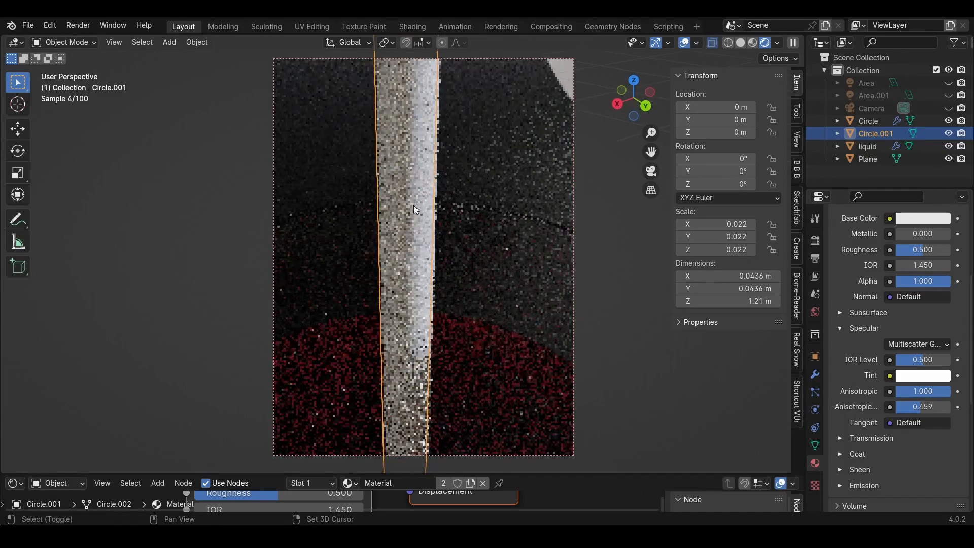
mouse_move(413, 205)
shift+middle_down()
mouse_move(418, 292)
mouse_move(409, 224)
shift+middle_up()
scroll(400, 279, down, 1)
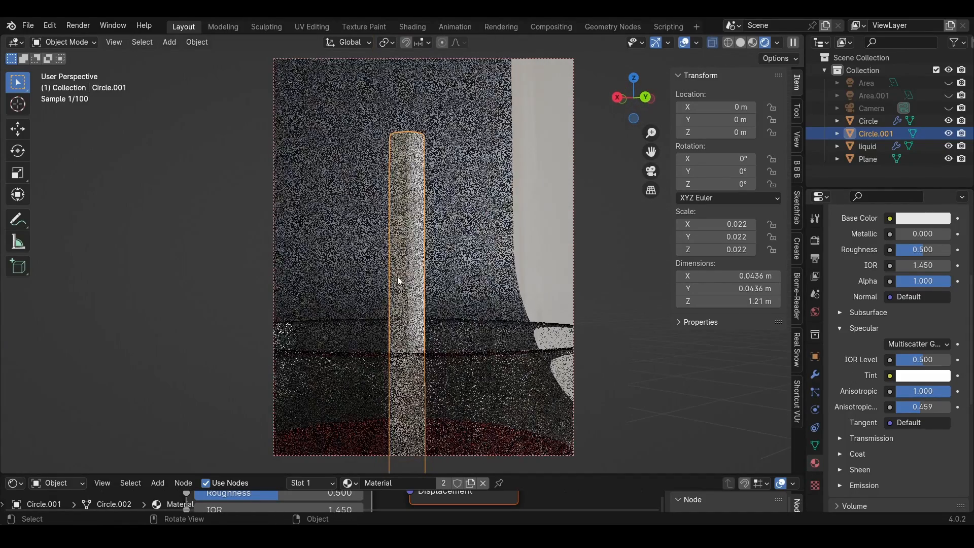
drag(917, 404, 951, 404)
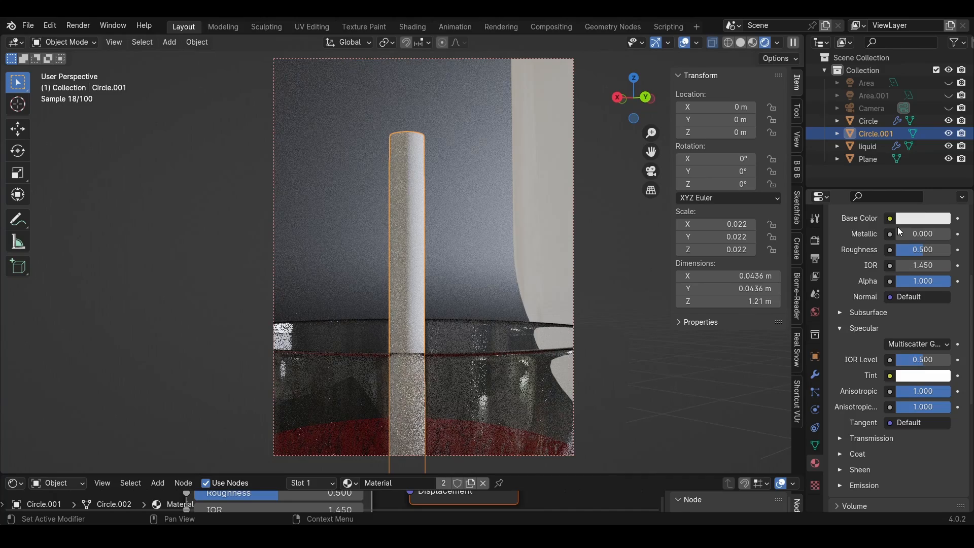
drag(902, 233, 957, 234)
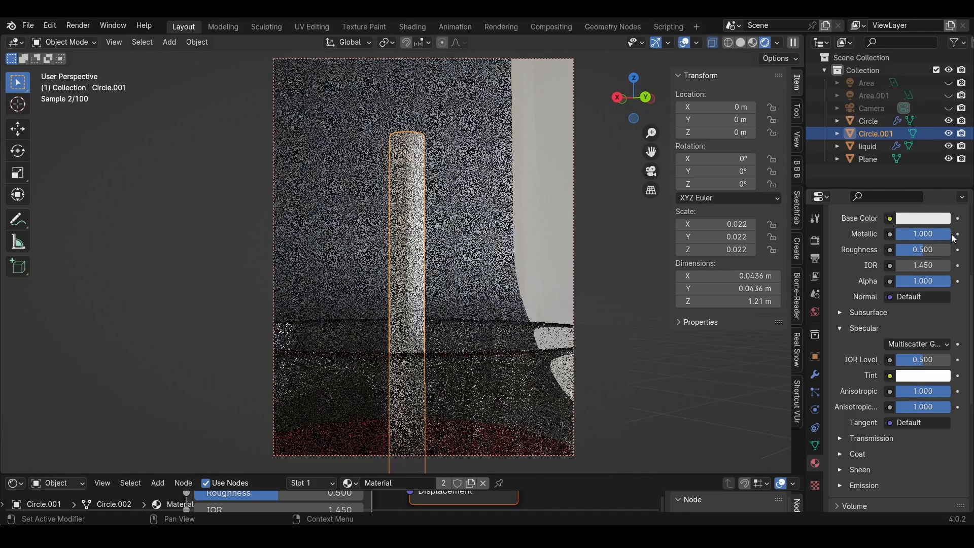
Set the straw material's Anisotropic Rotation to about 0.606 and check the highlights on the straw's surface and open end
drag(943, 407, 929, 406)
middle_drag(402, 361, 398, 409)
scroll(419, 194, up, 3)
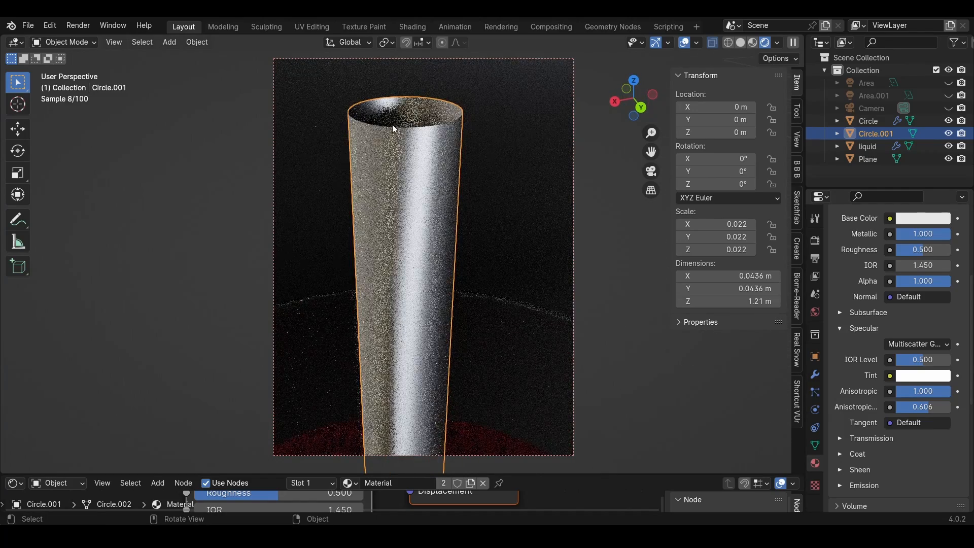
mouse_move(401, 184)
middle_down()
mouse_move(402, 200)
mouse_move(400, 191)
middle_up()
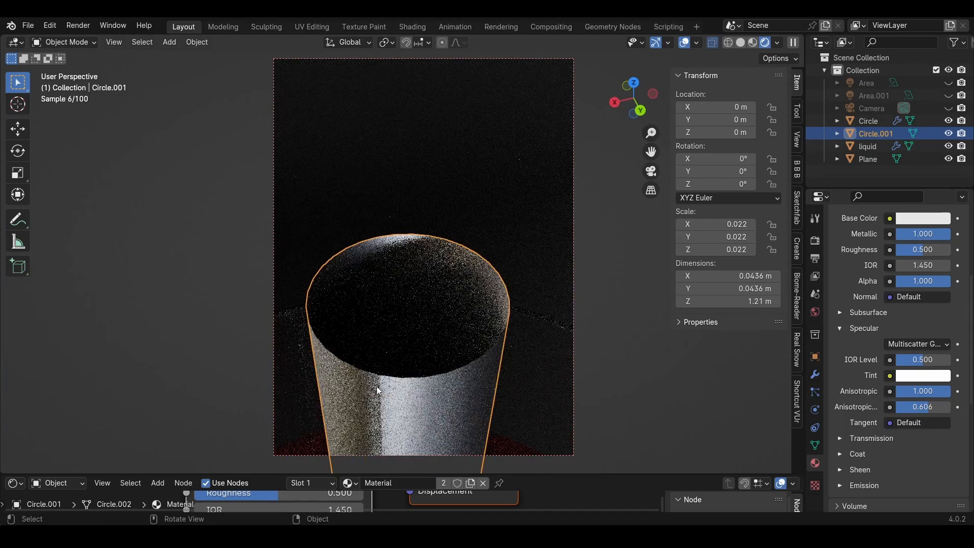
Add a Solidify modifier to the straw with a thickness of 0.05 m
click(815, 376)
click(866, 239)
click(866, 245)
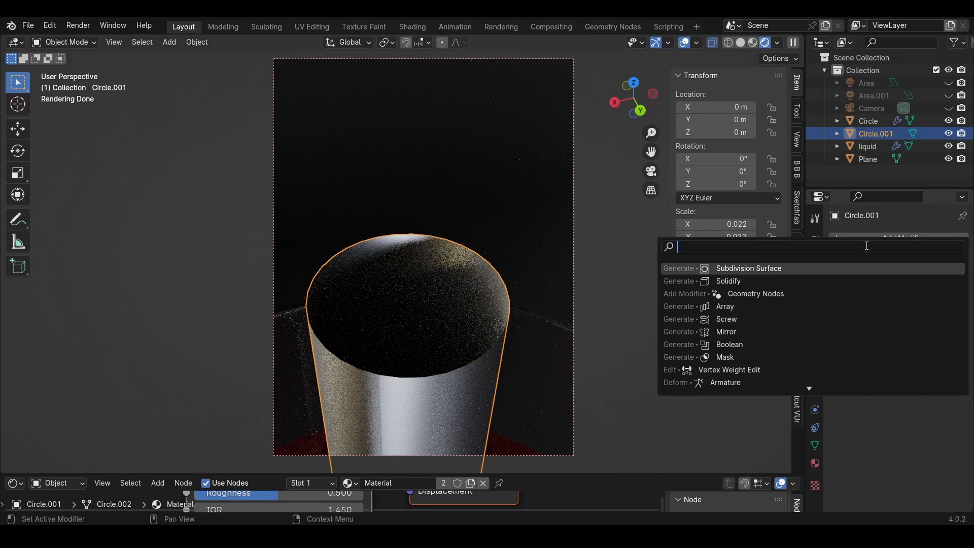
click(792, 280)
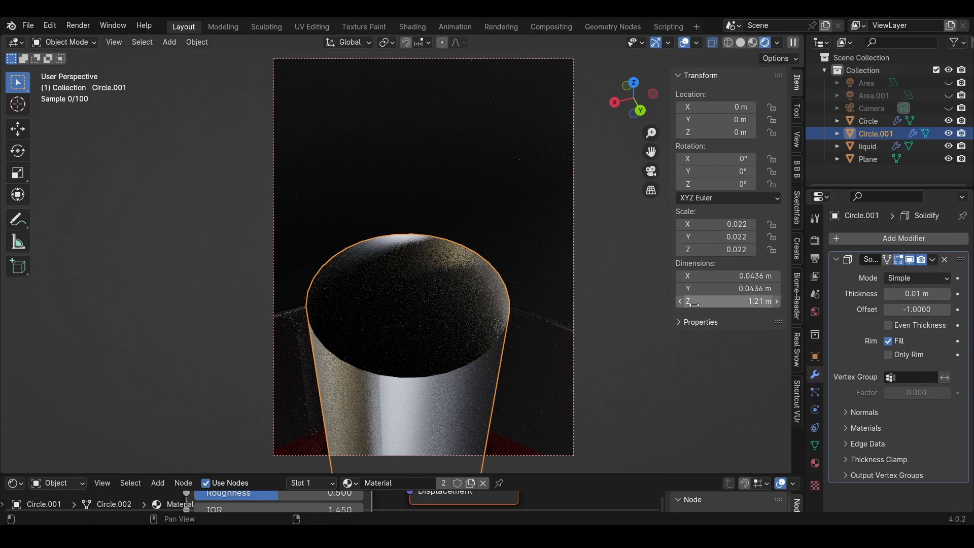
click(946, 296)
click(946, 296)
click(946, 295)
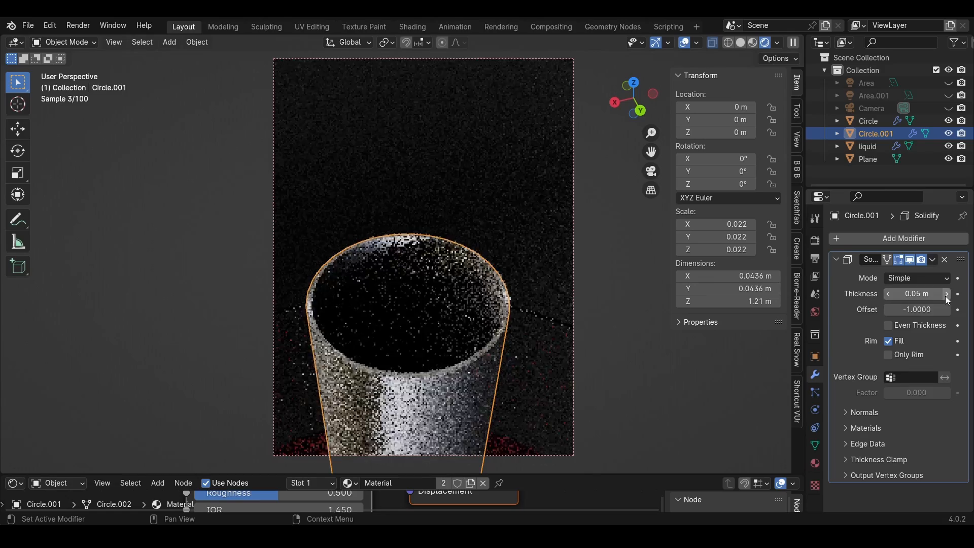
click(946, 296)
Examine the straw's wall thickness, rim and metallic shading from close up and from further away
shift+middle_drag(399, 339, 428, 281)
scroll(428, 281, down, 8)
scroll(414, 274, up, 2)
scroll(417, 278, up, 3)
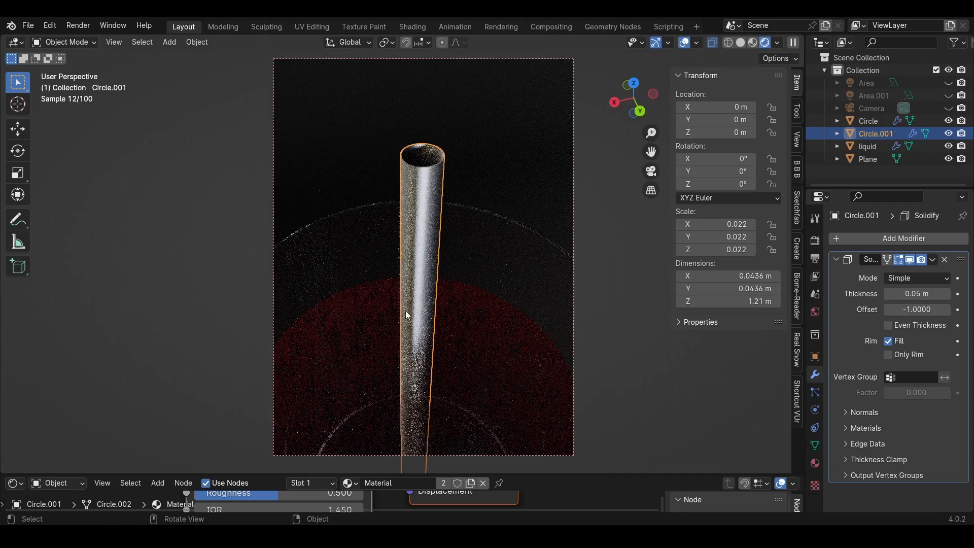
scroll(397, 191, up, 2)
shift+middle_drag(398, 191, 418, 202)
scroll(416, 207, down, 2)
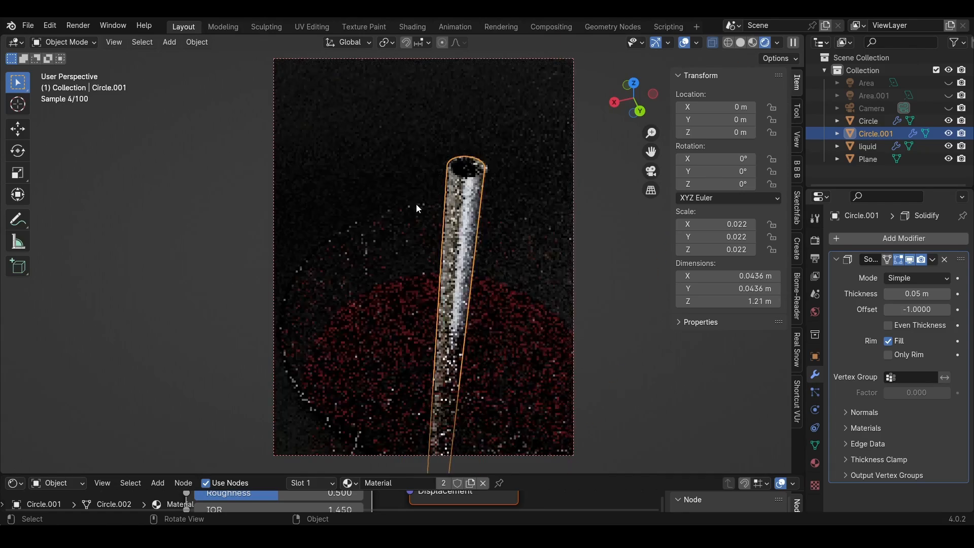
shift+middle_drag(427, 324, 409, 260)
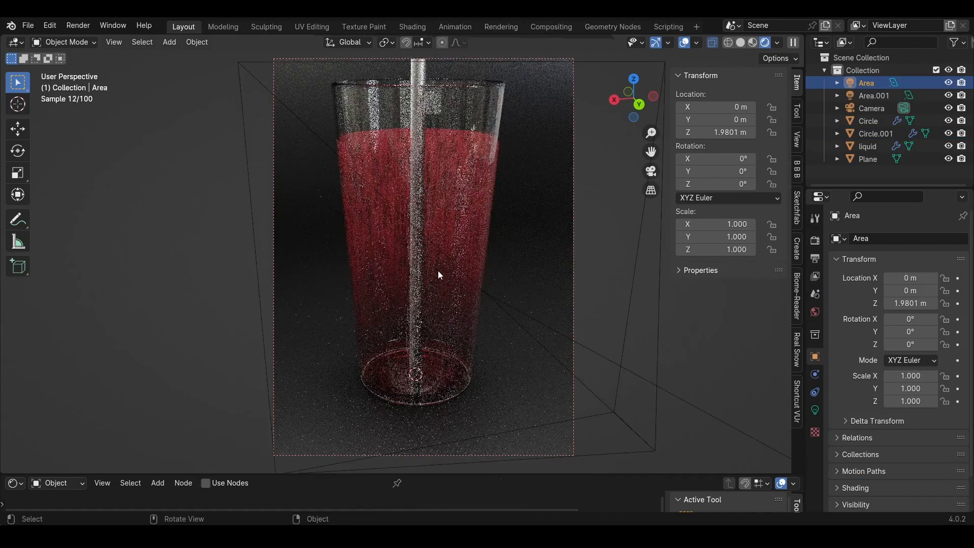
Set the power of the area light above the glass to 186.5 W
scroll(437, 274, down, 5)
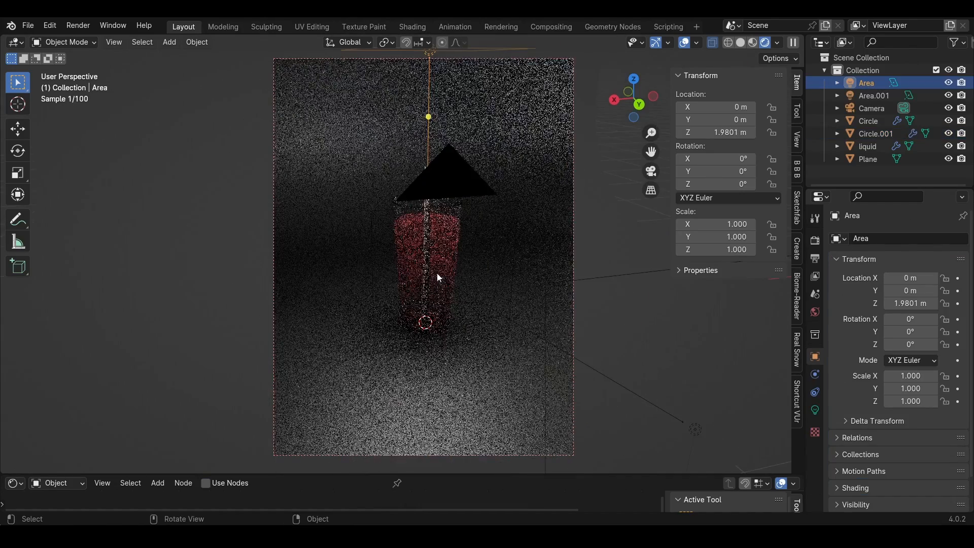
middle_drag(439, 278, 474, 245)
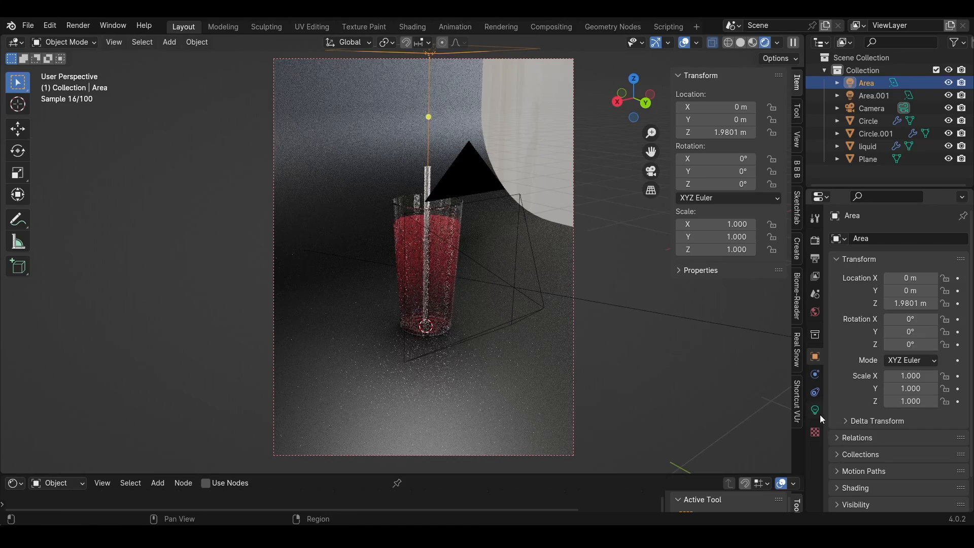
click(819, 413)
drag(909, 324, 893, 324)
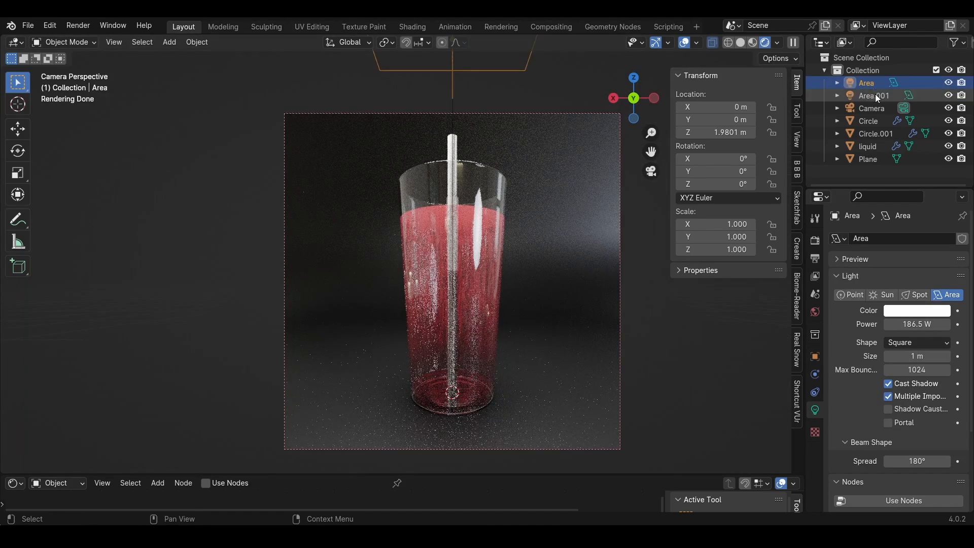
Set the Area.001 light's power to 44.7 W and scale the light up to about five times its size
click(873, 95)
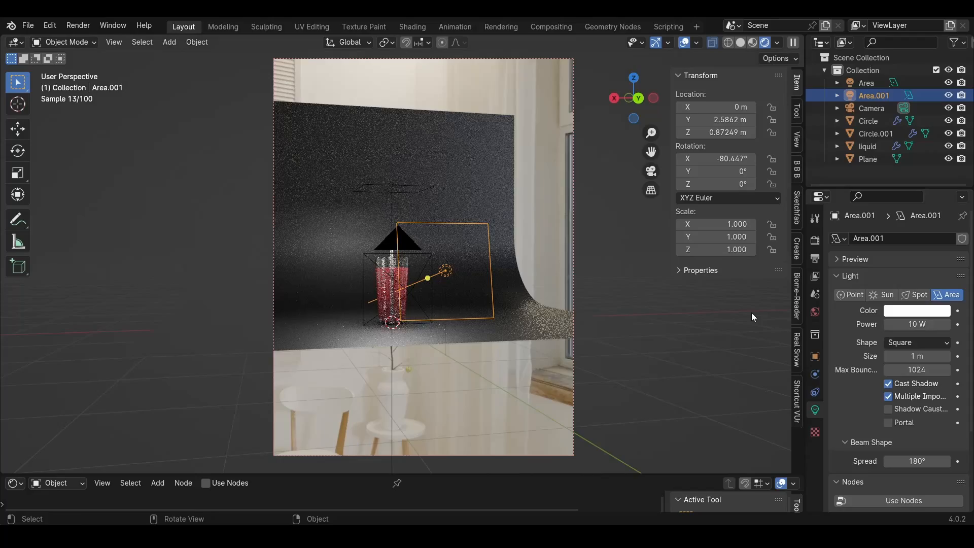
drag(917, 324, 906, 324)
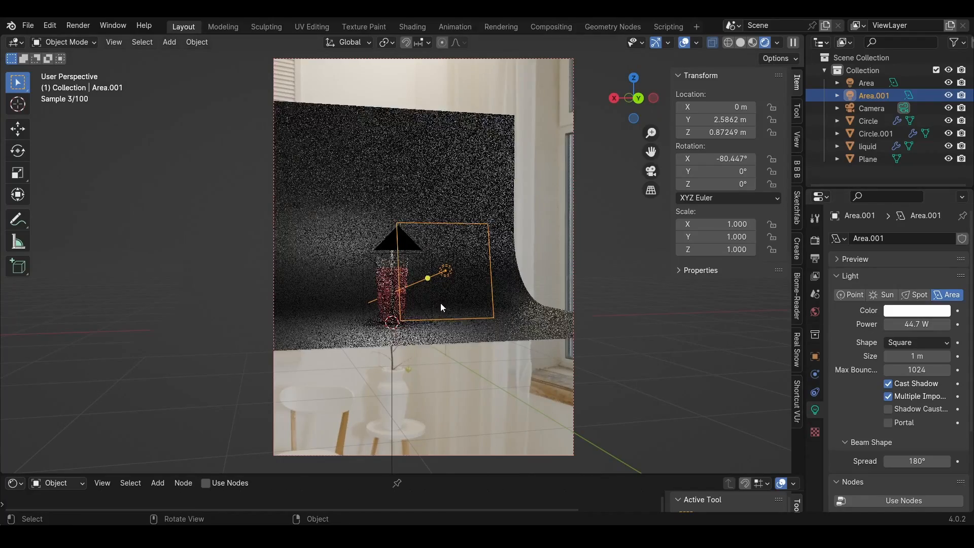
key(s)
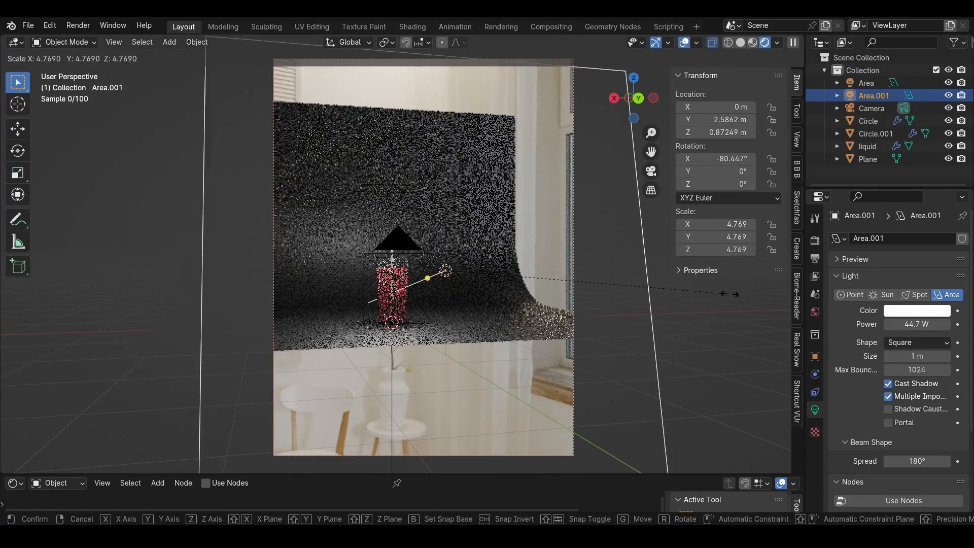
click(763, 295)
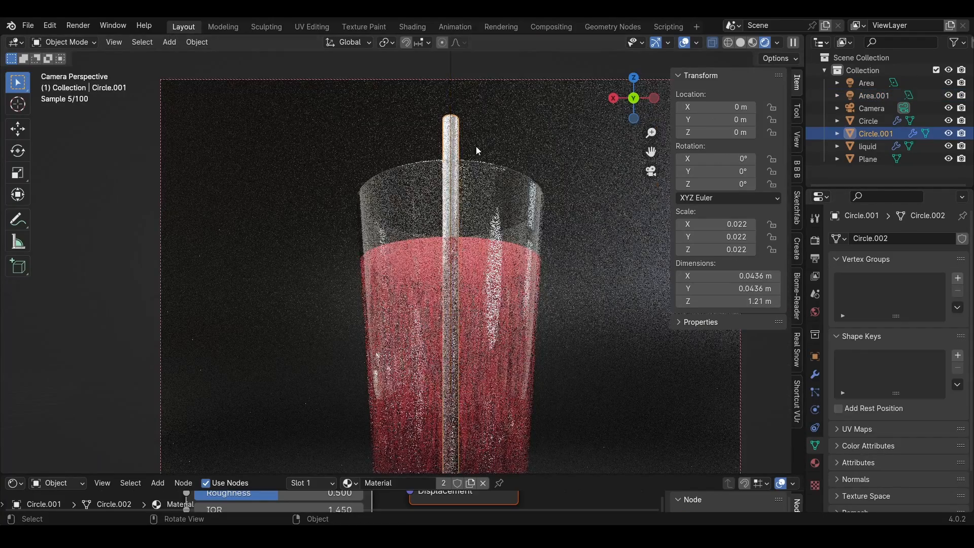
Rotate the straw about the Y axis to about -10.9° so it leans against the glass
scroll(543, 274, down, 2)
key(r)
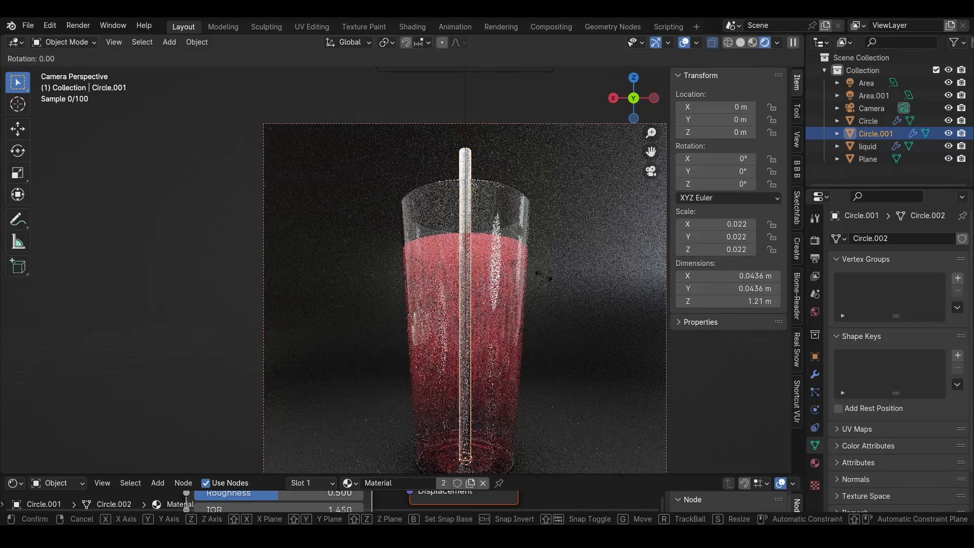
key(y)
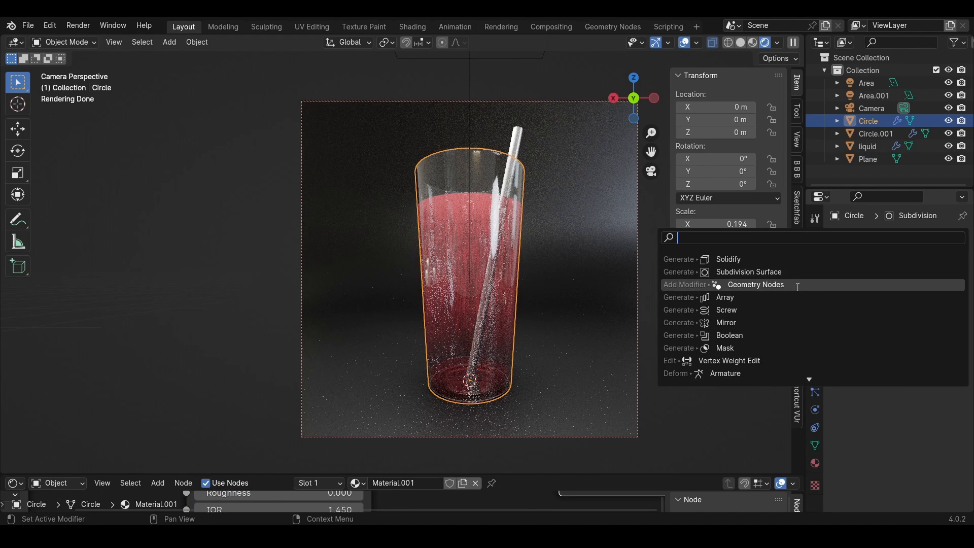
Add a Geometry Nodes modifier using the Droplet Generator node group to the glass and set its Density to 804
click(796, 284)
click(844, 378)
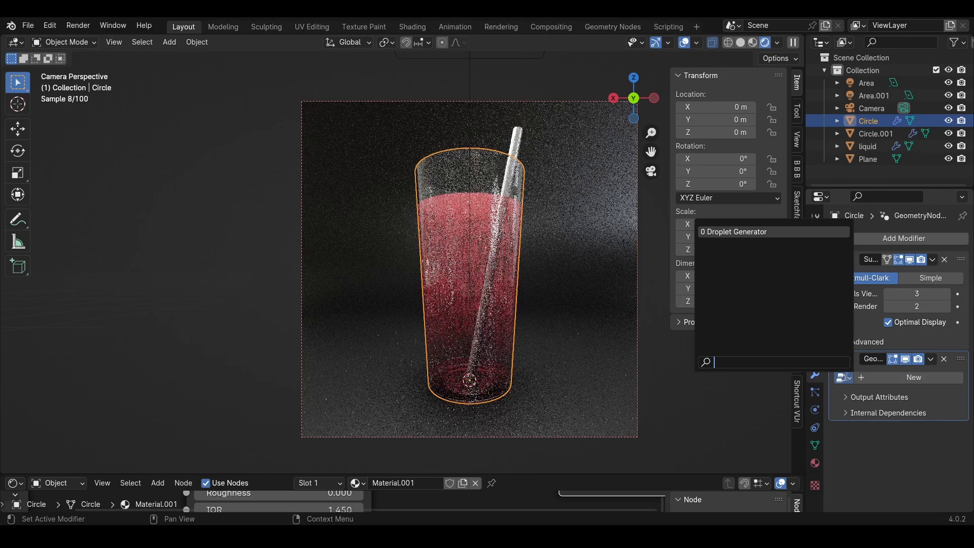
click(727, 232)
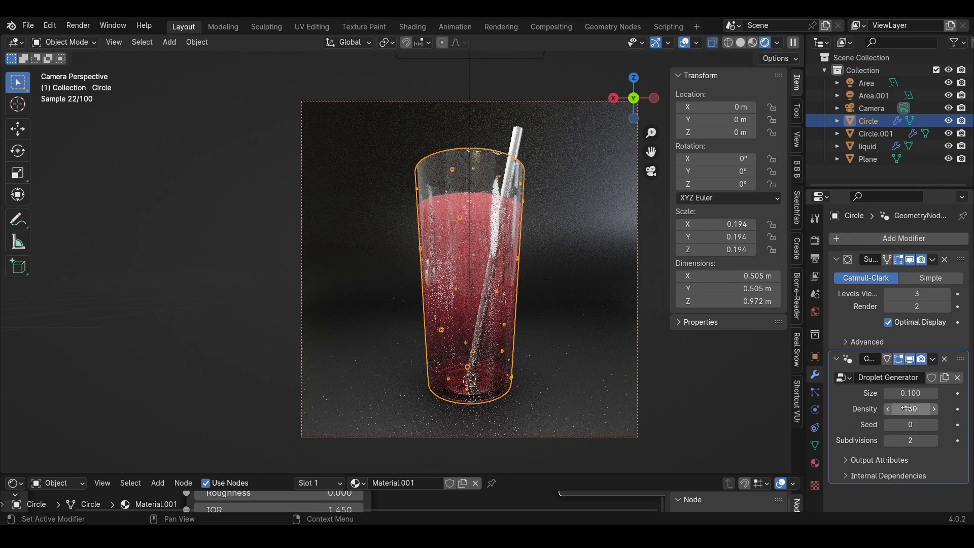
drag(909, 408, 966, 409)
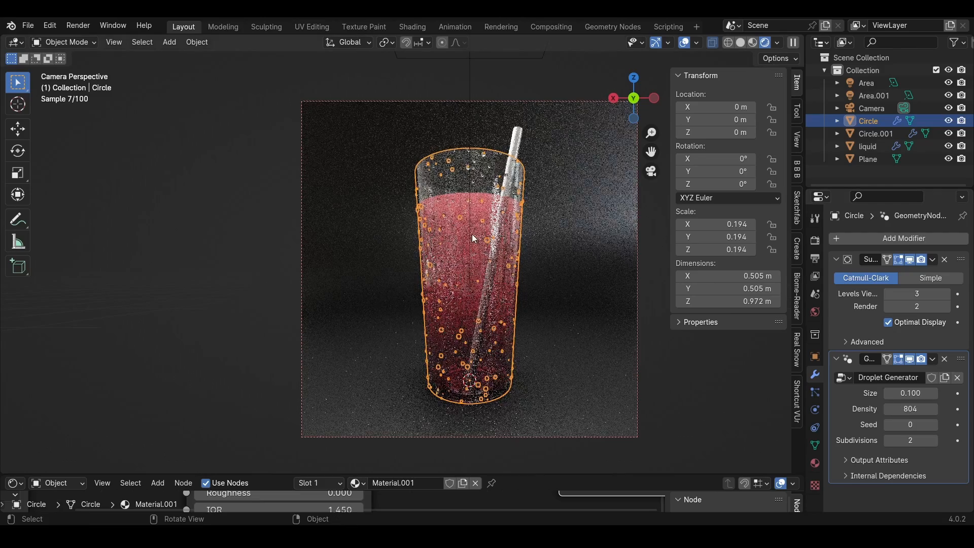
Increase the Droplet Generator's Size on the glass to 0.180
scroll(474, 203, up, 5)
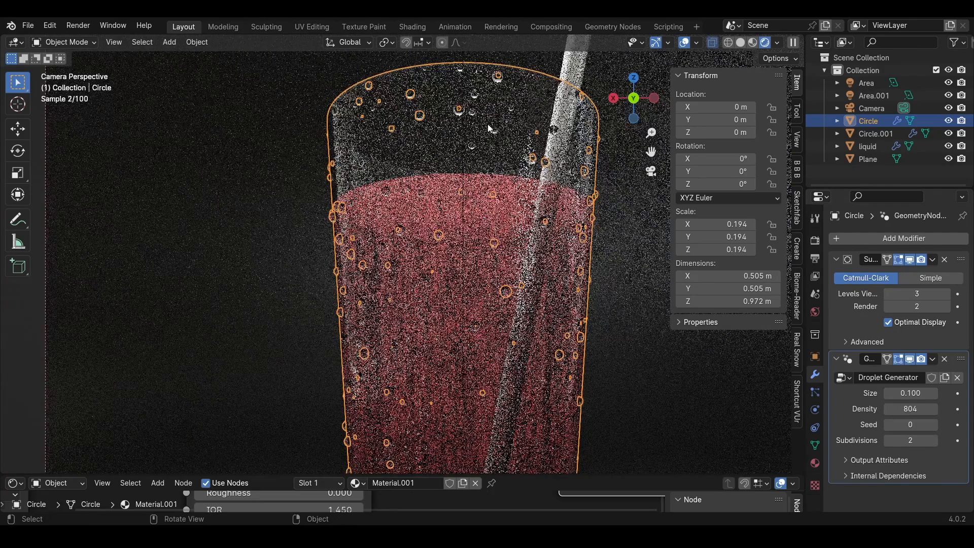
scroll(488, 124, up, 2)
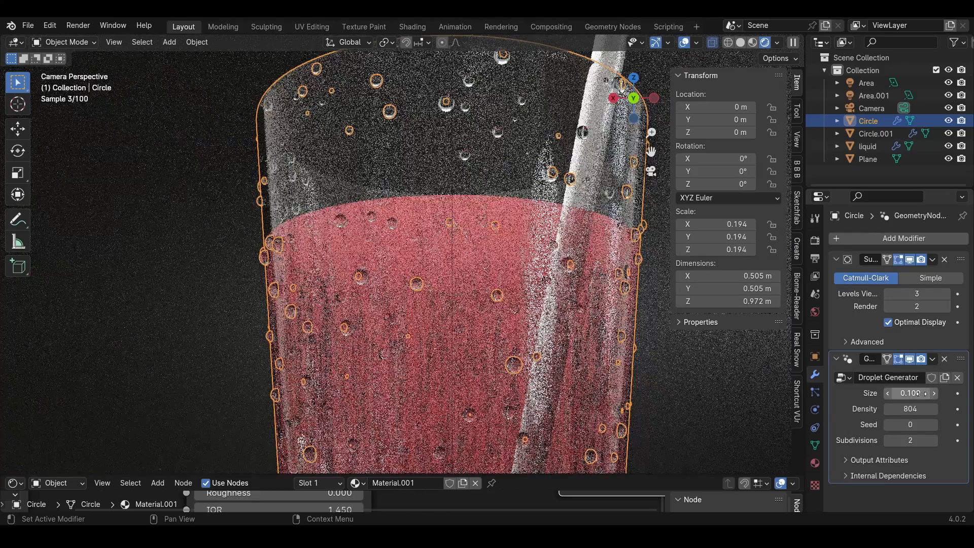
click(932, 392)
click(932, 392)
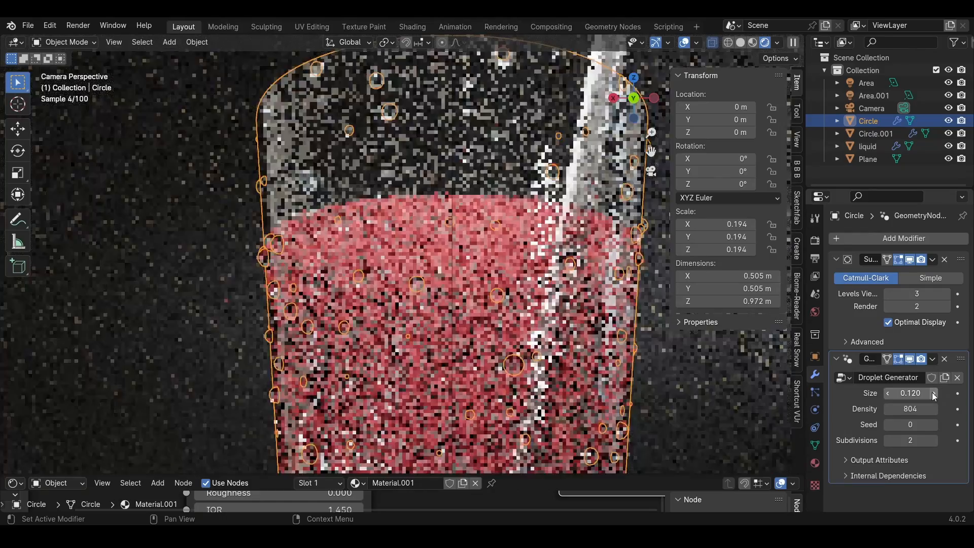
click(933, 393)
click(933, 392)
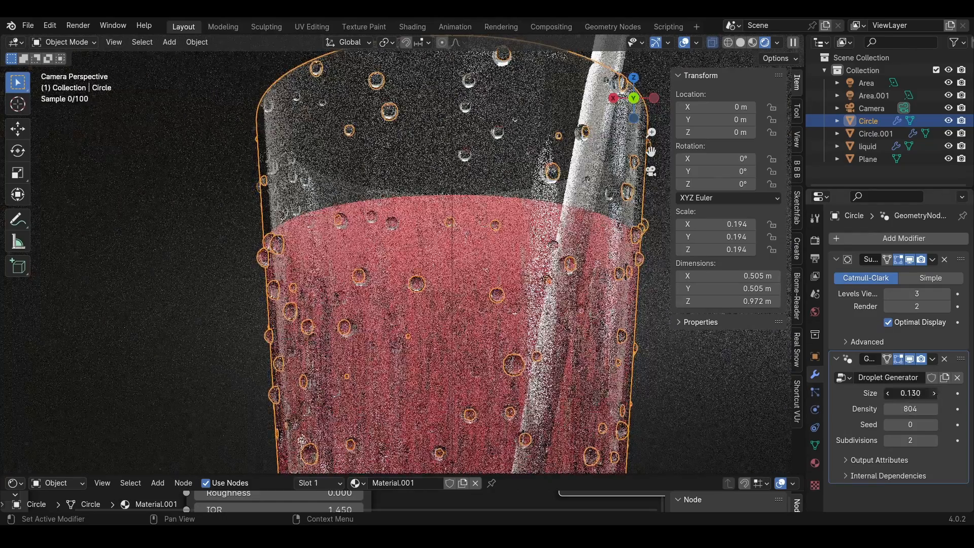
click(934, 393)
click(934, 394)
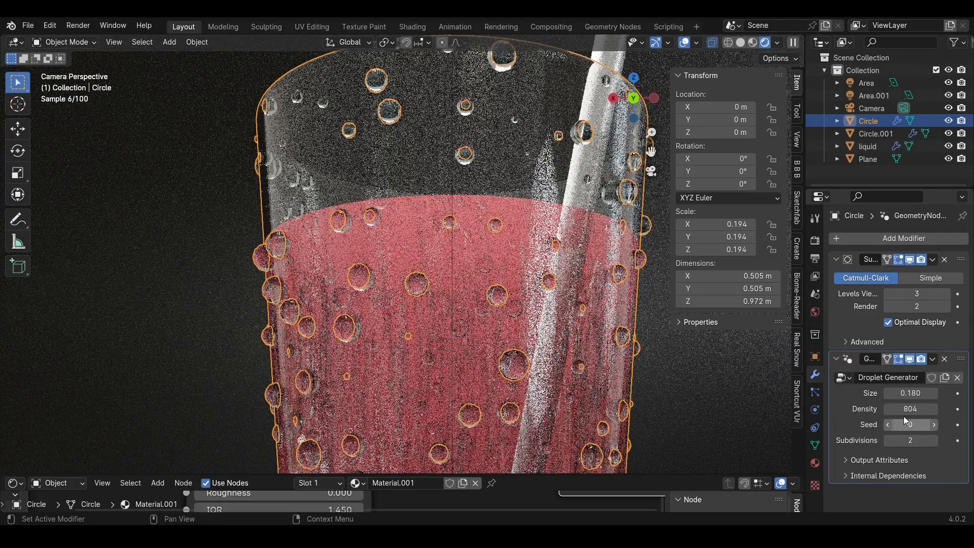
Refine the glass droplets with Density 1017, Subdivisions 3 and a slightly smaller Size
drag(905, 409, 964, 409)
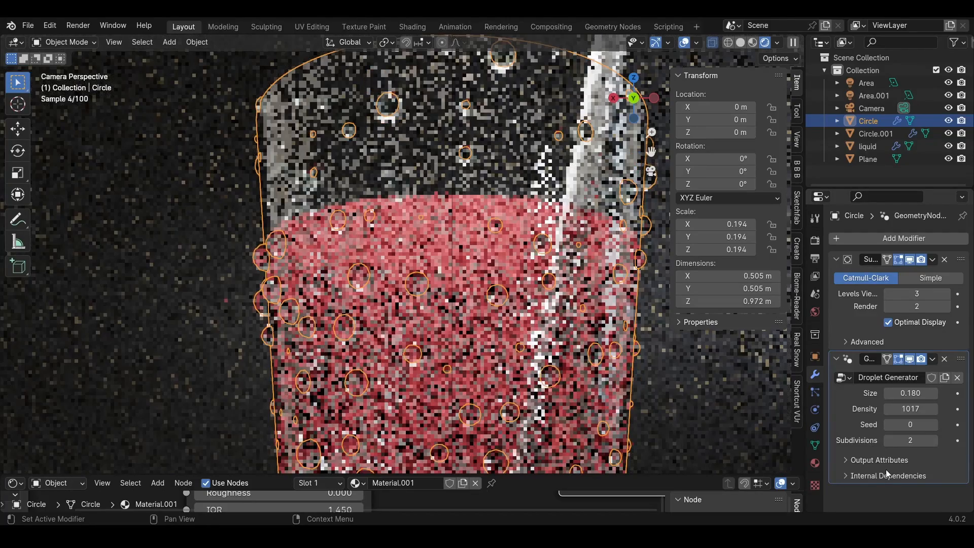
click(934, 441)
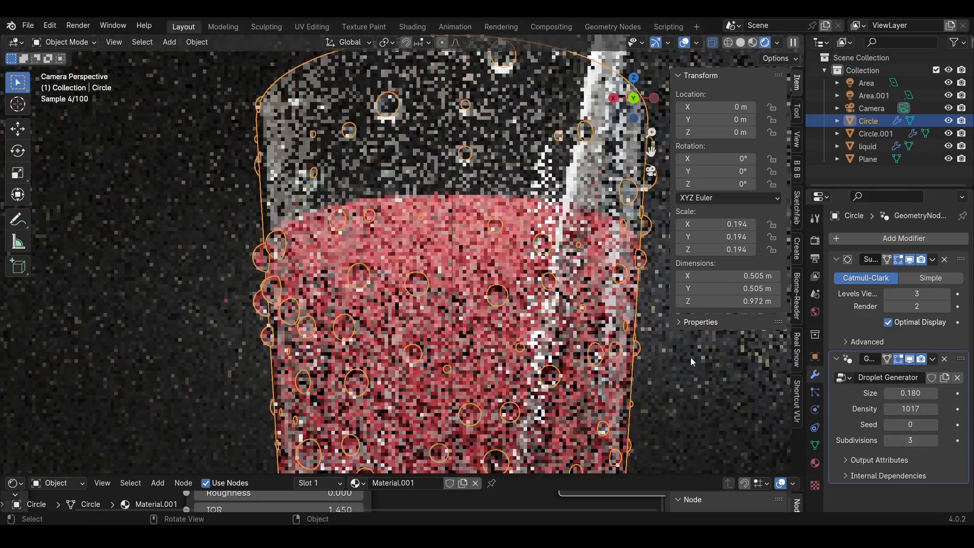
click(888, 393)
click(203, 224)
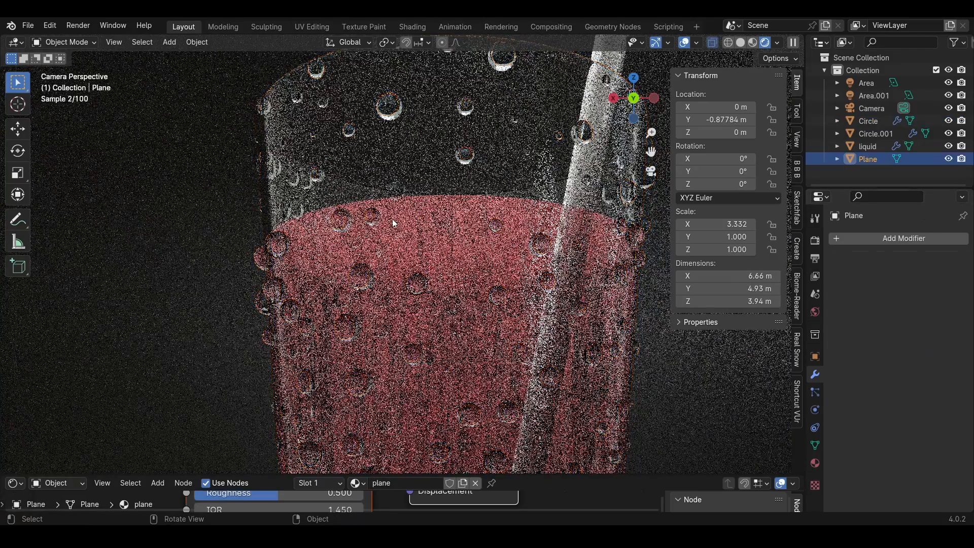
Darken the straw material's Base Color slightly, keeping it a neutral mid grey
scroll(398, 218, down, 4)
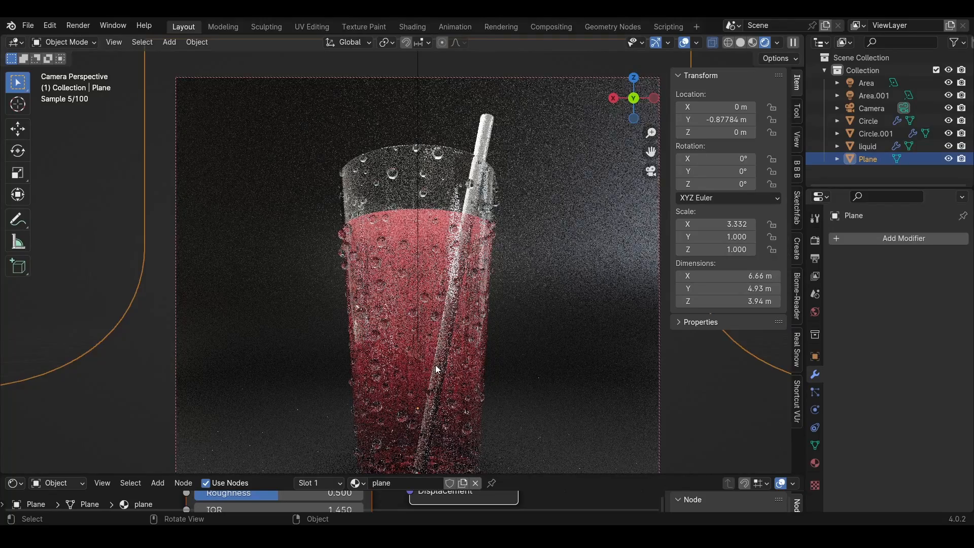
scroll(435, 364, down, 2)
shift+middle_drag(434, 376, 429, 330)
shift+middle_drag(452, 222, 440, 189)
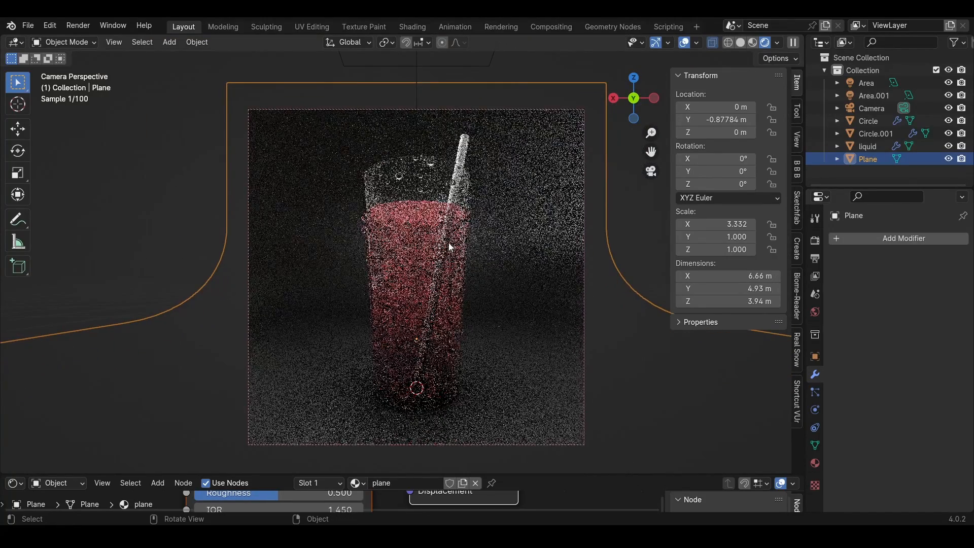
click(467, 143)
click(816, 463)
key(KP_Decimal)
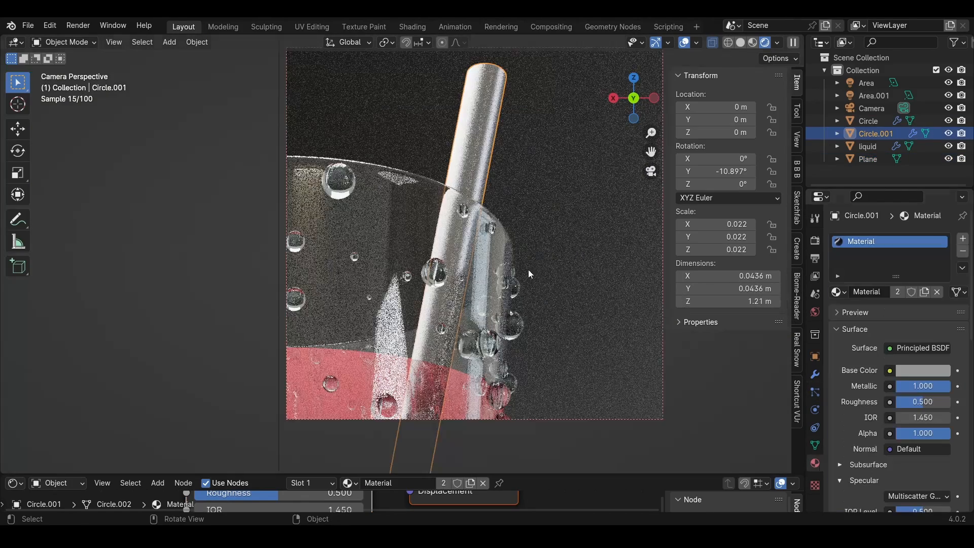
click(942, 373)
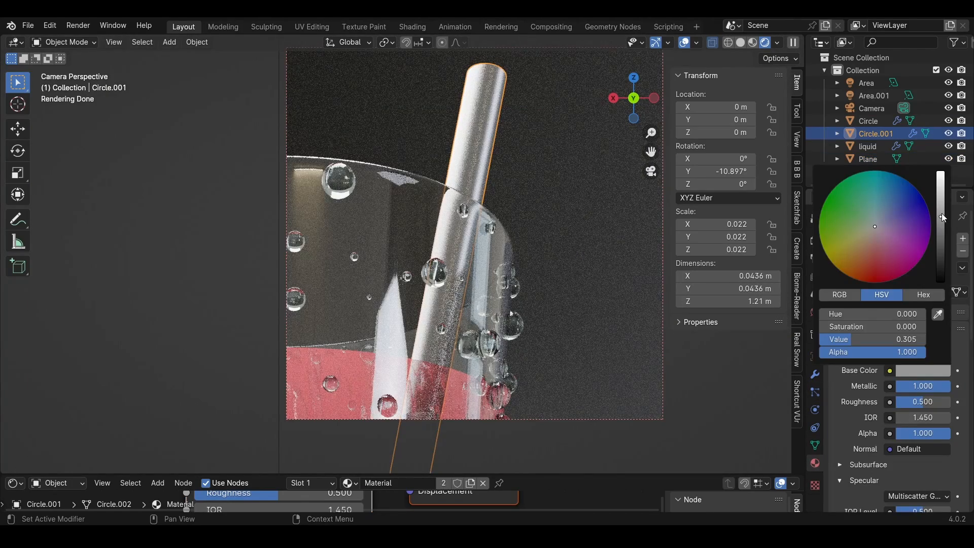
mouse_move(942, 215)
mouse_down()
mouse_move(941, 205)
mouse_move(940, 219)
mouse_up()
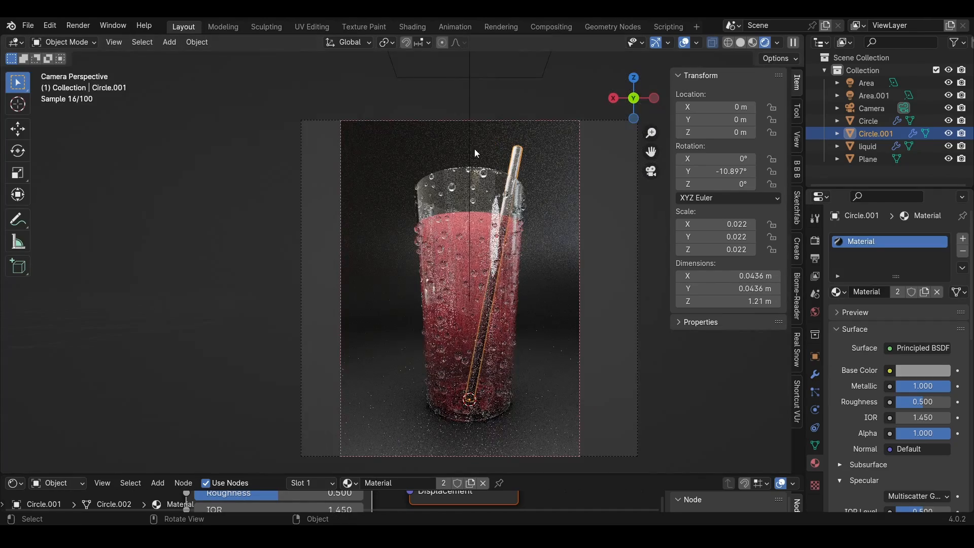
Tint the area light above the glass pale blue, with Hue 0.666 and Saturation 0.211
click(470, 119)
click(468, 95)
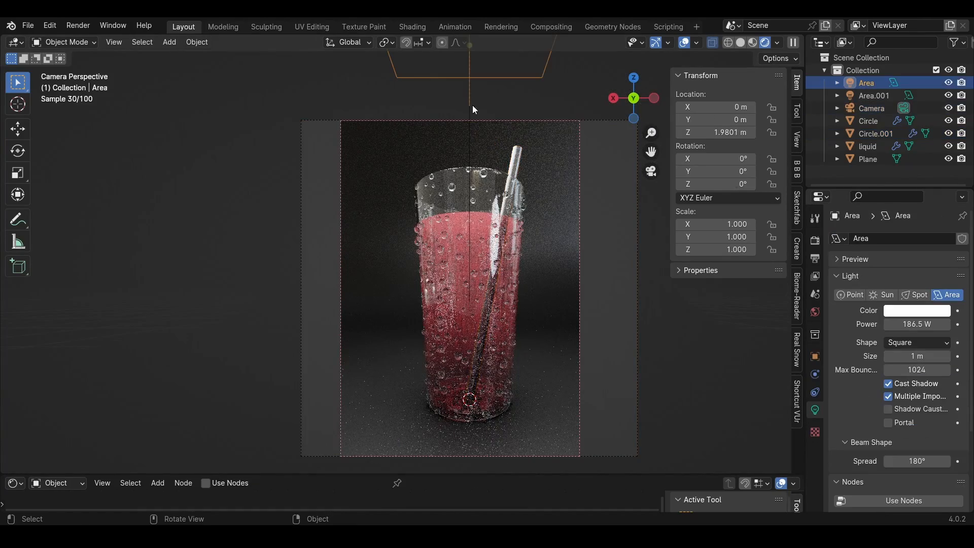
click(918, 312)
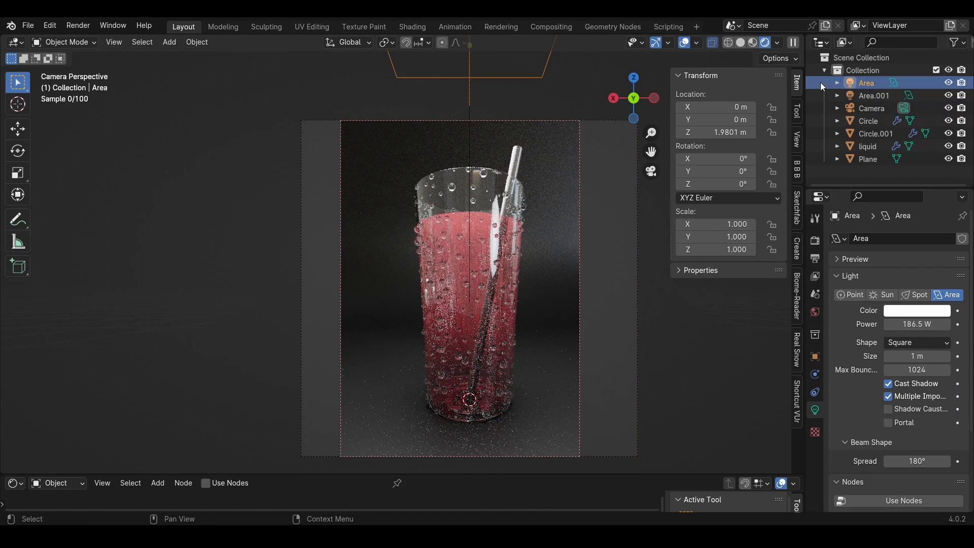
click(917, 311)
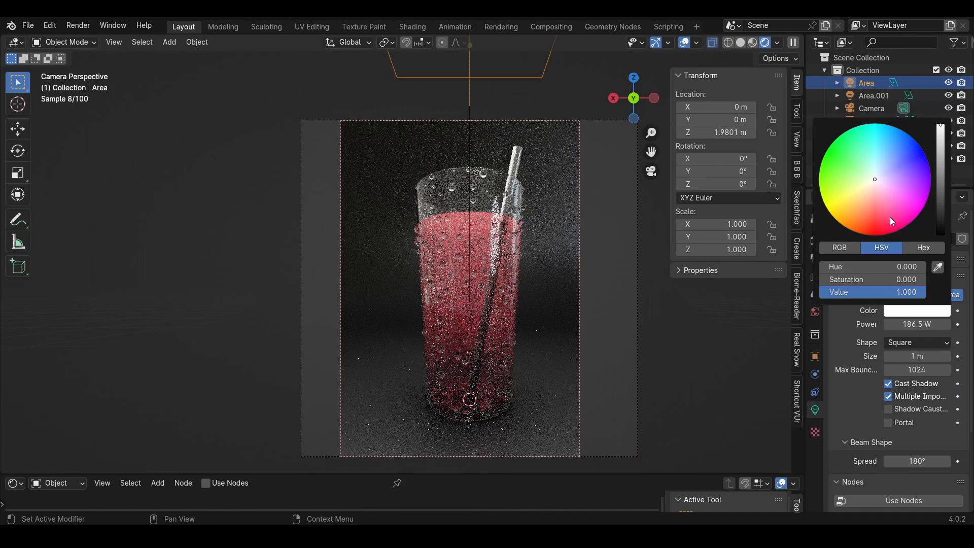
click(879, 176)
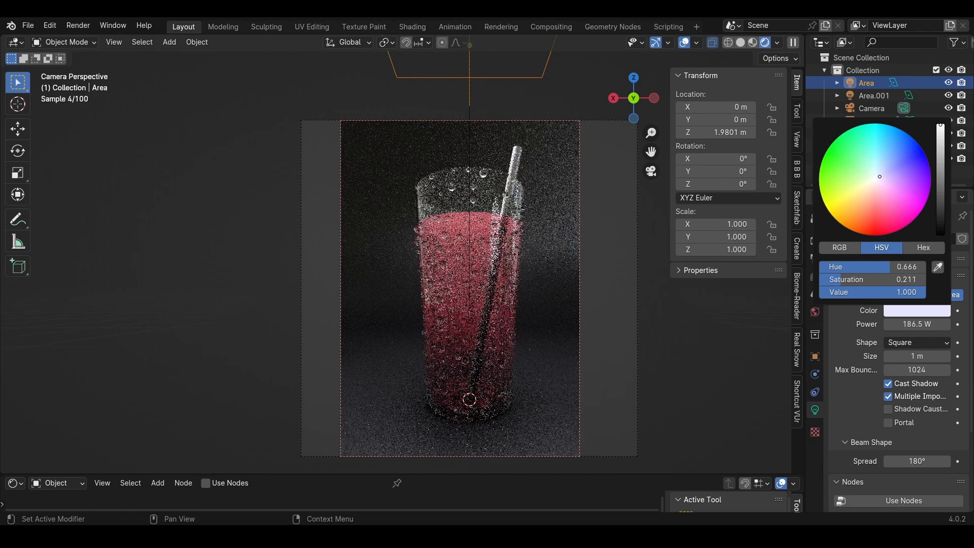
Tint the second area light, Area.001, a similar pale blue
click(875, 96)
click(916, 312)
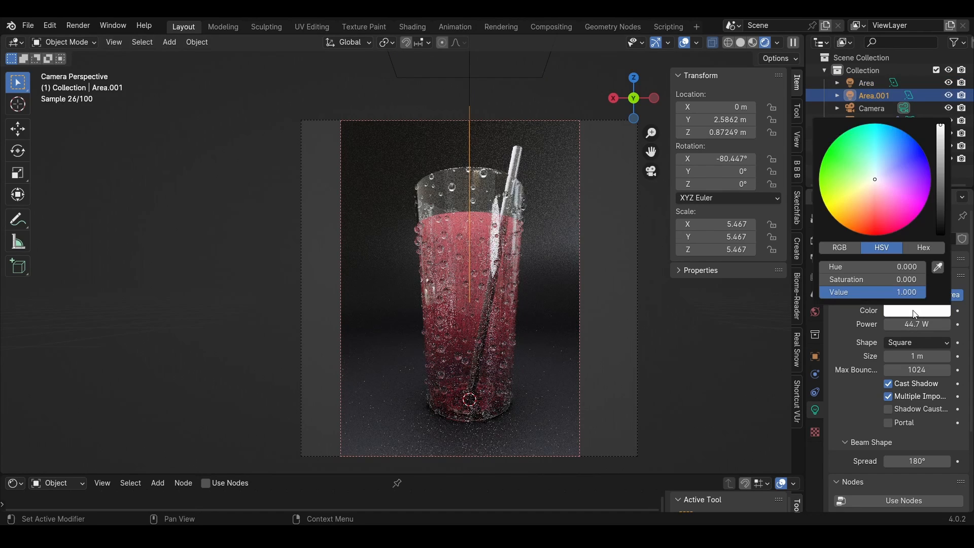
click(879, 177)
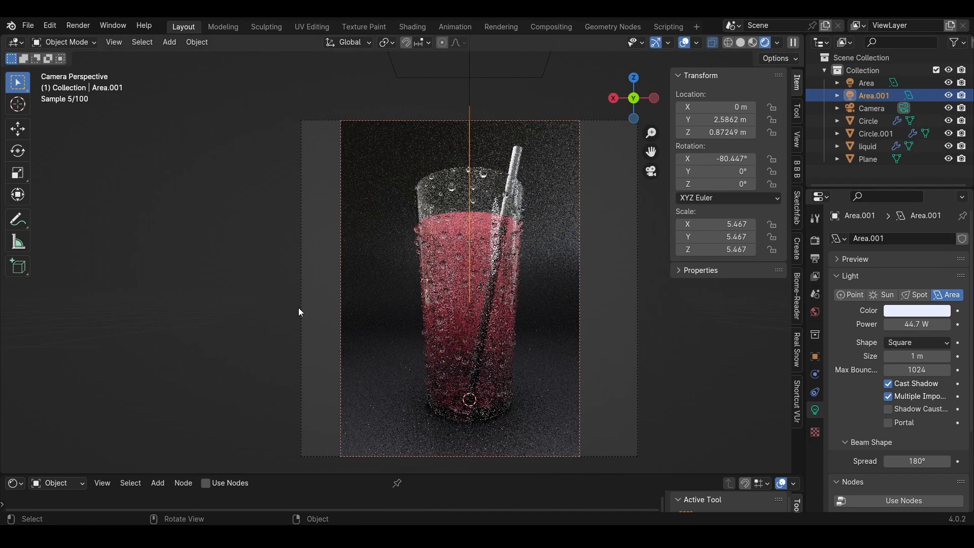
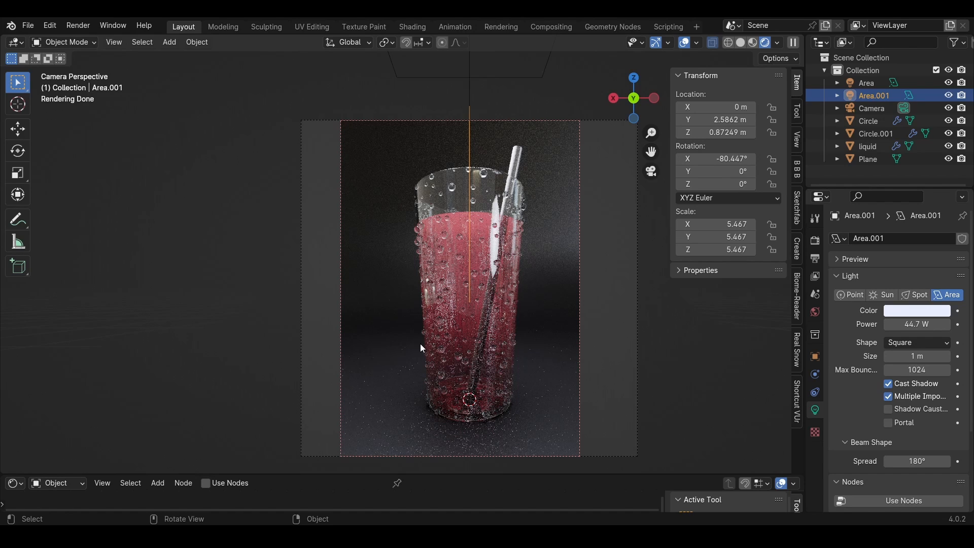
Switch the viewport to solid shading and save the project file
click(741, 42)
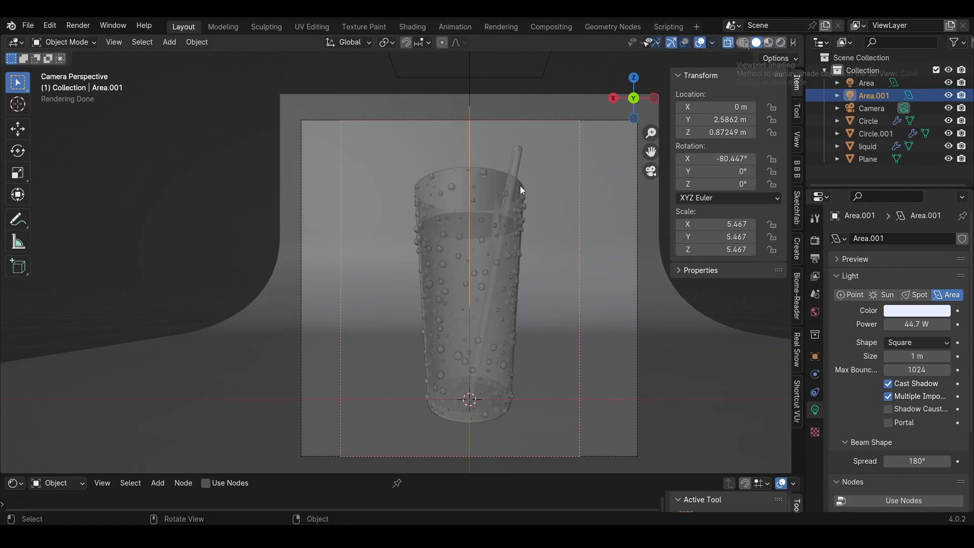
key(ctrl+s)
Set the final render's sampling Time Limit to 60 seconds and its Noise Threshold to 0.001
click(814, 241)
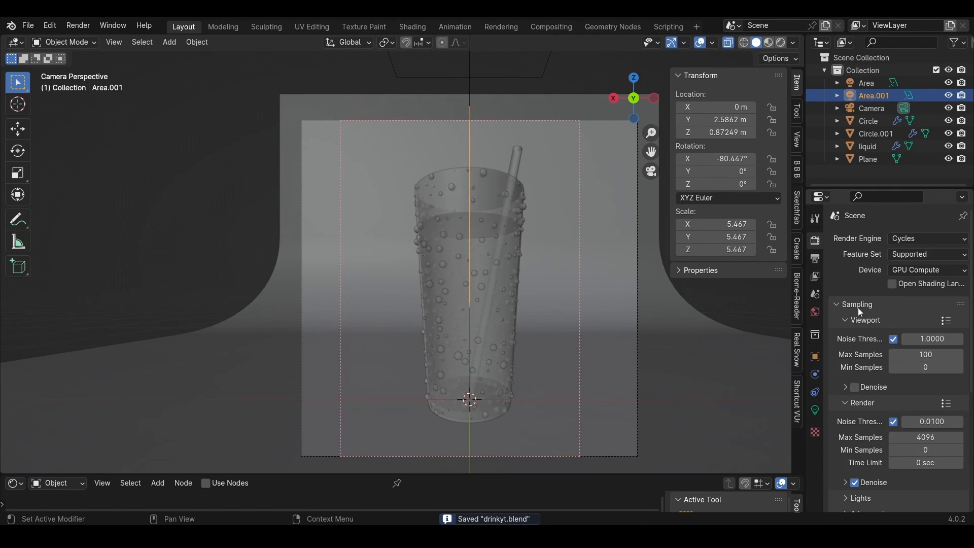
scroll(875, 357, down, 5)
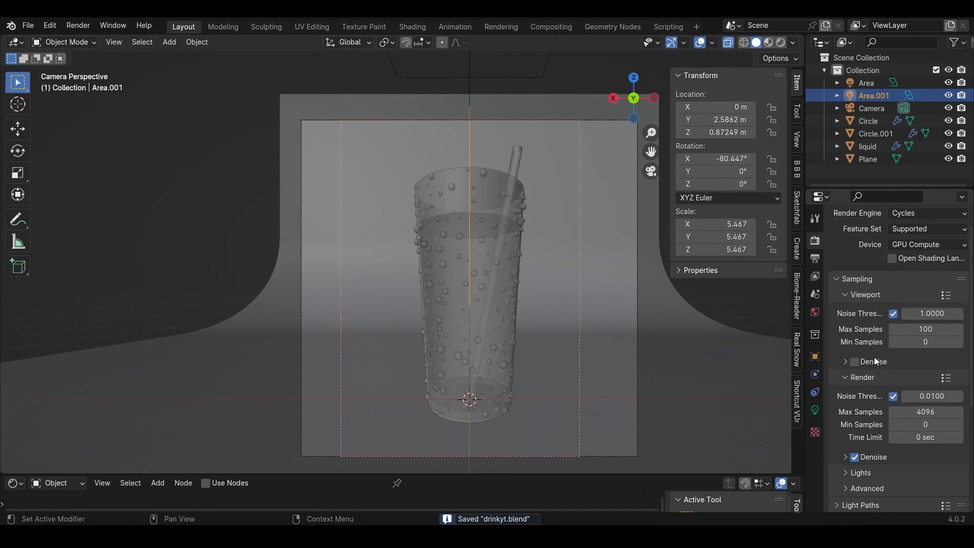
scroll(871, 357, down, 1)
click(932, 336)
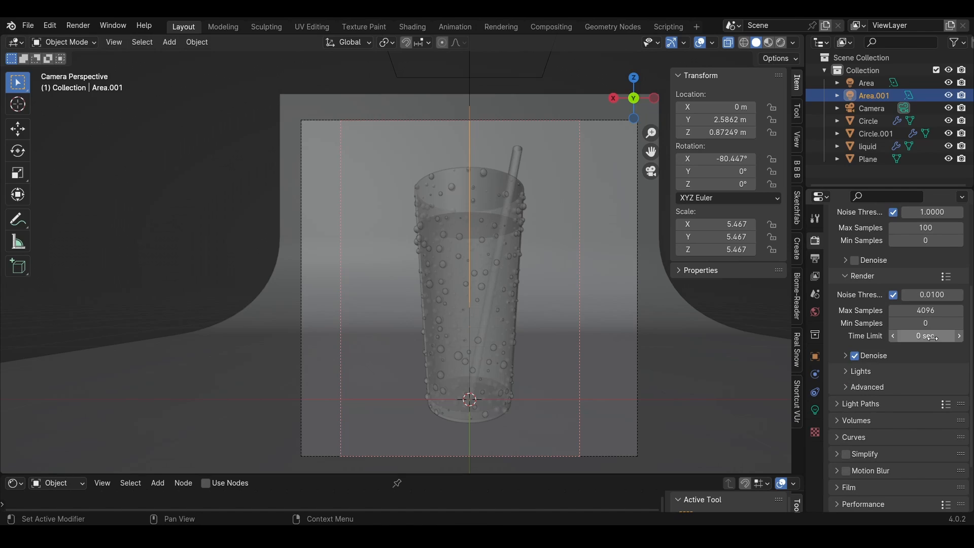
text(60)
key(Return)
click(926, 294)
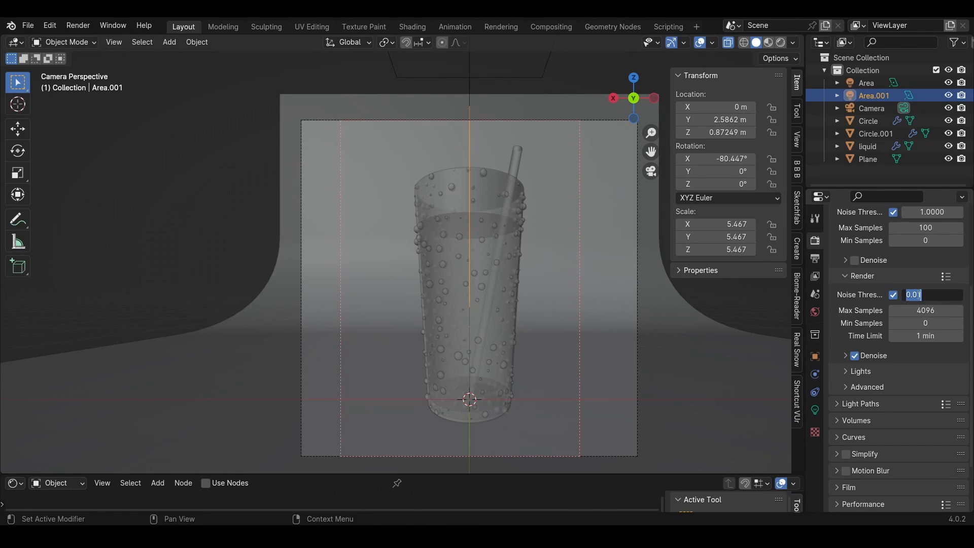
text(0.01)
text(0)
key(Return)
In the render performance settings, halve the Tile Size to 1024 and enable Use Spatial Splits
scroll(838, 315, down, 3)
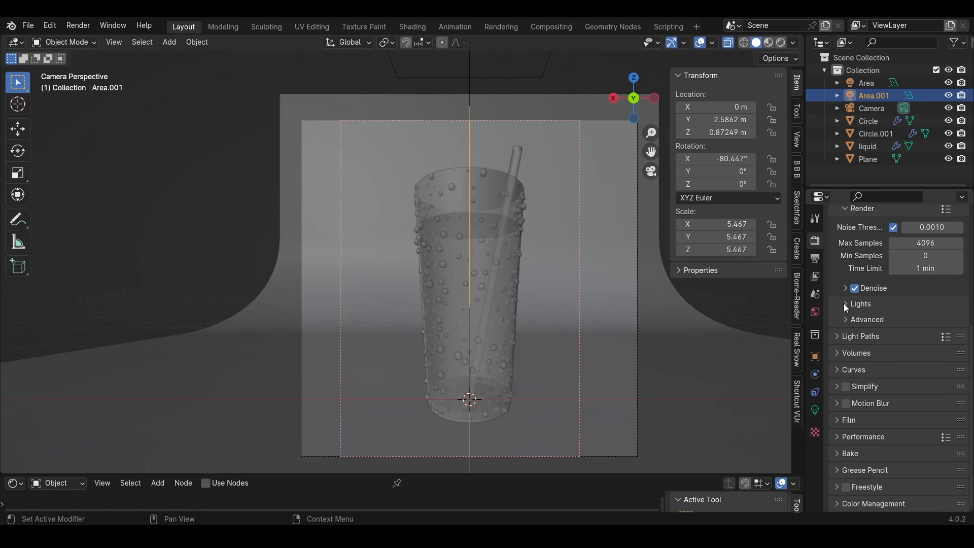
click(838, 436)
scroll(847, 421, down, 10)
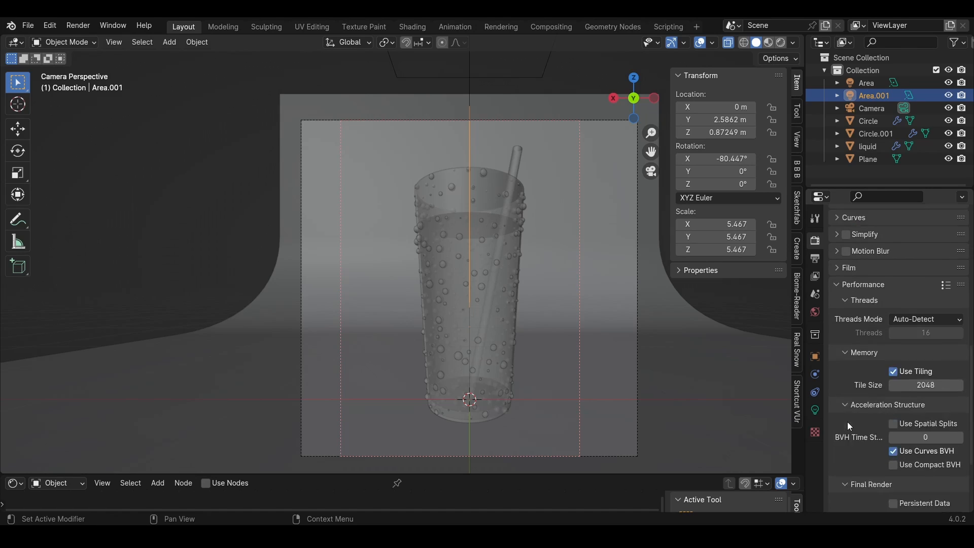
click(942, 308)
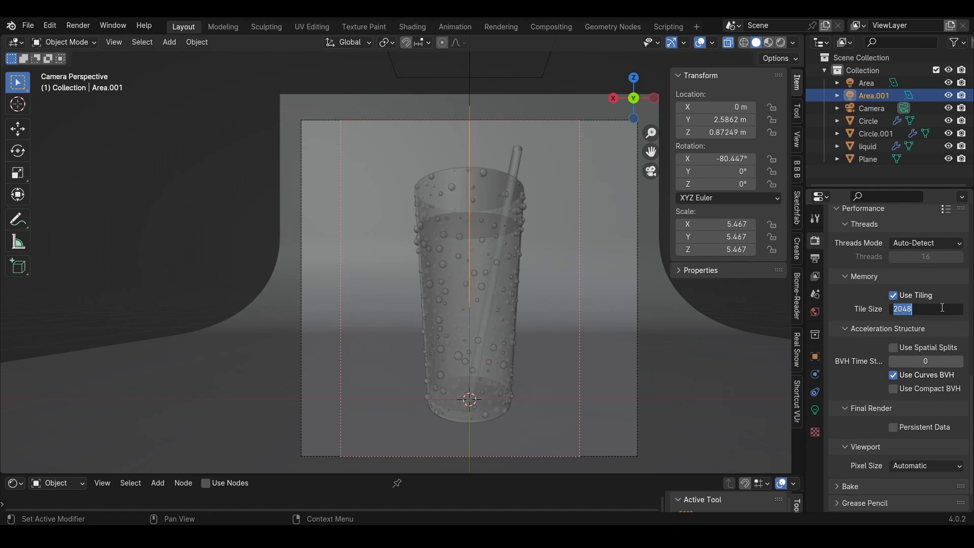
click(942, 308)
text(/2)
key(Return)
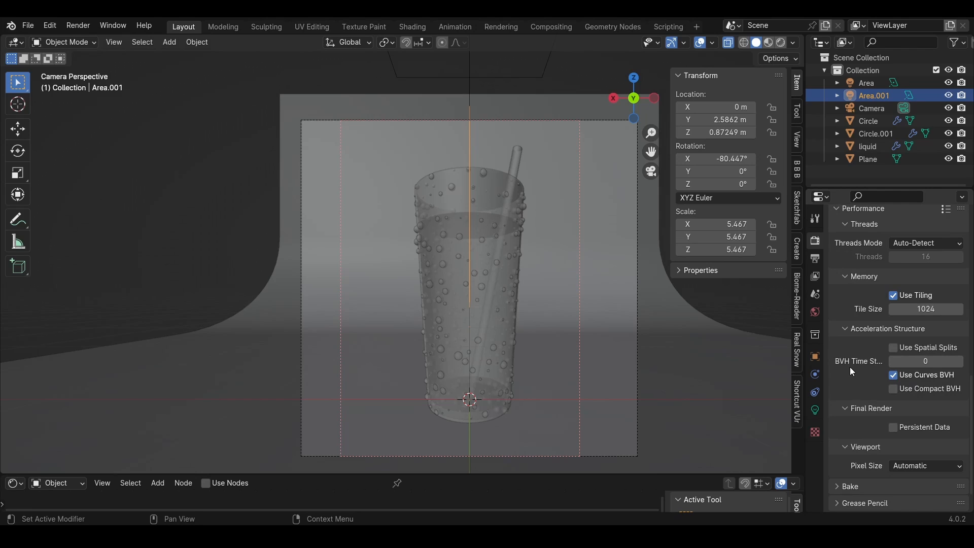
click(893, 349)
Set the Color Management Look to Very High Contrast and preview the scene in rendered shading
scroll(858, 432, down, 2)
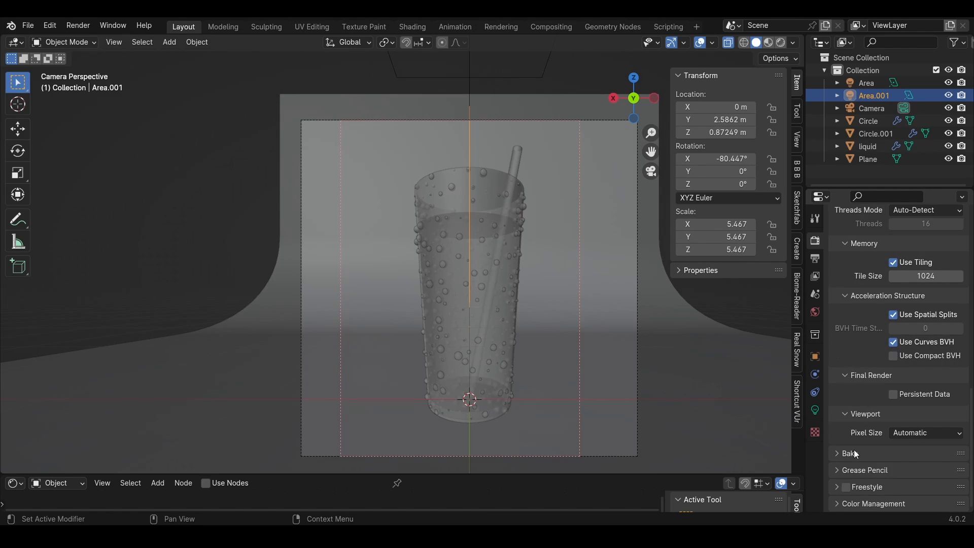
click(852, 507)
scroll(851, 506, down, 8)
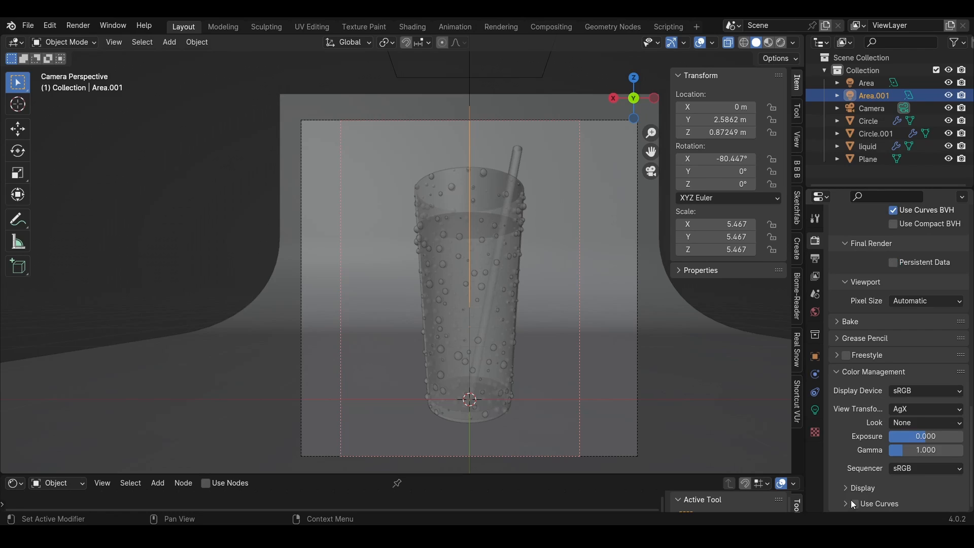
click(944, 424)
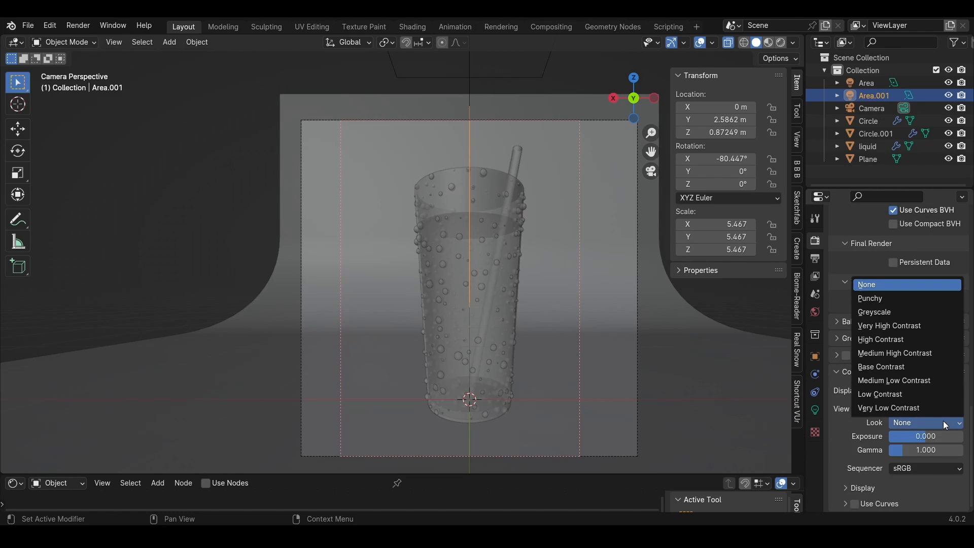
click(888, 327)
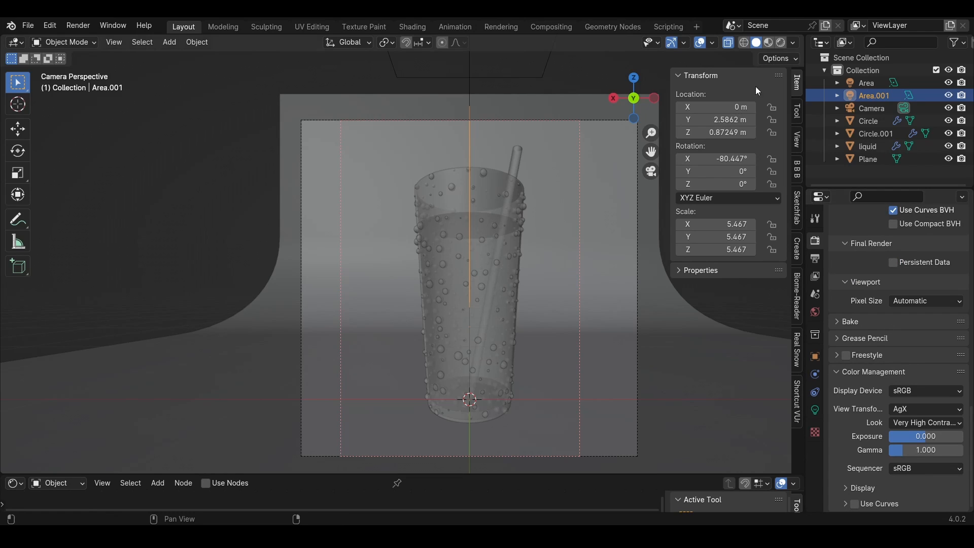
click(781, 42)
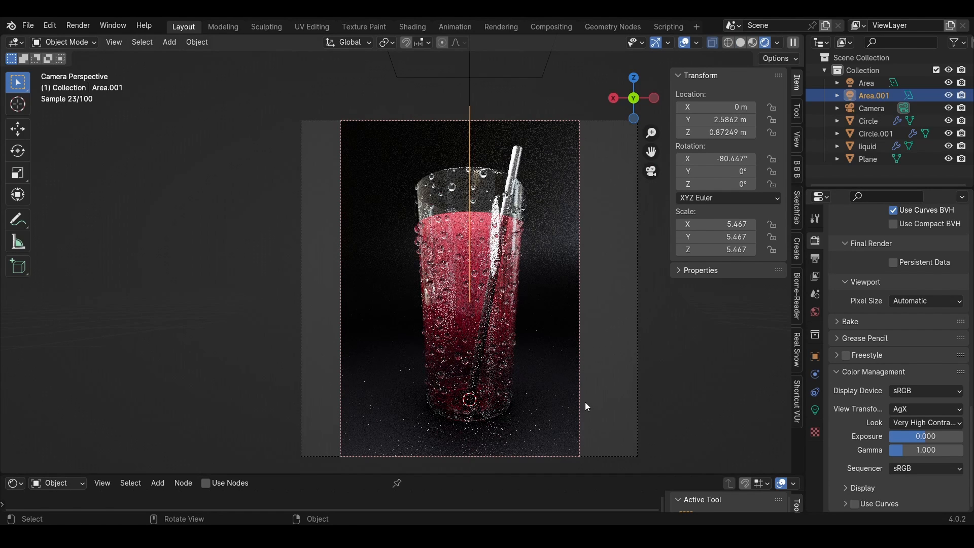
Set the maximum Volume light bounces to 3 in the Light Paths settings
scroll(839, 277, up, 10)
click(839, 279)
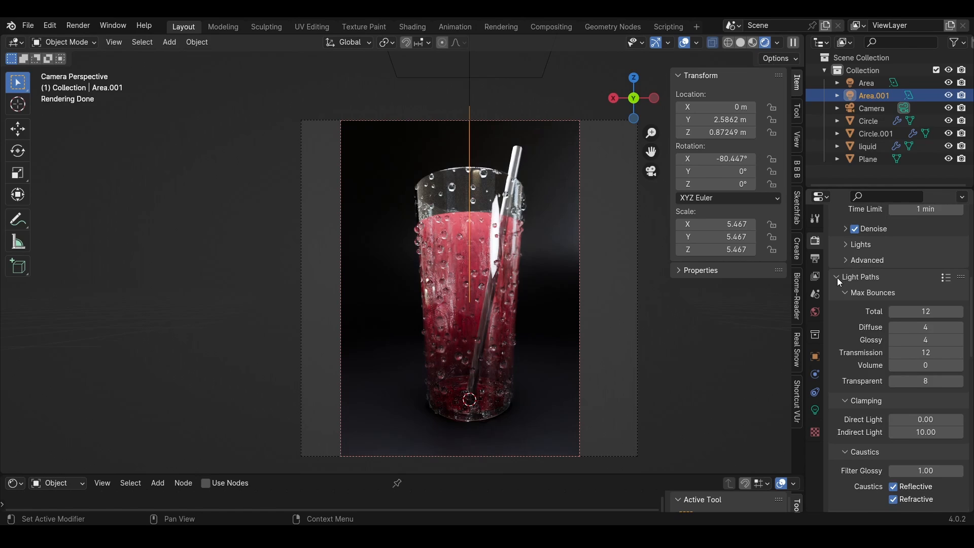
click(933, 365)
text(3)
key(Return)
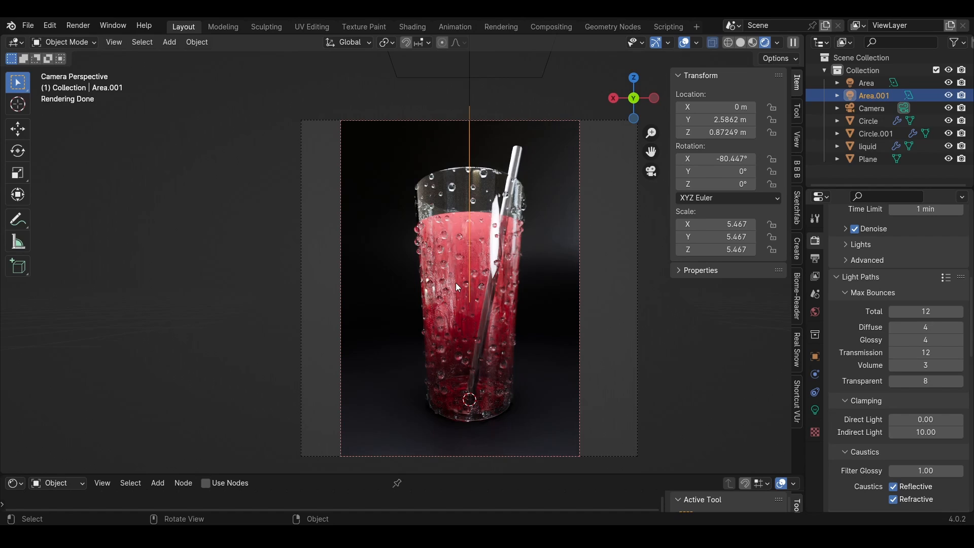
Select the liquid object inside the glass
click(461, 233)
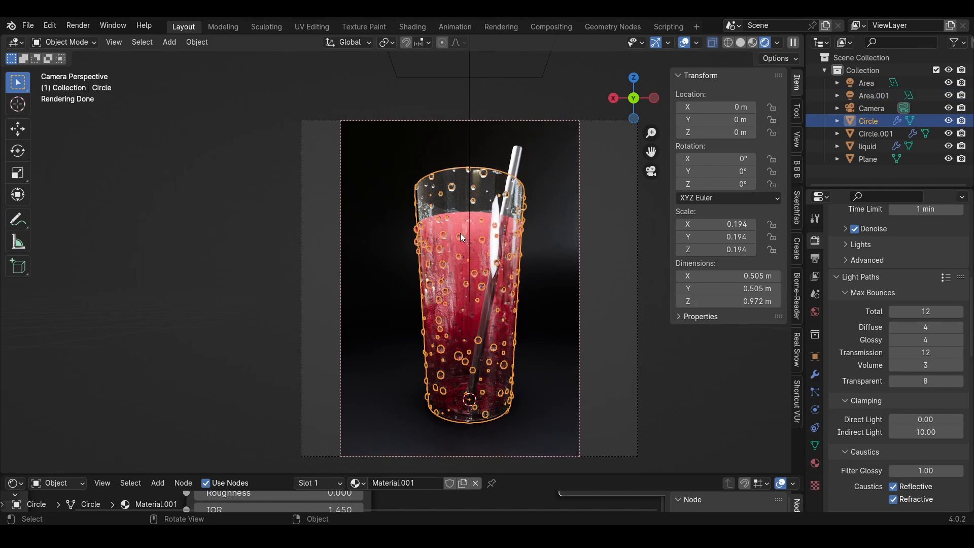
click(473, 295)
click(461, 275)
click(461, 274)
click(459, 274)
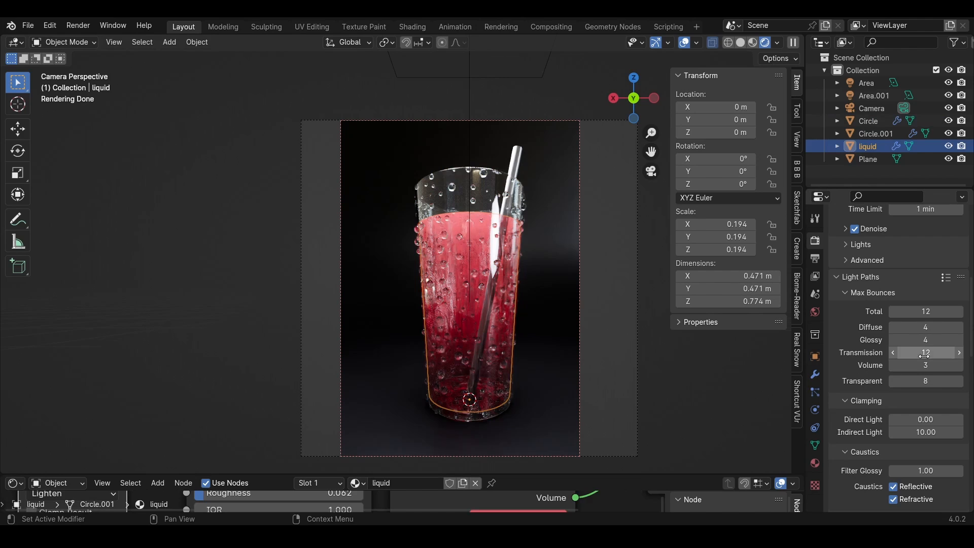
Set the maximum Glossy light bounces to 6
click(897, 340)
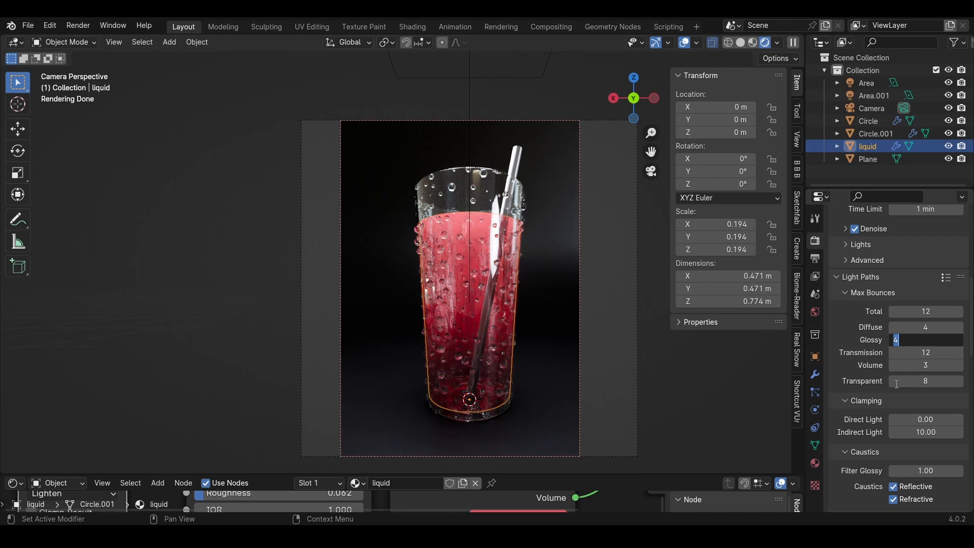
text(6)
key(Return)
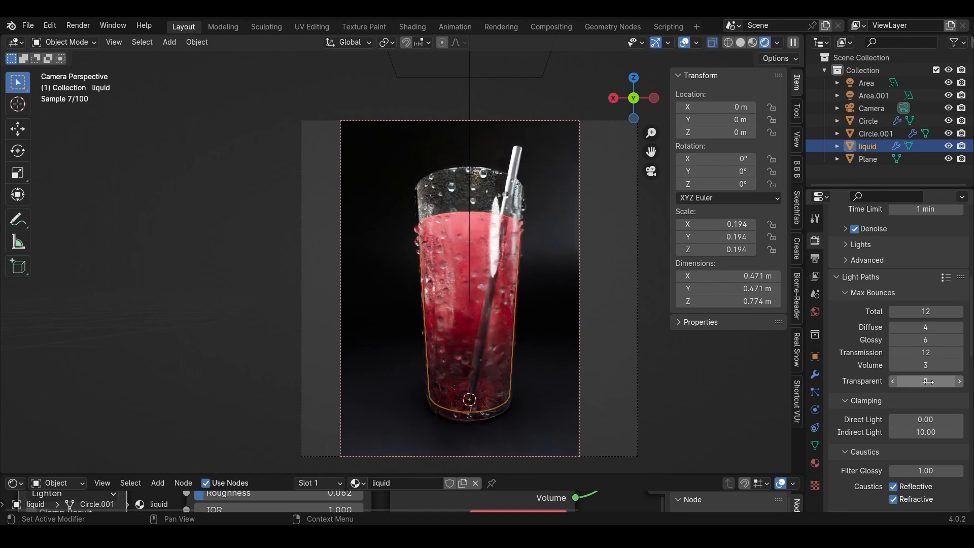
drag(928, 381, 941, 381)
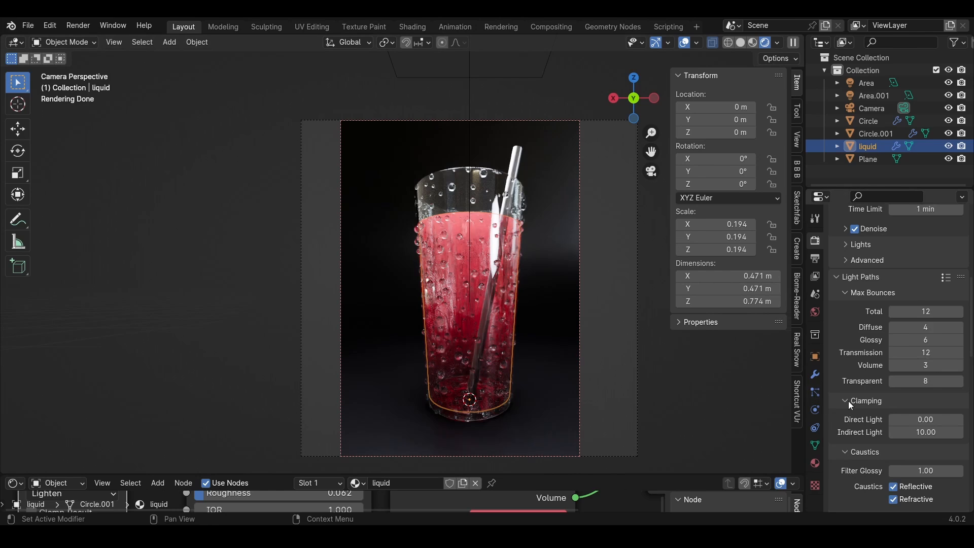
Try a color management curve with points near 0.237/0.190 and 0.719/0.715, and switch Use Curves off again
scroll(847, 401, down, 10)
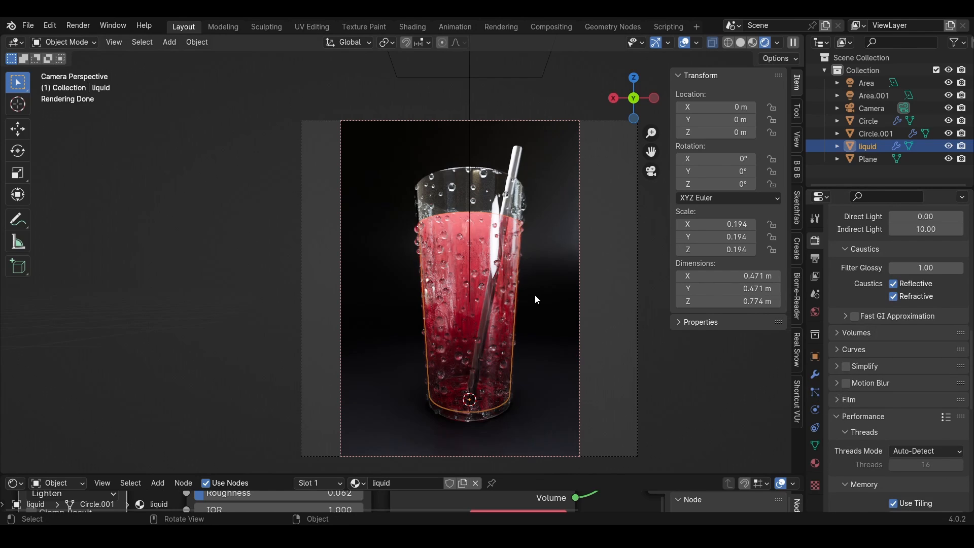
scroll(835, 379, down, 15)
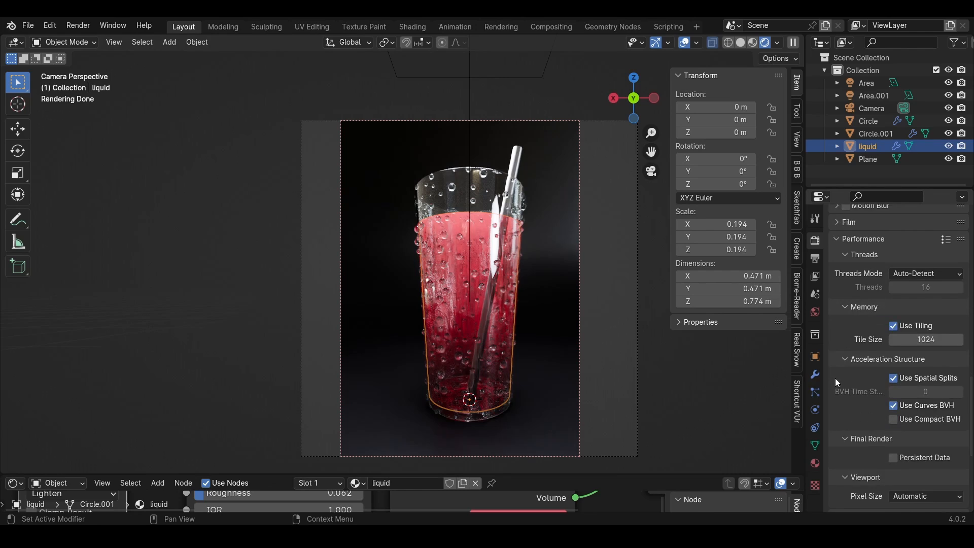
scroll(835, 378, down, 1)
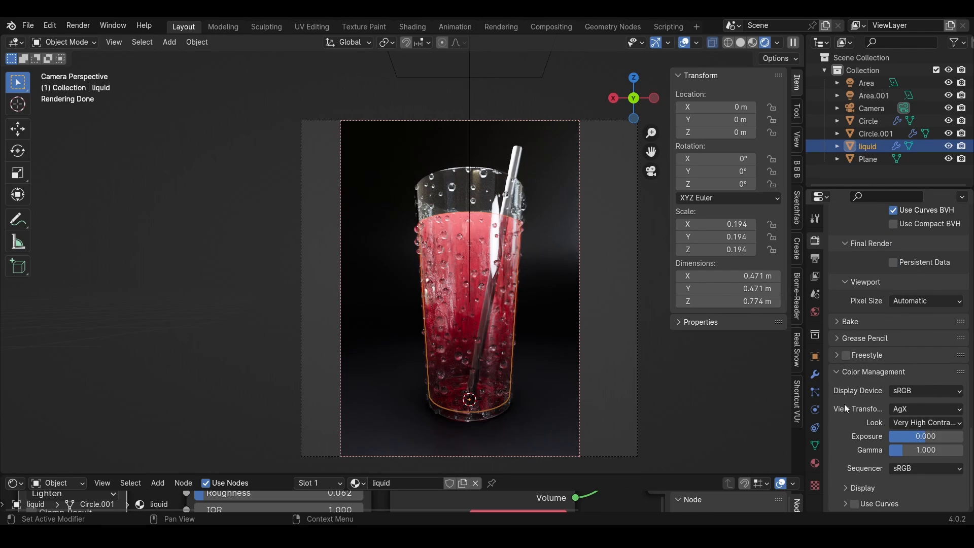
click(846, 504)
scroll(839, 439, down, 8)
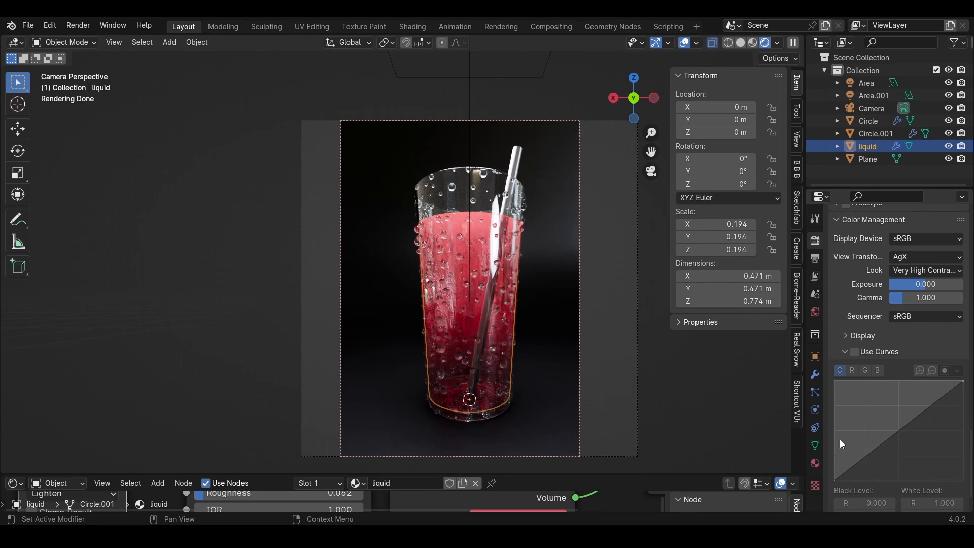
click(854, 353)
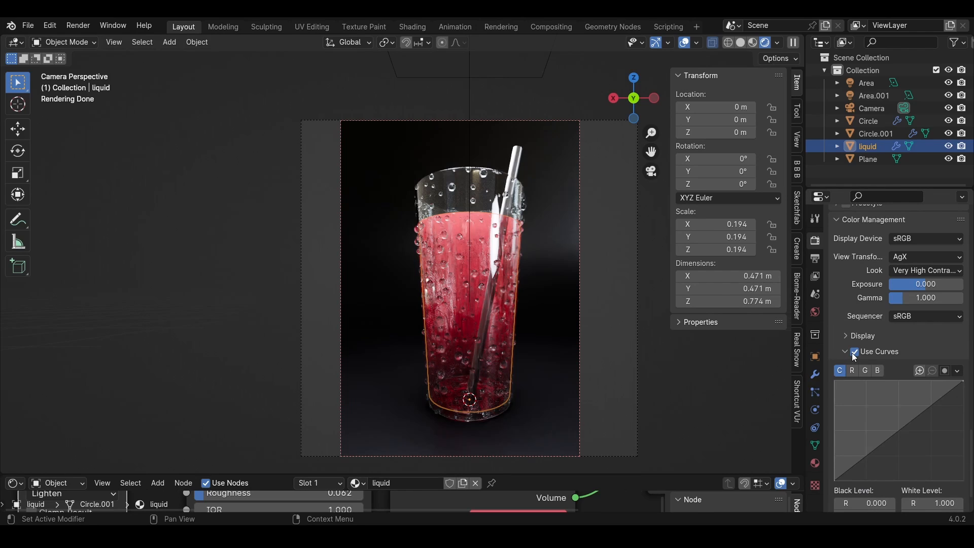
click(866, 463)
drag(866, 463, 864, 461)
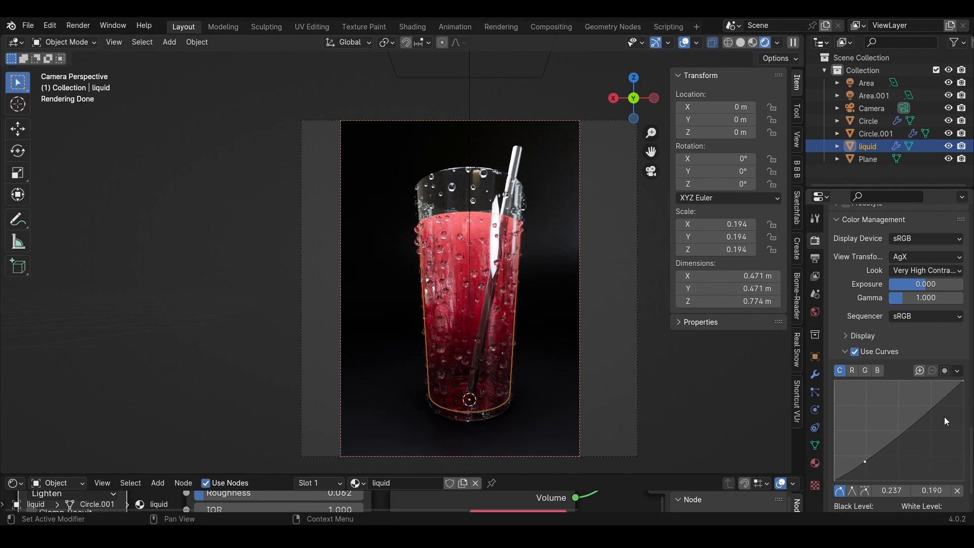
click(932, 418)
mouse_move(931, 418)
mouse_down()
mouse_move(924, 397)
mouse_move(933, 430)
mouse_move(927, 409)
mouse_up()
click(855, 352)
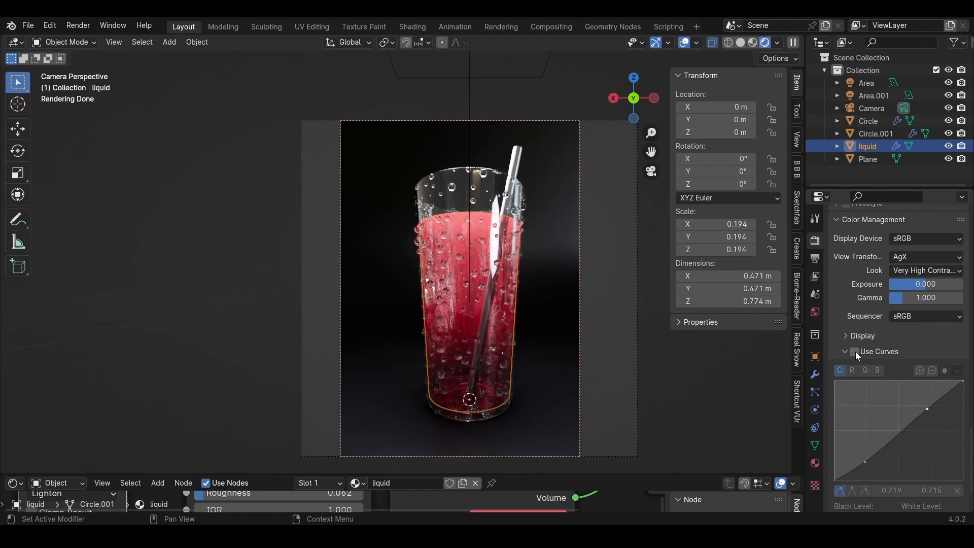
Set the output resolution percentage to 200%
scroll(858, 386, up, 10)
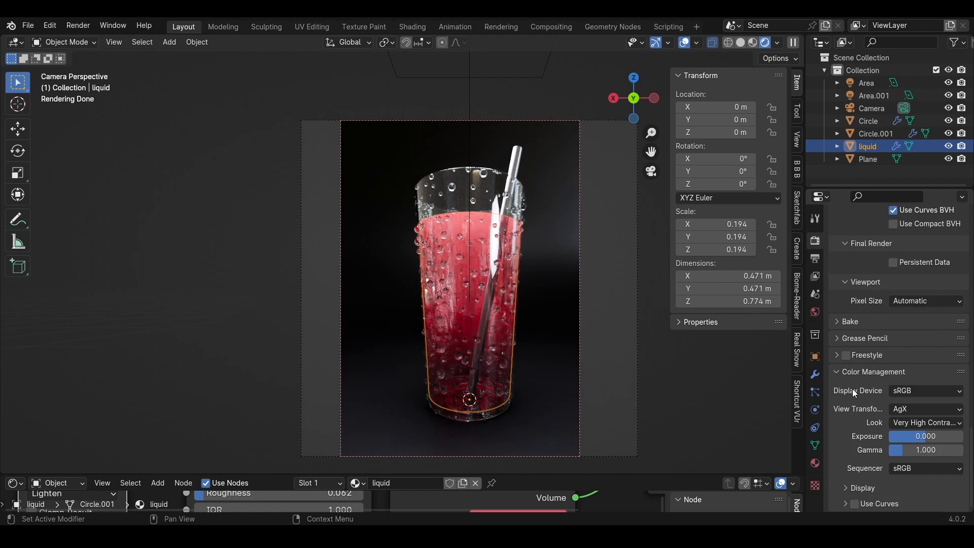
scroll(854, 392, up, 2)
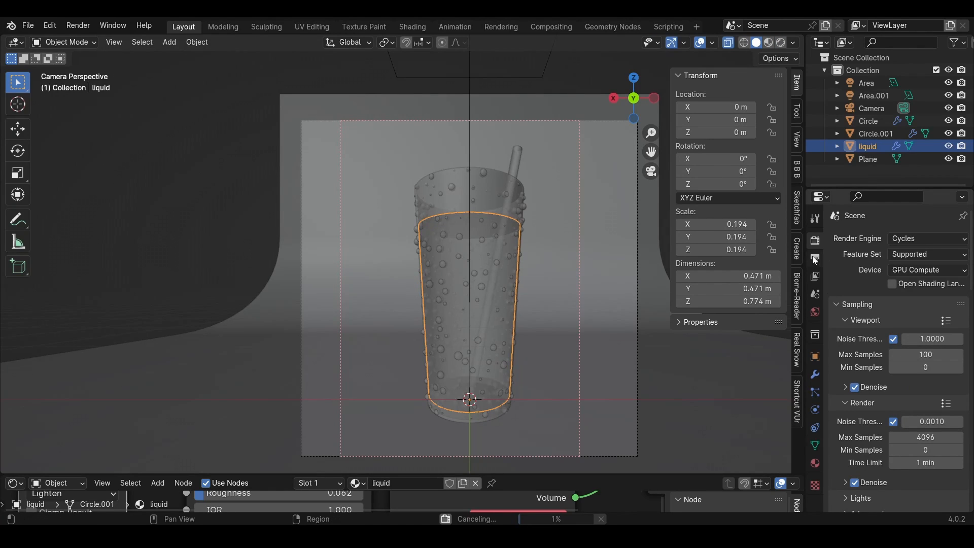
click(812, 257)
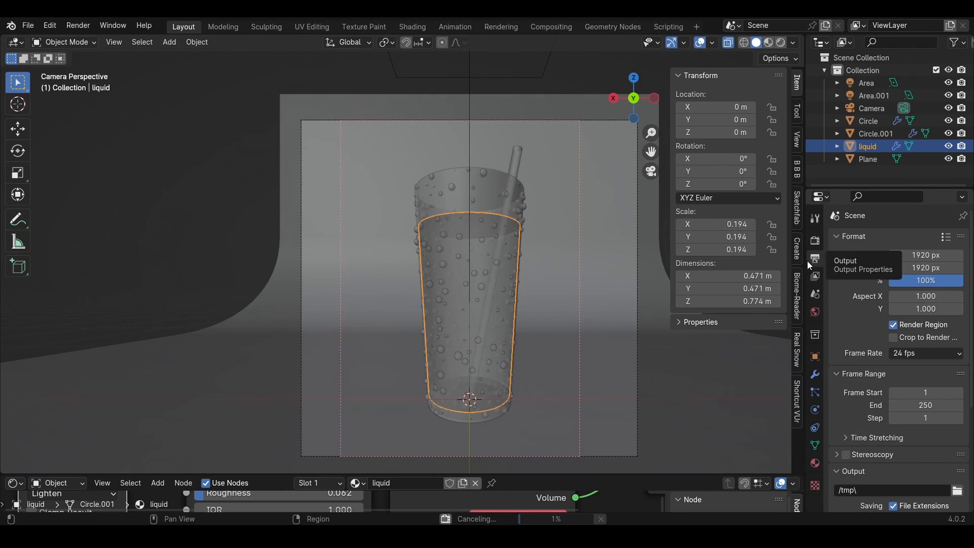
click(933, 281)
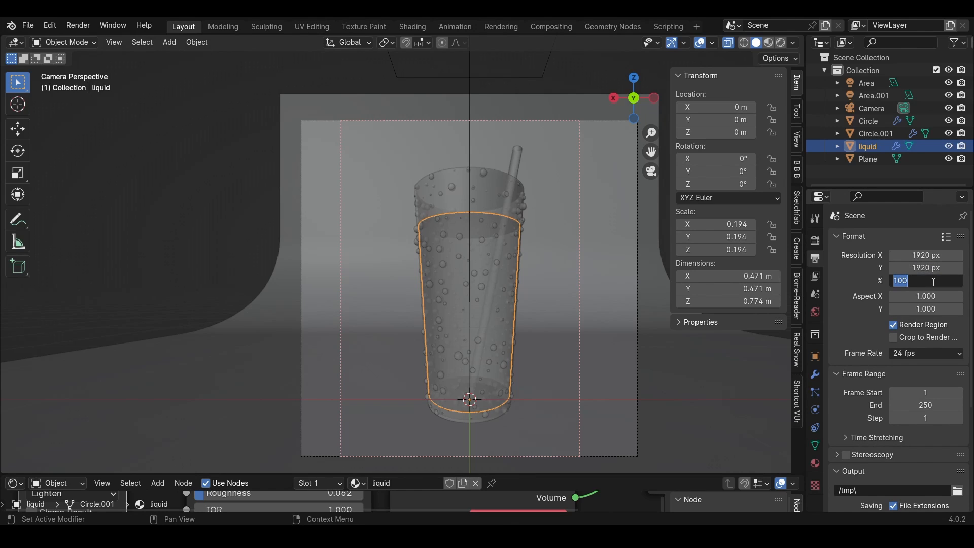
text(200)
key(Return)
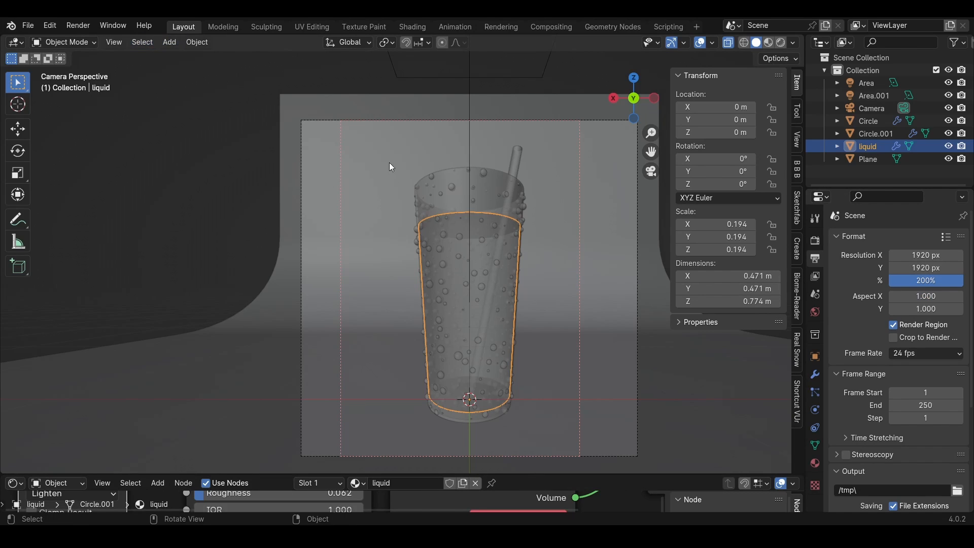
Redraw the render region in the camera view, trying a small area before covering the whole frame
key(ctrl+b)
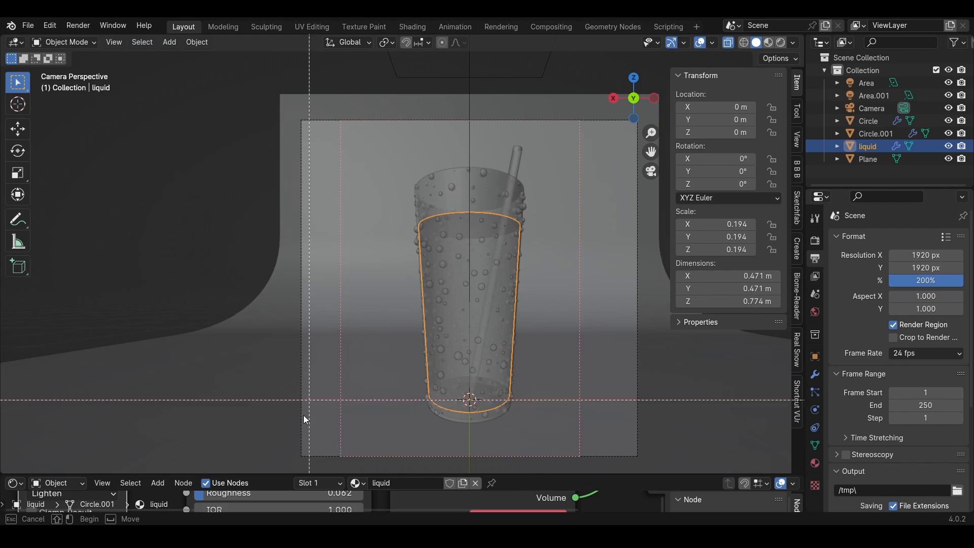
drag(287, 462, 647, 115)
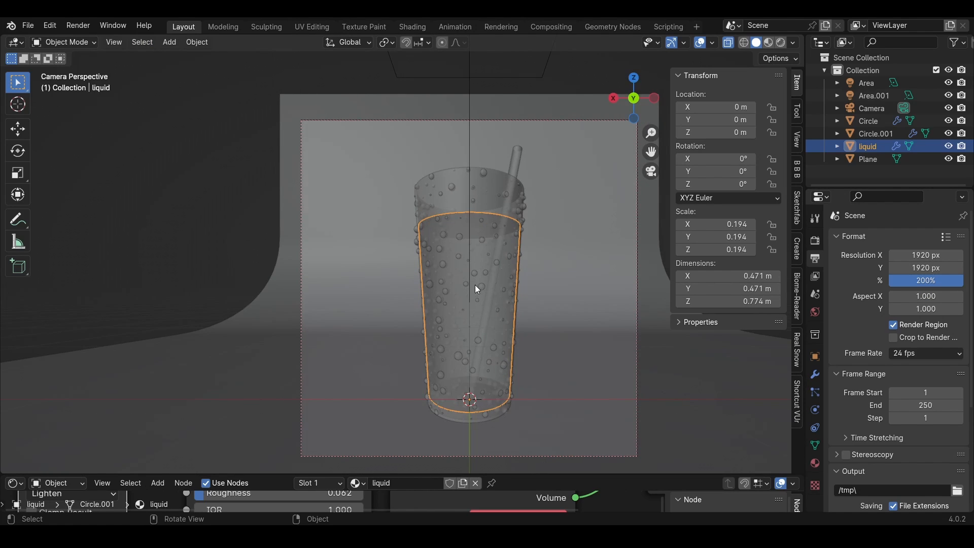
key(ctrl+b)
drag(325, 143, 362, 227)
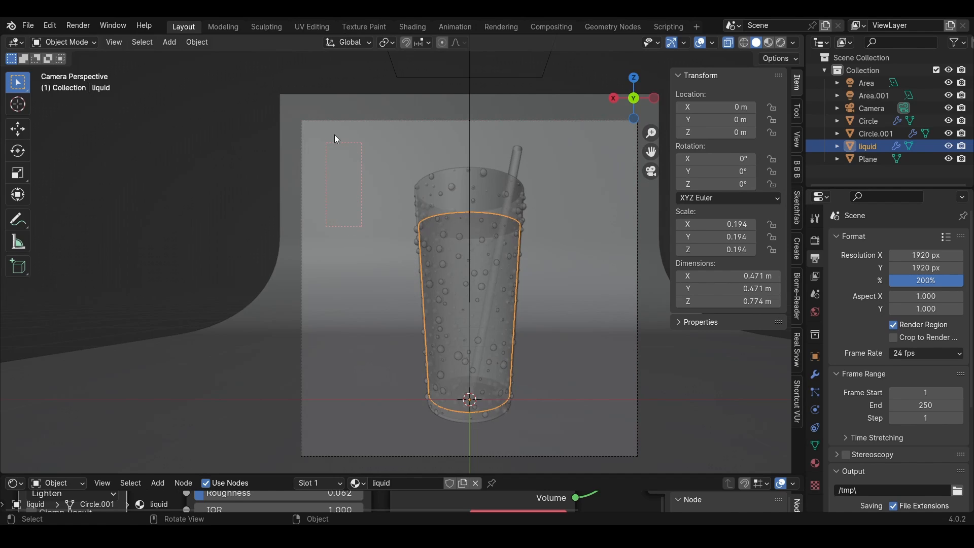
key(ctrl+b)
mouse_move(296, 115)
mouse_down()
mouse_move(557, 427)
mouse_move(646, 464)
mouse_up()
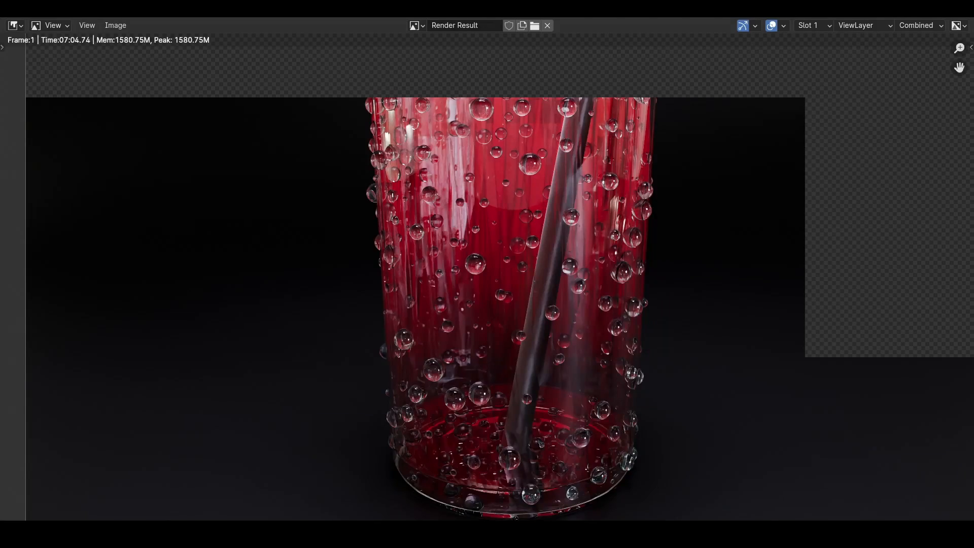
Examine the render result up close, checking the droplets, straw, liquid and glass base, and close it
scroll(455, 228, up, 6)
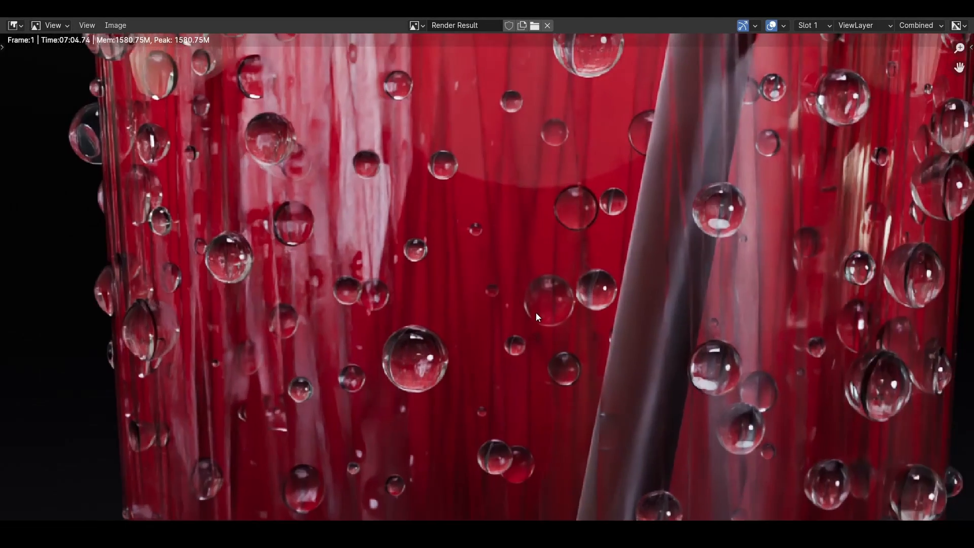
scroll(538, 309, down, 3)
scroll(618, 287, up, 3)
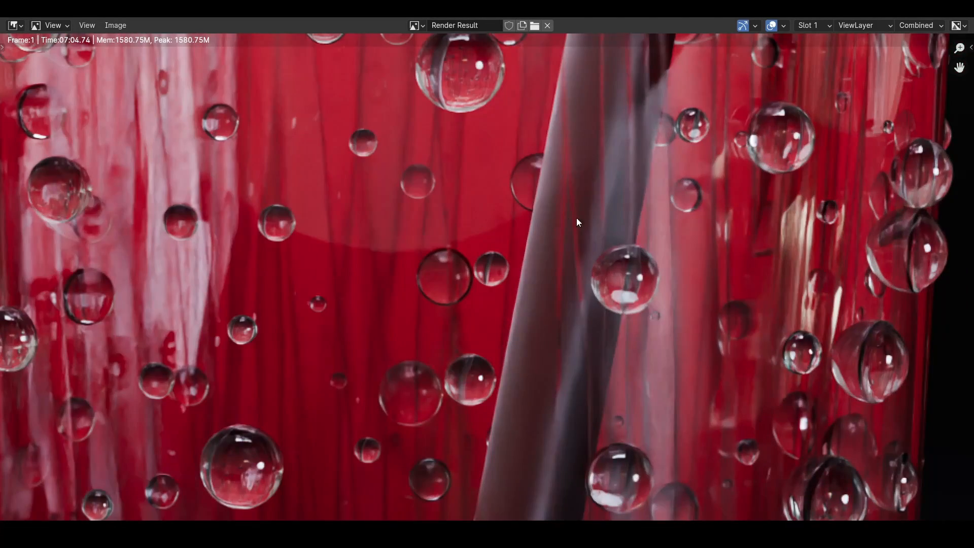
scroll(577, 218, down, 4)
scroll(532, 310, up, 3)
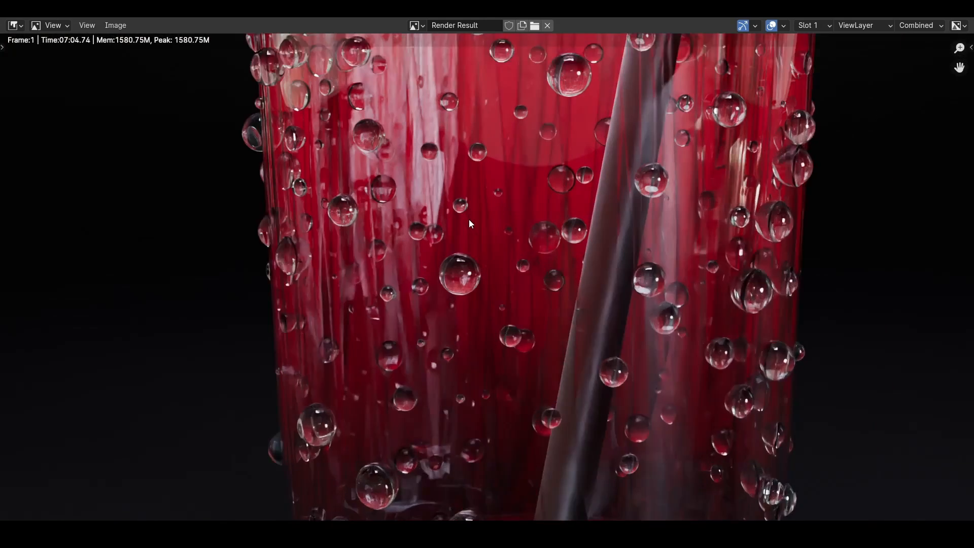
scroll(469, 222, up, 1)
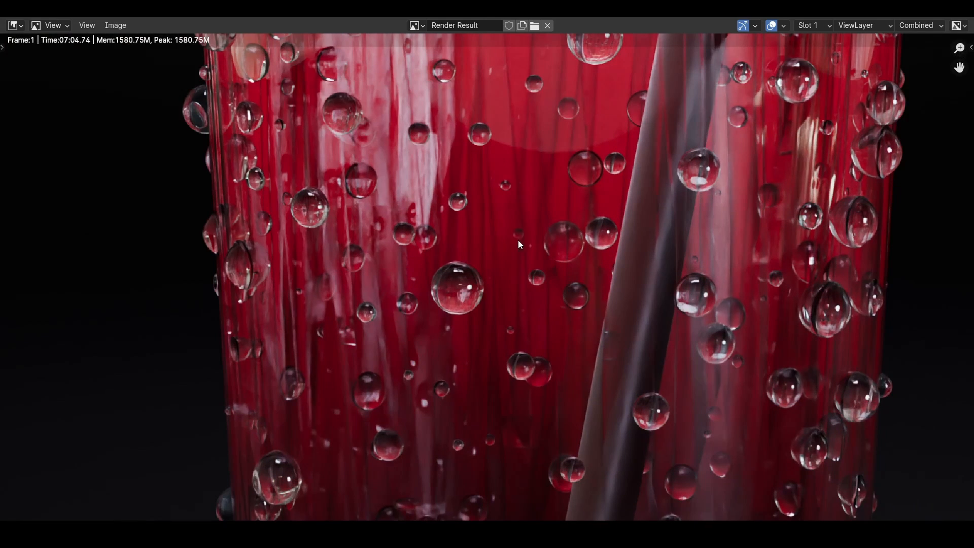
scroll(513, 302, down, 4)
scroll(467, 337, up, 5)
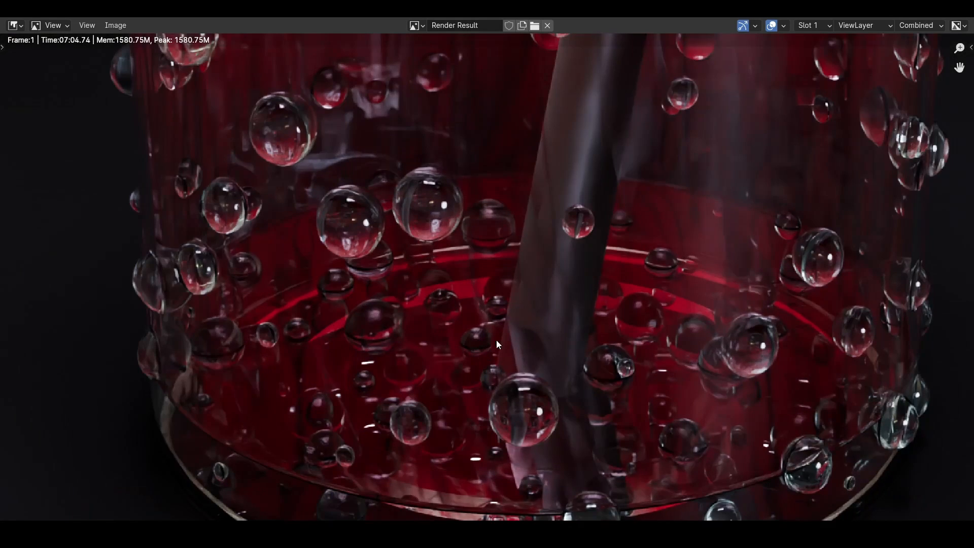
scroll(495, 323, down, 6)
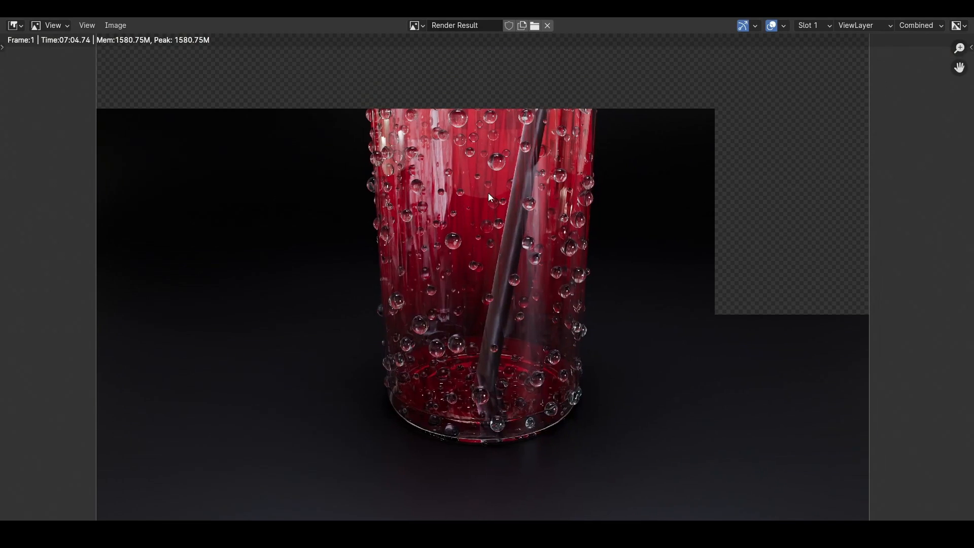
key(Escape)
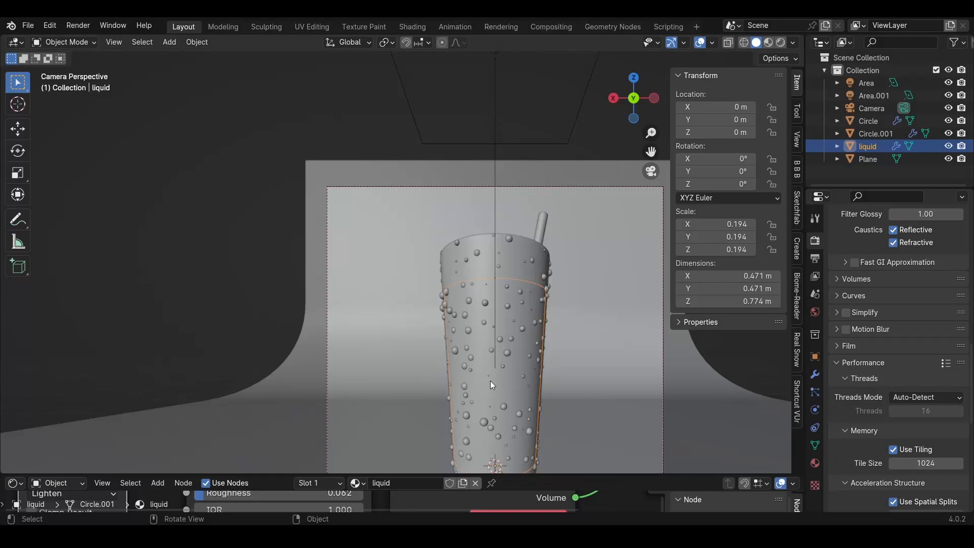
Scale the liquid down to about 0.985 and check its gap to the inner glass wall
middle_drag(486, 376, 391, 180)
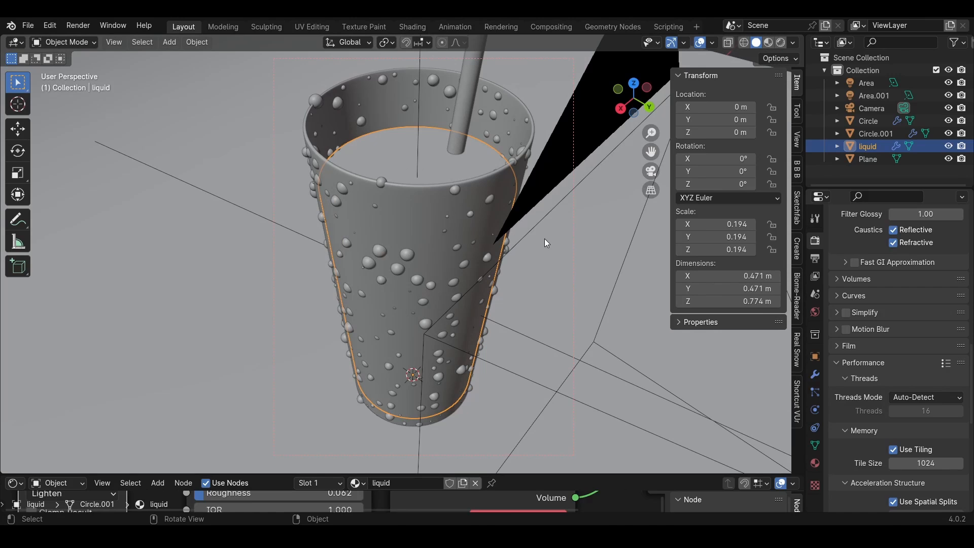
key(s)
click(396, 252)
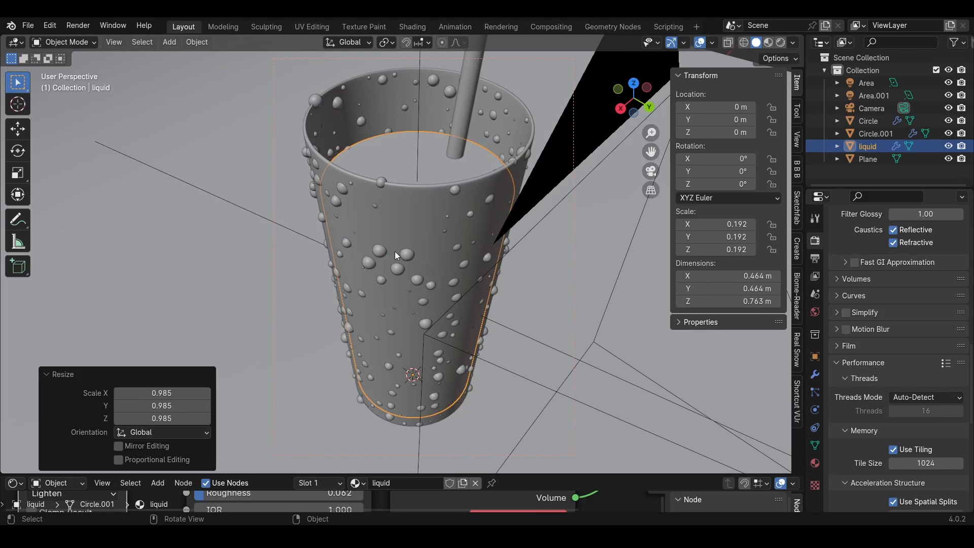
middle_drag(395, 251, 379, 363)
scroll(325, 238, up, 4)
scroll(377, 345, down, 8)
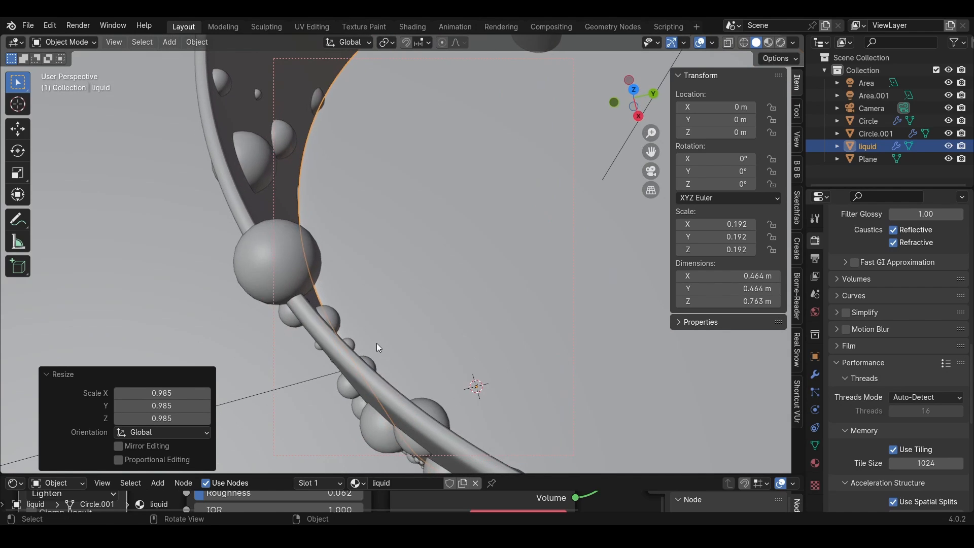
middle_drag(296, 382, 339, 273)
shift+middle_drag(431, 313, 418, 245)
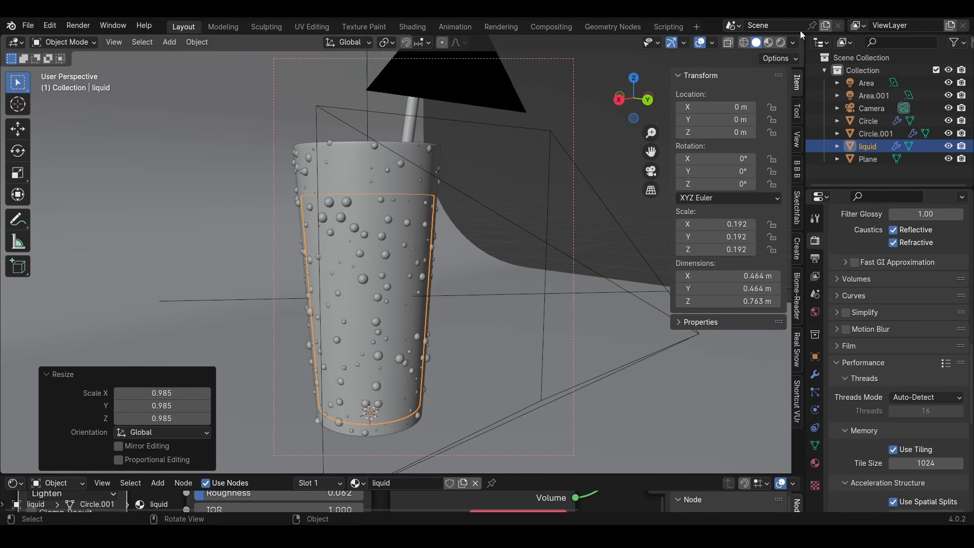
Preview the resized liquid in rendered shading through the camera
click(781, 42)
shift+middle_drag(406, 296, 499, 277)
key(KP_0)
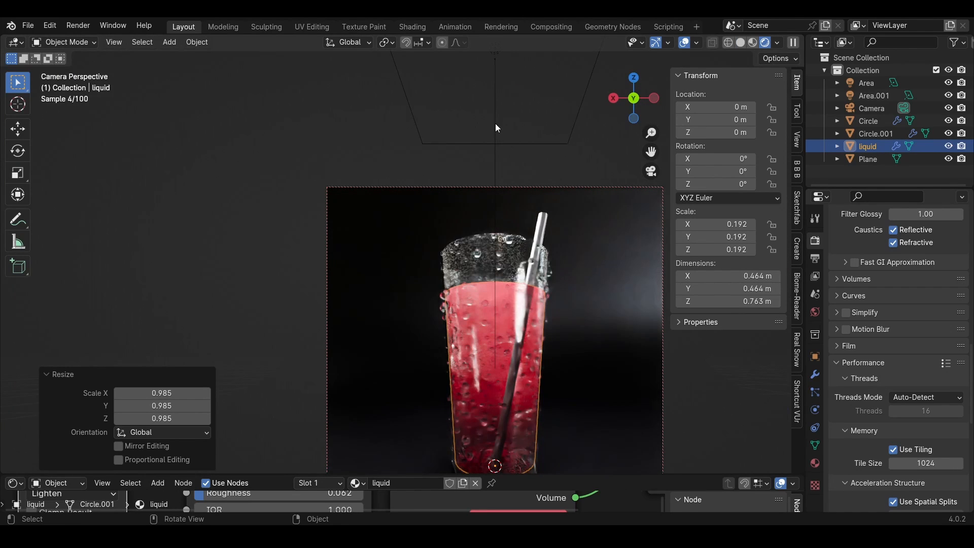
Select the area light above the glass and set its power to about 231 W
click(495, 123)
shift+middle_drag(516, 386, 456, 281)
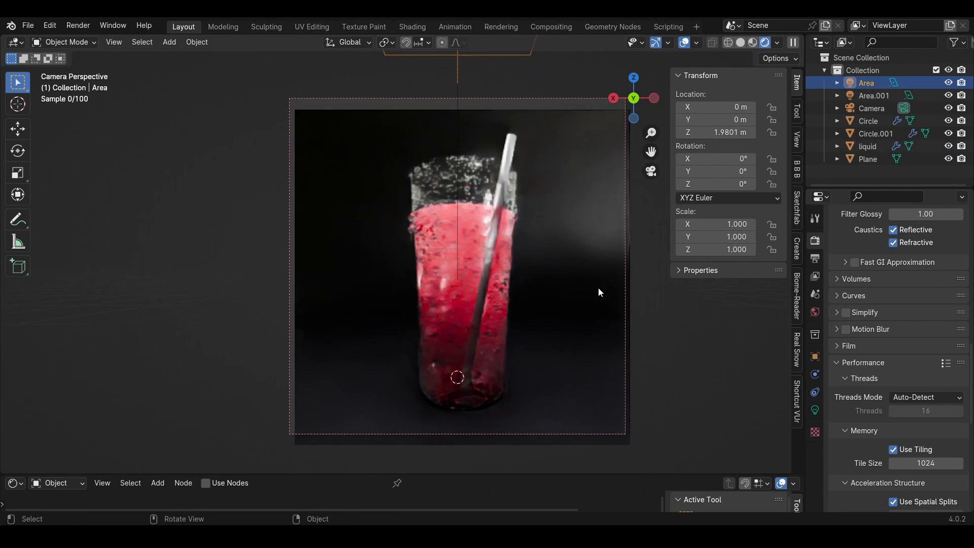
scroll(850, 345, up, 15)
scroll(854, 343, up, 10)
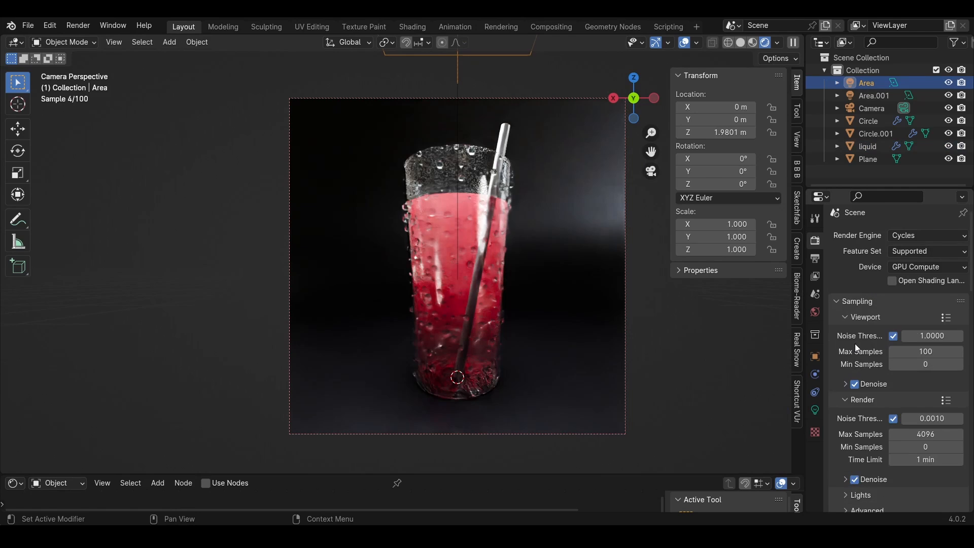
click(815, 410)
drag(915, 320, 940, 320)
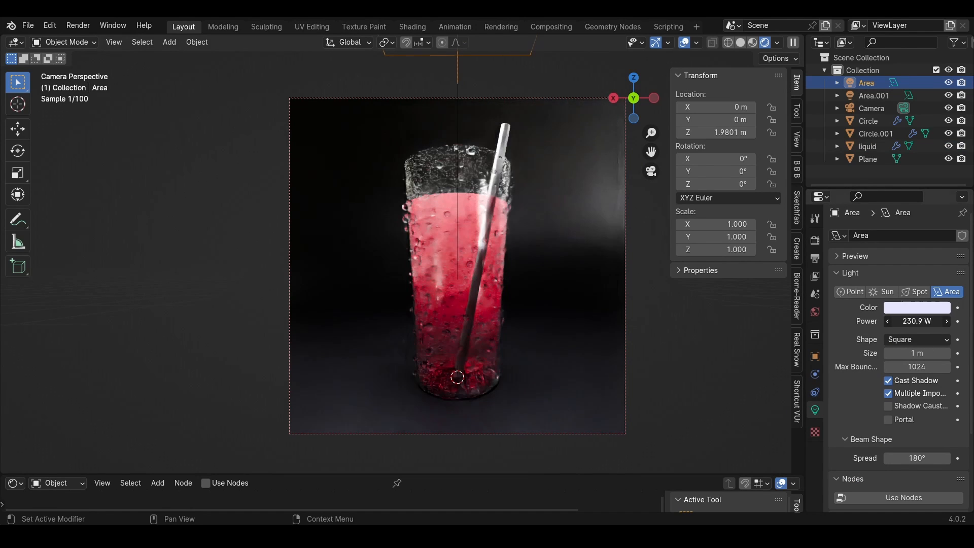
Select the Area.001 light and set its power to about 134.5 W
click(862, 96)
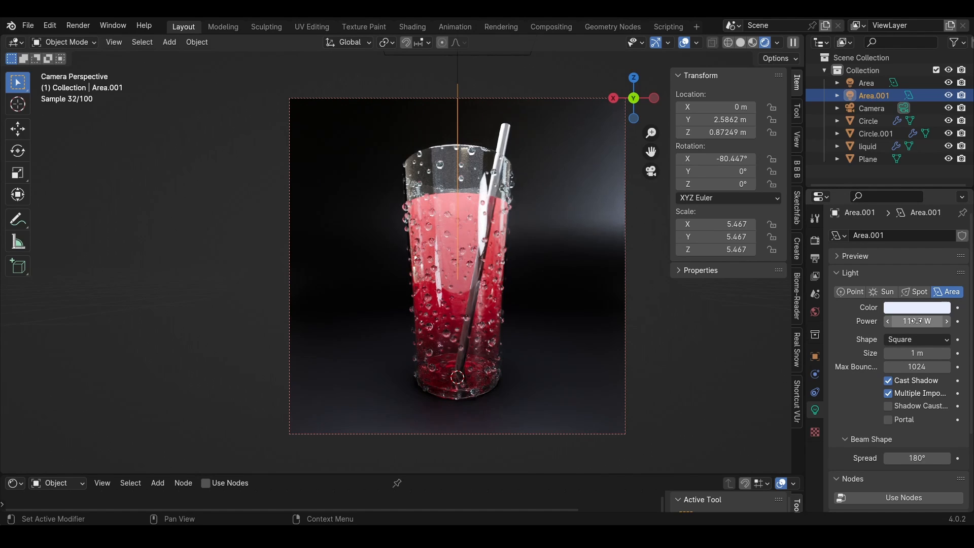
drag(911, 320, 928, 320)
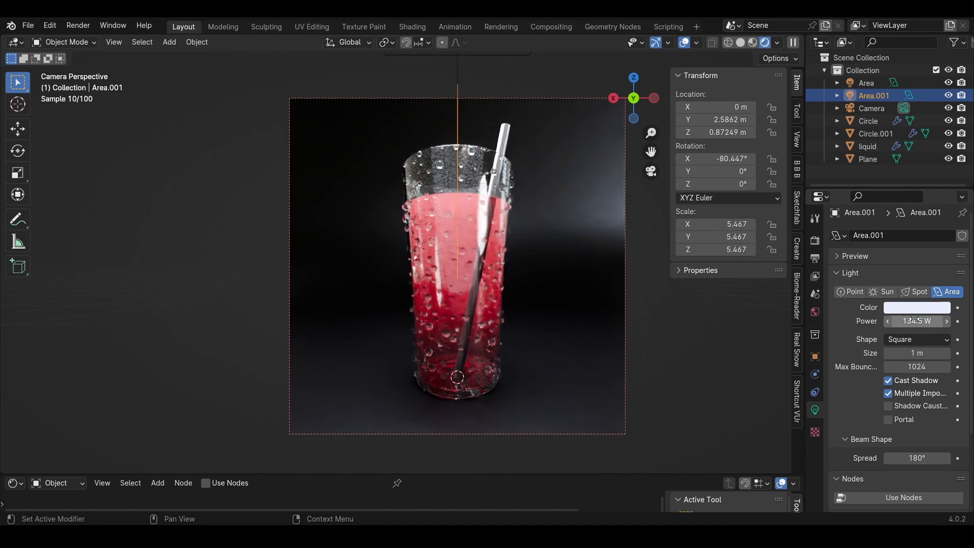